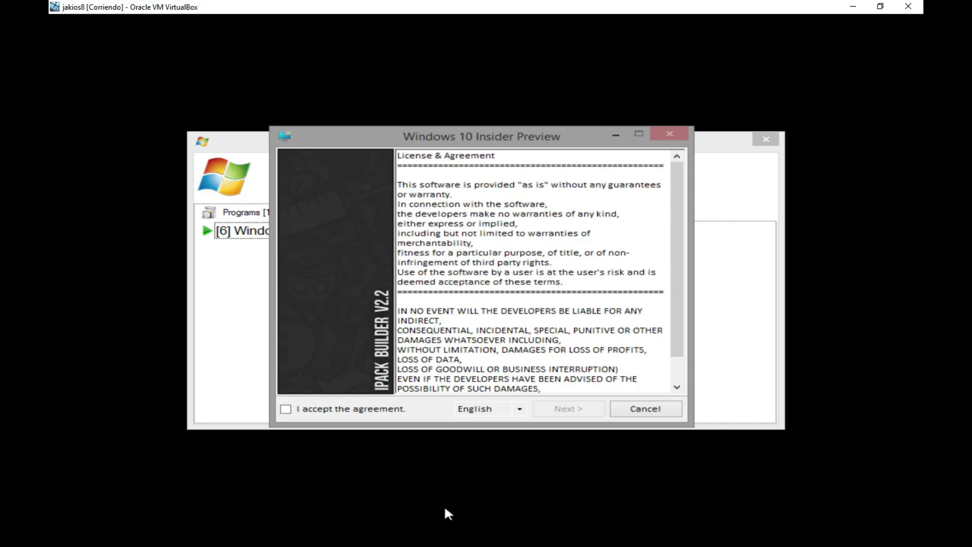
- Accept the license agreement and set the installer language to Spanish
{"action": "left_click", "coordinate": [393, 415]}
{"action": "left_click", "coordinate": [476, 410]}
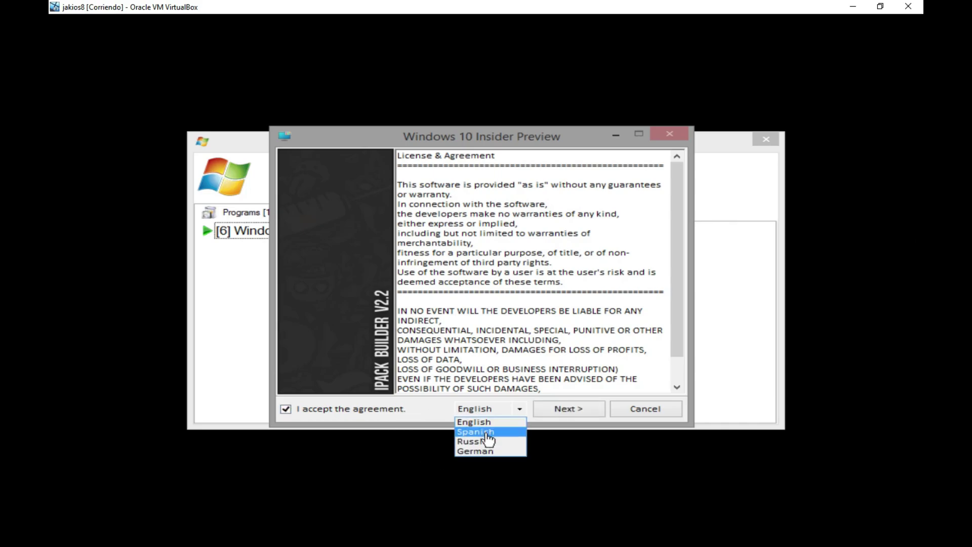
{"action": "left_click", "coordinate": [487, 435]}
- Install the Windows 10 Insider package without creating a restore point and finish the installer
{"action": "left_click", "coordinate": [559, 414]}
{"action": "left_click", "coordinate": [560, 412]}
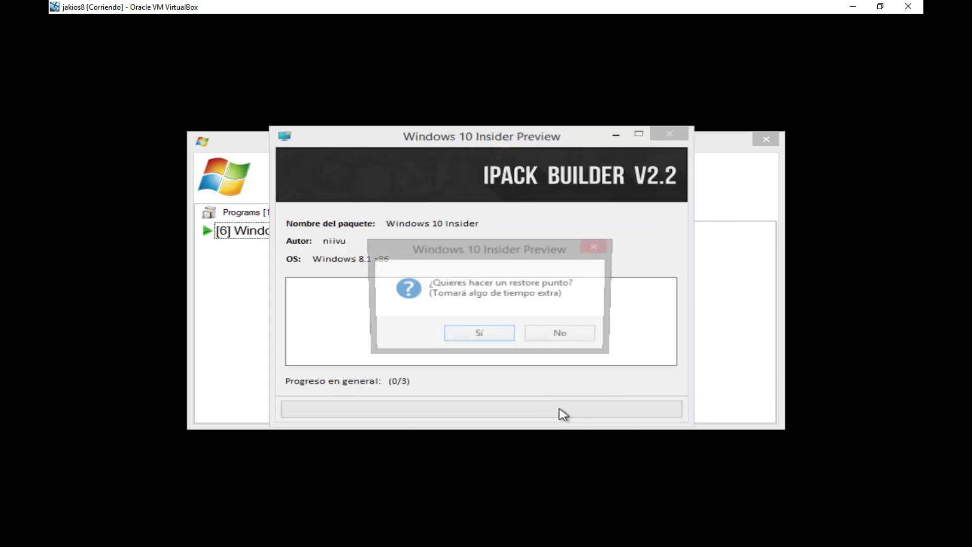
{"action": "left_click", "coordinate": [560, 336]}
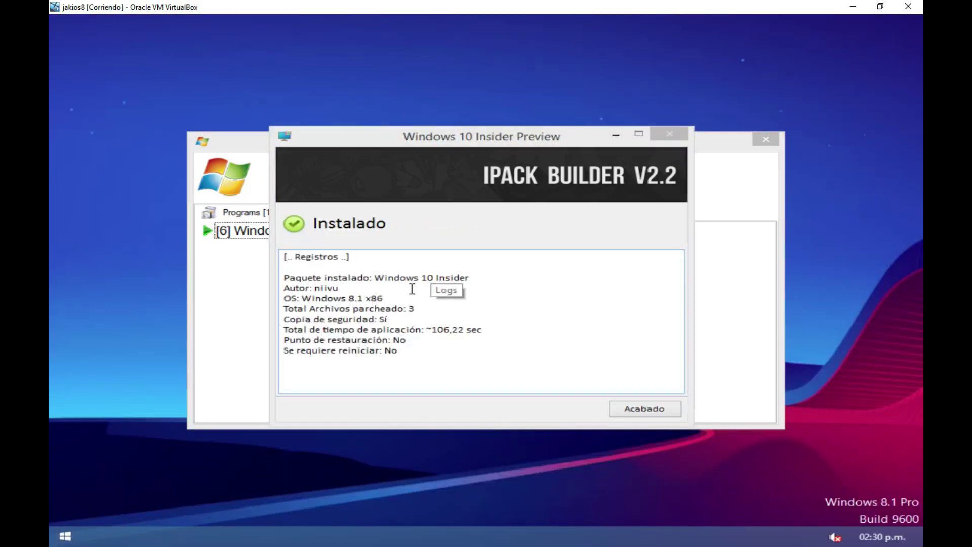
{"action": "left_click", "coordinate": [645, 408]}
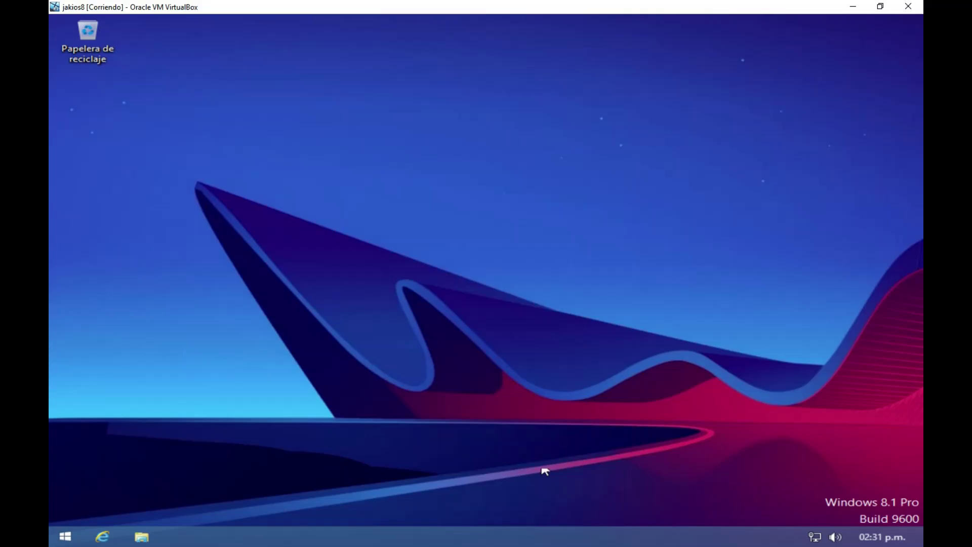
- Refresh the desktop and set the power plan to Alto Rendimiento
{"action": "right_click", "coordinate": [275, 332]}
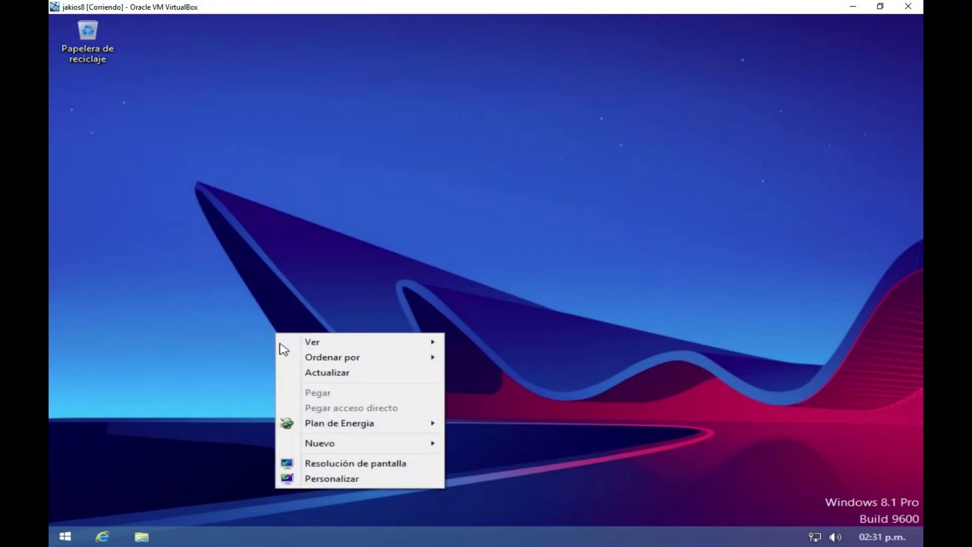
{"action": "left_click", "coordinate": [327, 371]}
{"action": "right_click", "coordinate": [304, 369]}
{"action": "mouse_move", "coordinate": [368, 304]}
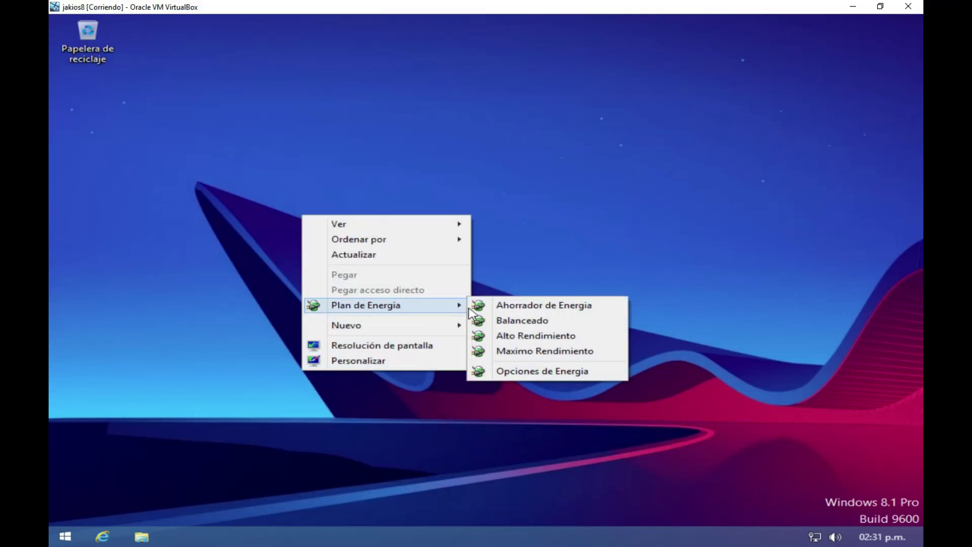
{"action": "left_click", "coordinate": [506, 336]}
{"action": "left_click", "coordinate": [53, 536]}
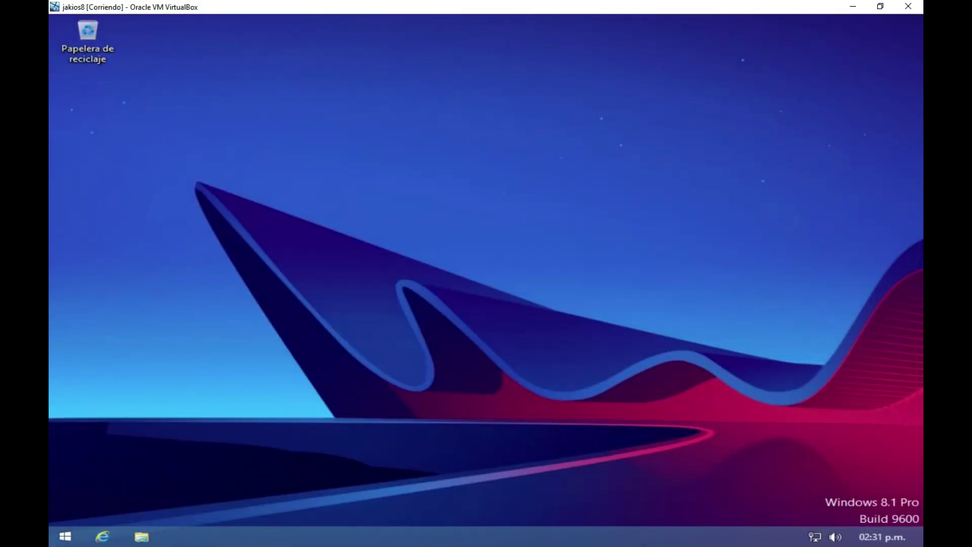
- Go from the Recycle Bin to Este equipo, look over the folders and the drives' options, and close the window
{"action": "double_click", "coordinate": [87, 58]}
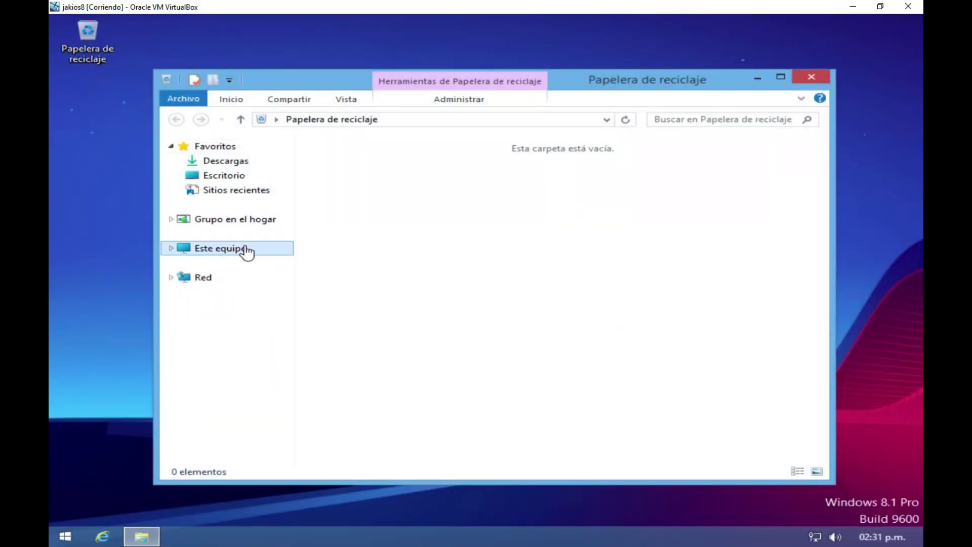
{"action": "left_click", "coordinate": [247, 252]}
{"action": "right_click", "coordinate": [468, 377]}
{"action": "left_click", "coordinate": [615, 329]}
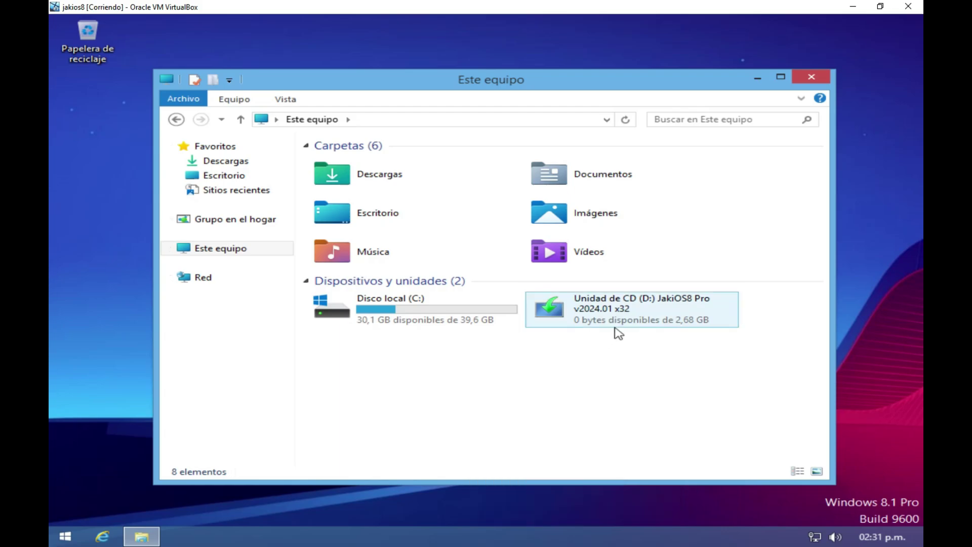
{"action": "right_click", "coordinate": [617, 333]}
{"action": "left_click", "coordinate": [553, 386]}
{"action": "right_click", "coordinate": [397, 322]}
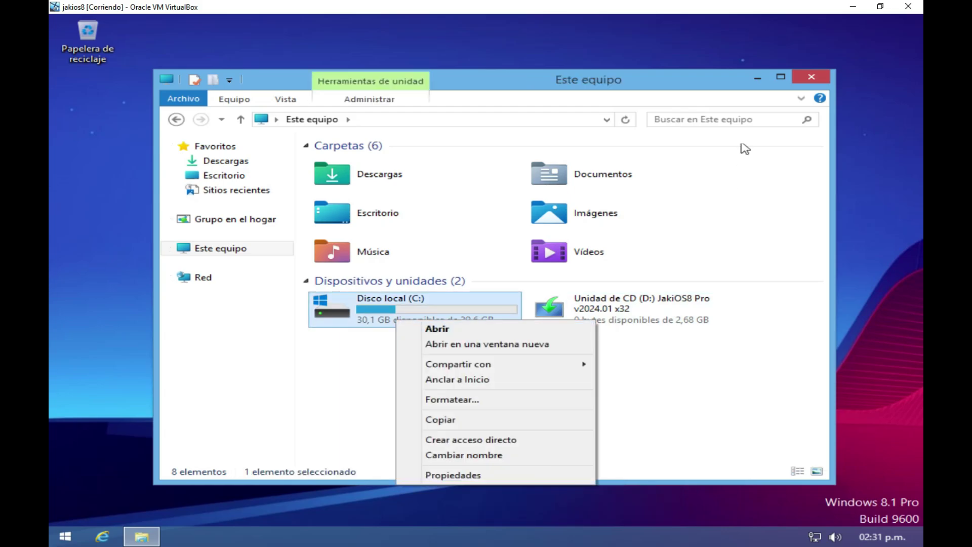
{"action": "left_click", "coordinate": [811, 77]}
{"action": "left_click", "coordinate": [811, 76]}
{"action": "left_click_drag", "start_coordinate": [253, 180], "coordinate": [647, 445]}
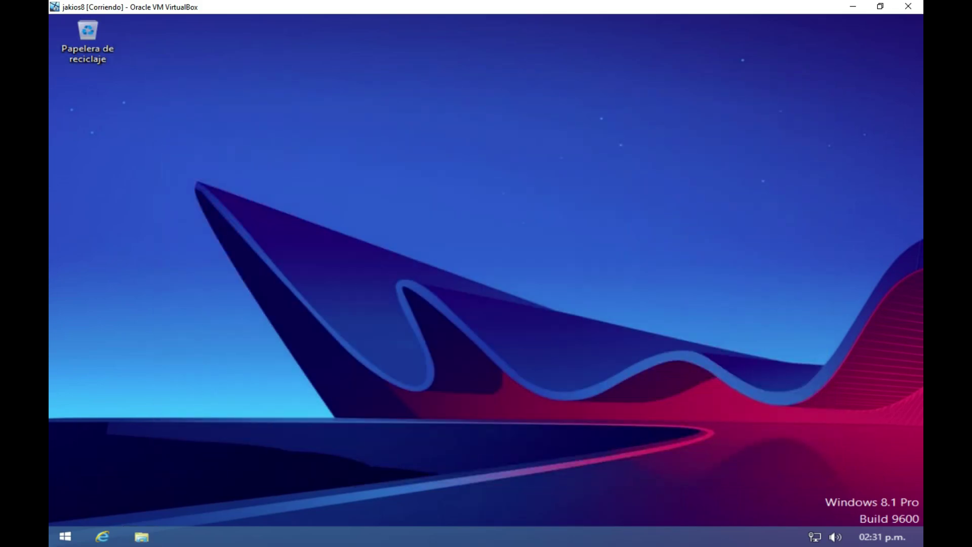
- View the screen resolution settings and cancel without changing anything
{"action": "right_click", "coordinate": [305, 365]}
{"action": "left_click", "coordinate": [378, 495]}
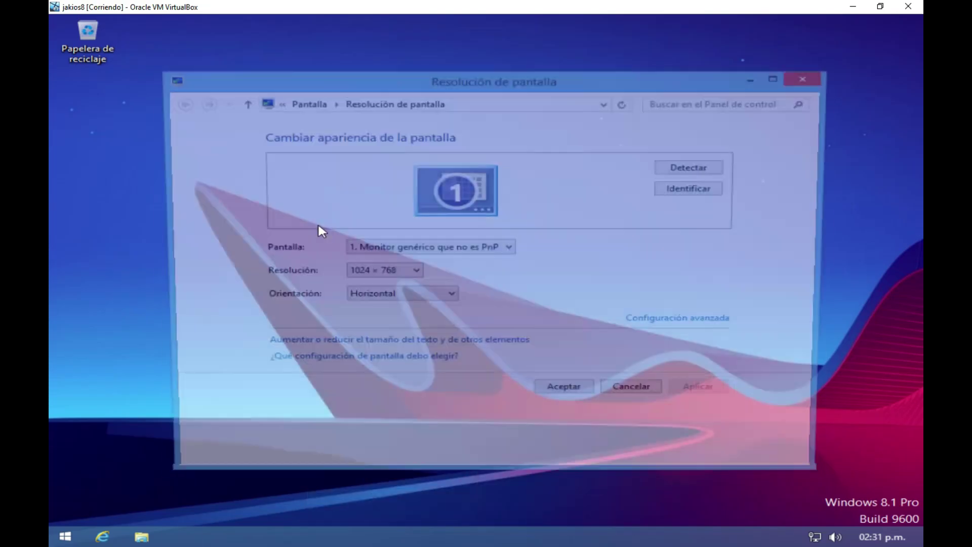
{"action": "left_click", "coordinate": [638, 396]}
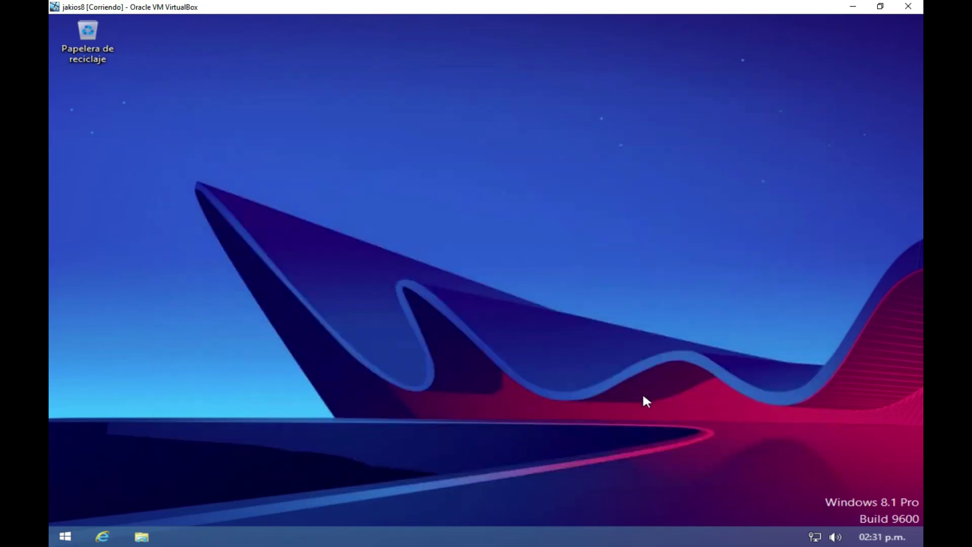
- Open the Task Manager maximized in its detailed view and look through the running processes
{"action": "right_click", "coordinate": [282, 328]}
{"action": "right_click", "coordinate": [383, 535]}
{"action": "left_click", "coordinate": [409, 501]}
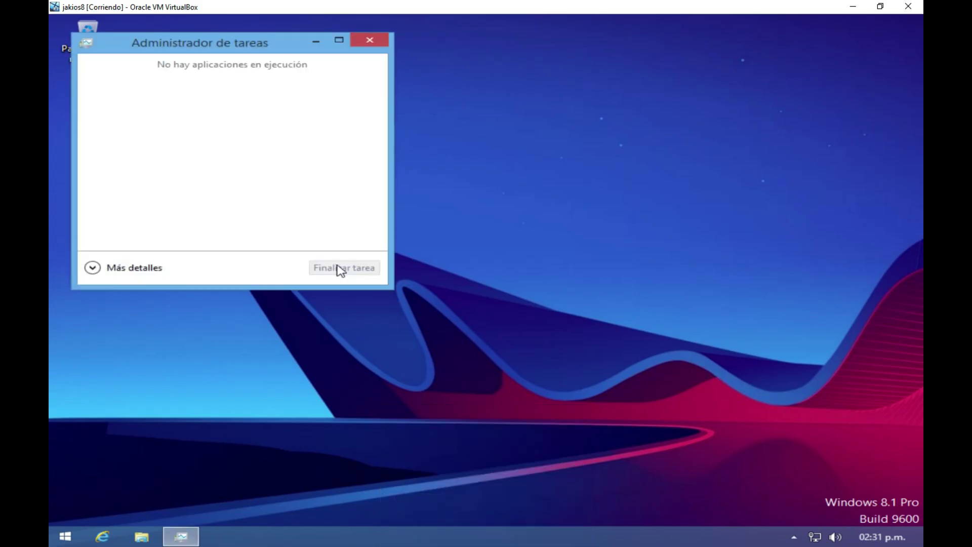
{"action": "left_click", "coordinate": [137, 271]}
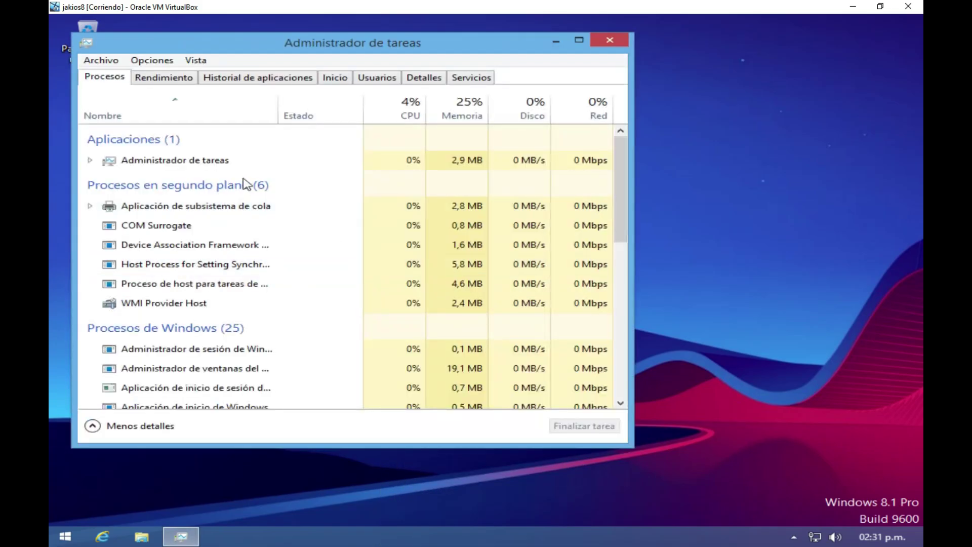
{"action": "left_click", "coordinate": [579, 40]}
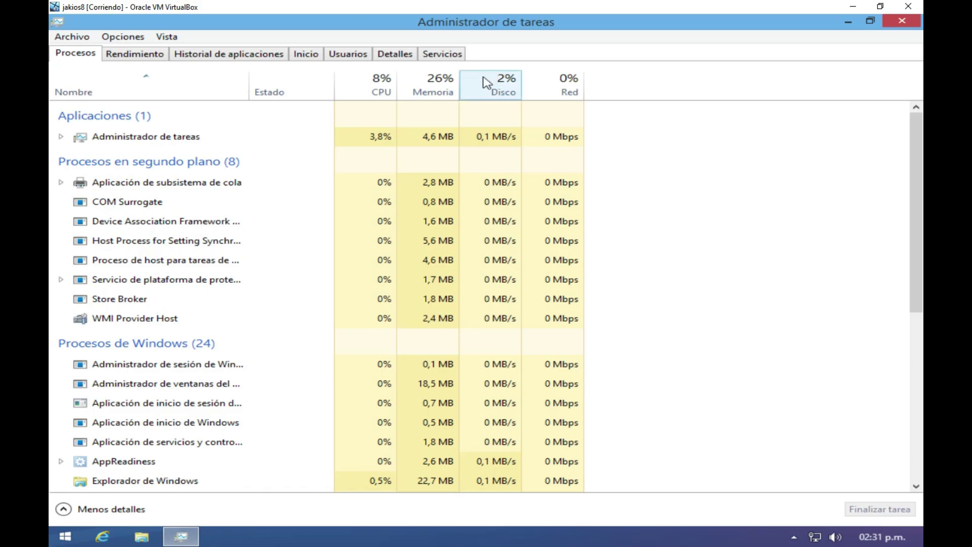
{"action": "scroll", "coordinate": [253, 226], "scroll_direction": "down", "scroll_amount": 2}
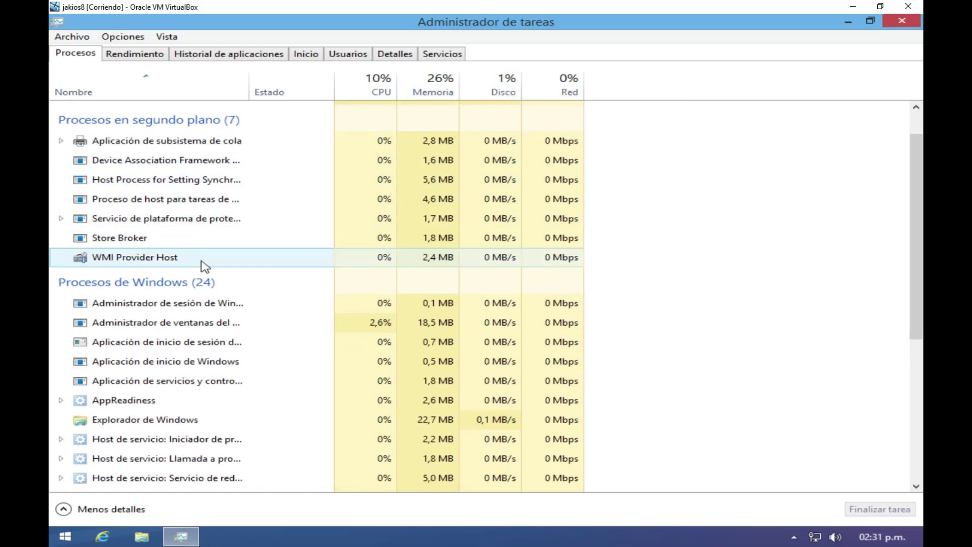
{"action": "scroll", "coordinate": [238, 238], "scroll_direction": "up", "scroll_amount": 2}
- Examine the CPU, memory, disk and Ethernet performance graphs in the Task Manager
{"action": "left_click", "coordinate": [138, 56]}
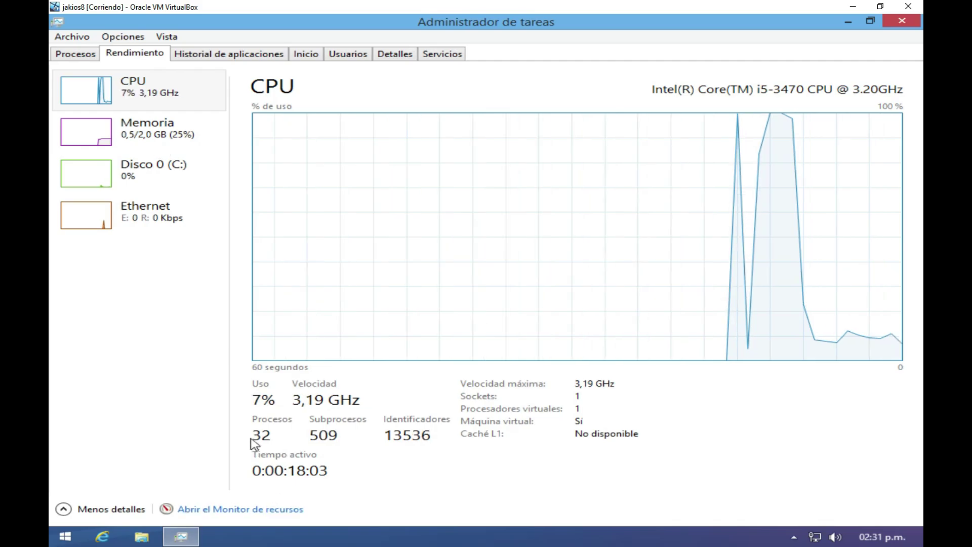
{"action": "left_click", "coordinate": [187, 146]}
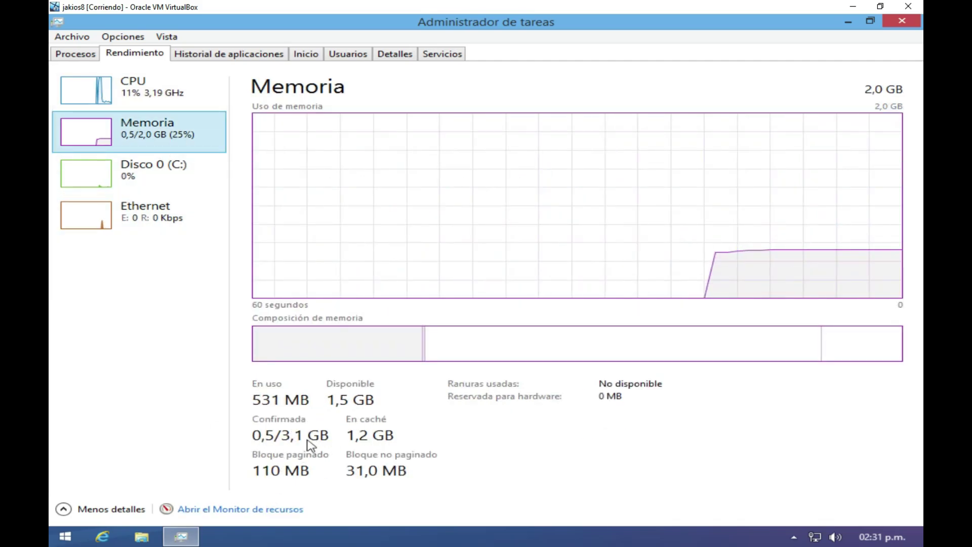
{"action": "left_click", "coordinate": [127, 189]}
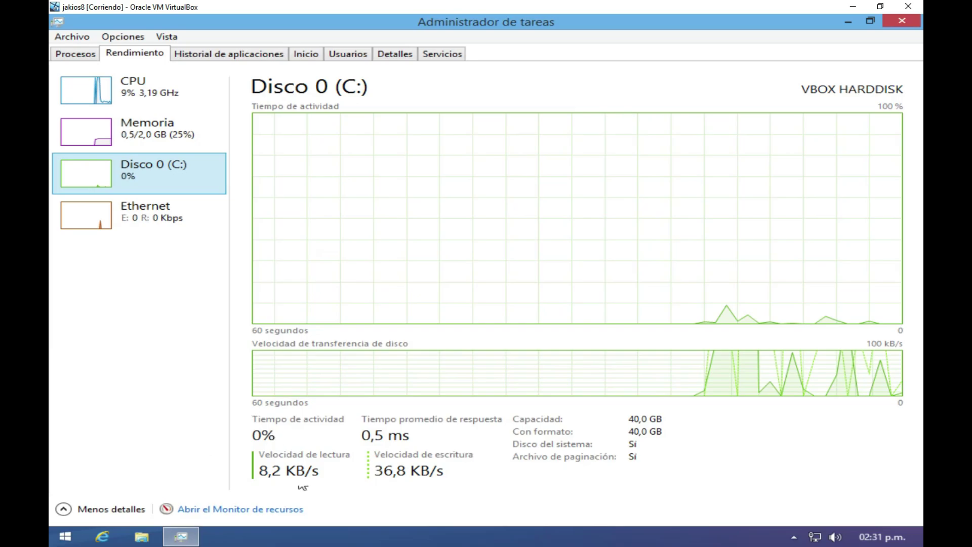
{"action": "left_click", "coordinate": [143, 223]}
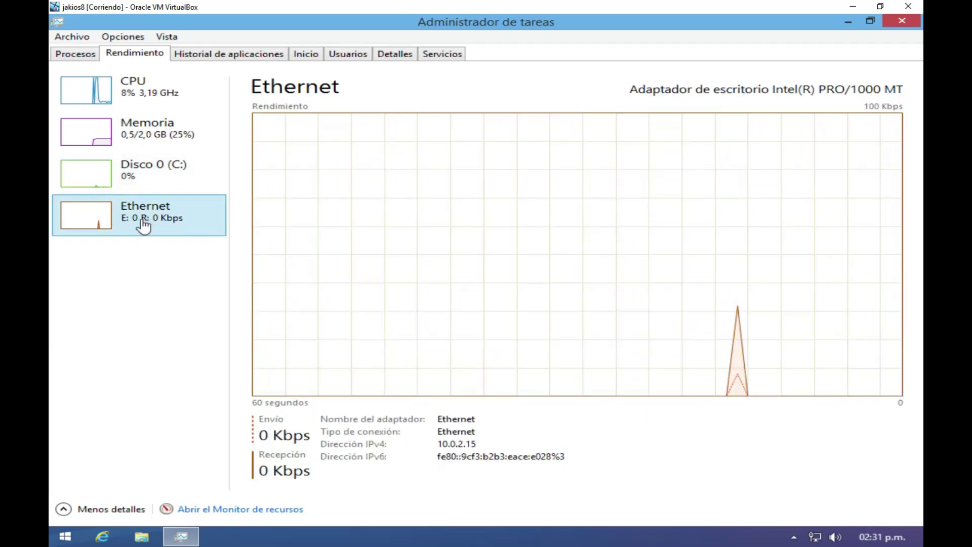
{"action": "left_click", "coordinate": [152, 184]}
{"action": "left_click", "coordinate": [144, 134]}
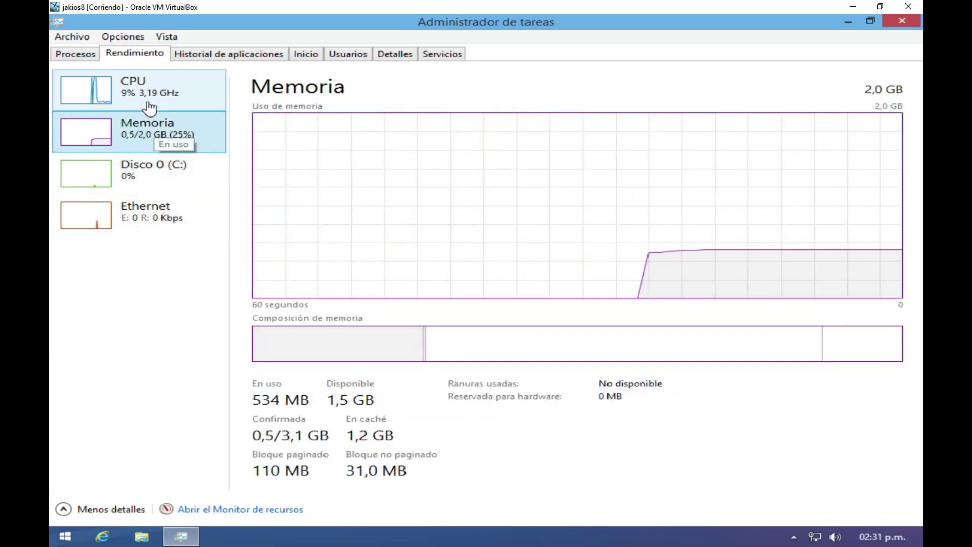
{"action": "left_click", "coordinate": [143, 94]}
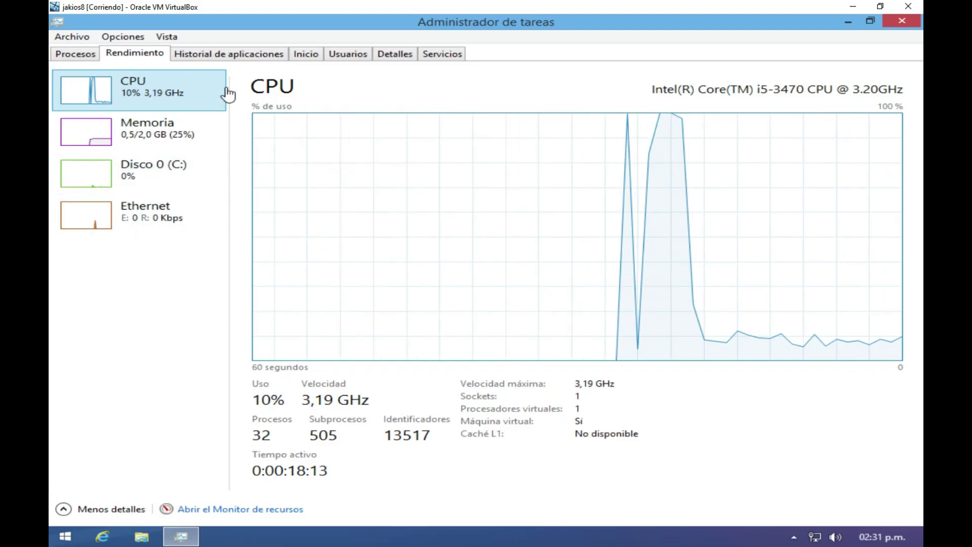
- Look through the application history, services, details and users, recheck performance and processes, and close the Task Manager
{"action": "left_click", "coordinate": [238, 54]}
{"action": "left_click", "coordinate": [303, 54]}
{"action": "left_click", "coordinate": [272, 57]}
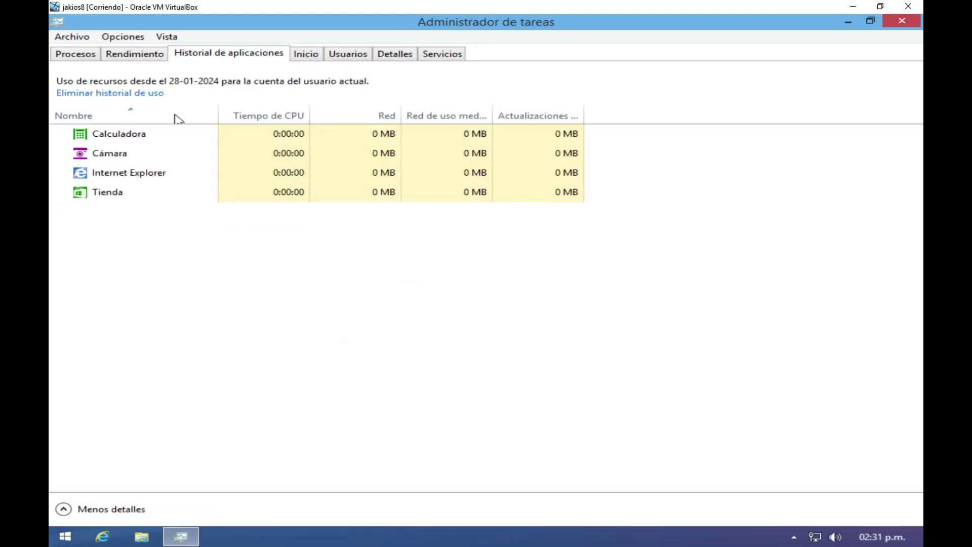
{"action": "left_click", "coordinate": [427, 56]}
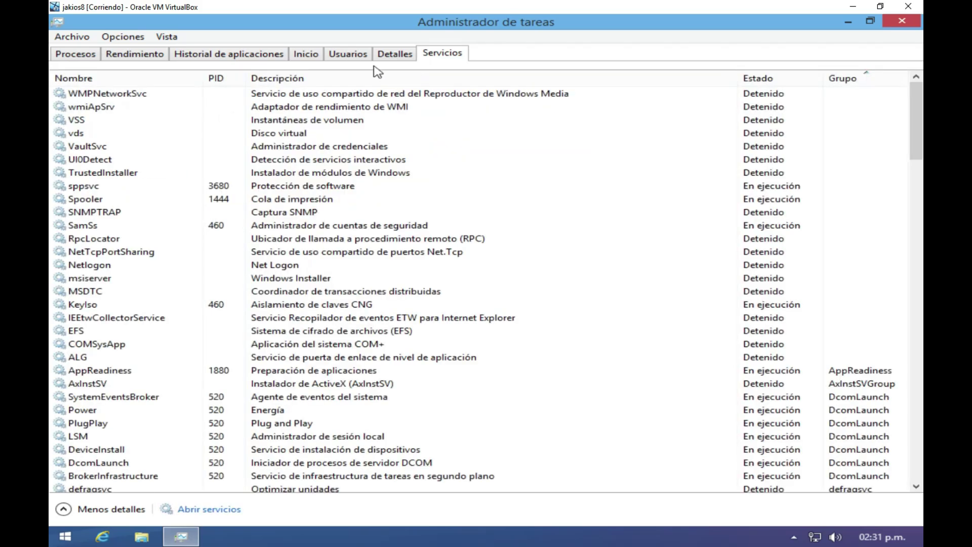
{"action": "left_click", "coordinate": [385, 55]}
{"action": "left_click", "coordinate": [344, 57]}
{"action": "left_click", "coordinate": [137, 56]}
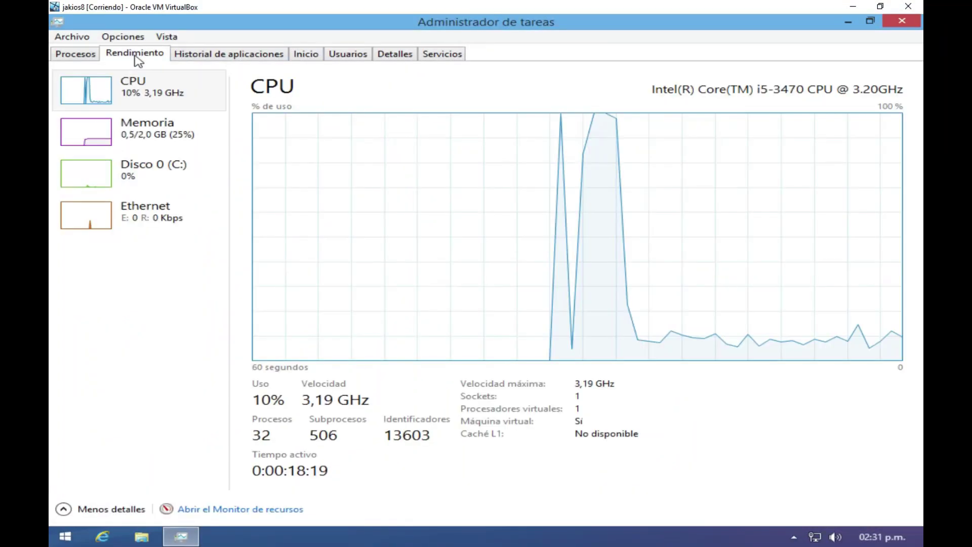
{"action": "left_click", "coordinate": [85, 53]}
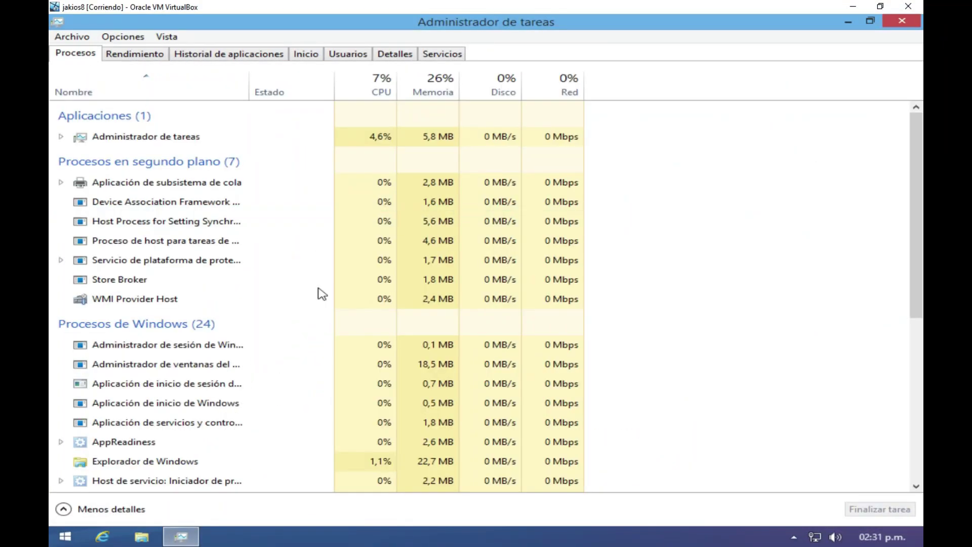
{"action": "left_click", "coordinate": [902, 21]}
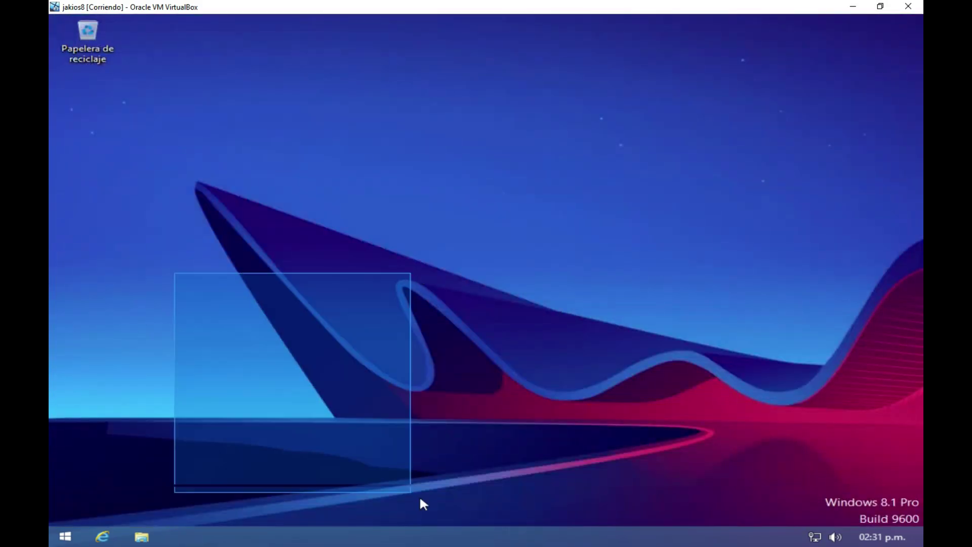
- Launch Internet Explorer, accept showing tabs on a separate row, and open a new tab
{"action": "left_click", "coordinate": [102, 536]}
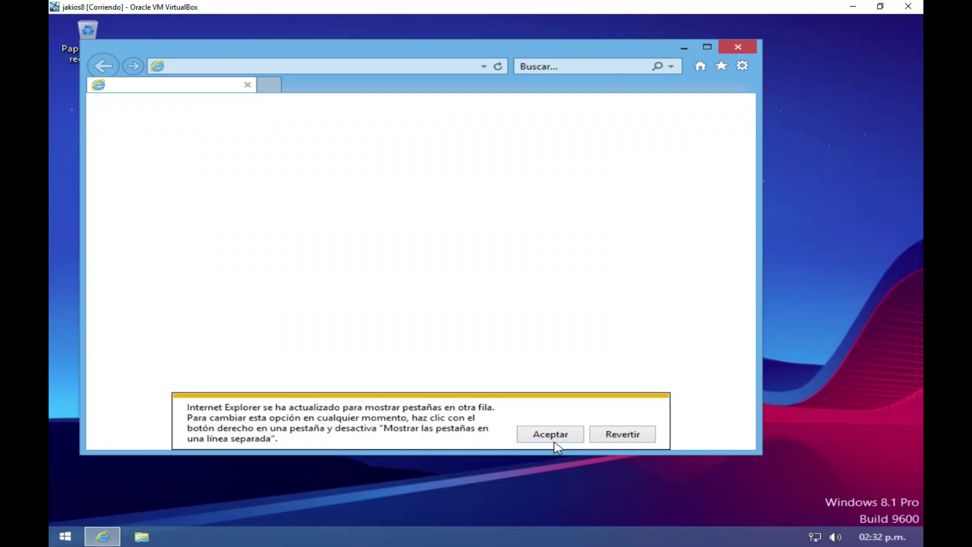
{"action": "left_click", "coordinate": [554, 441]}
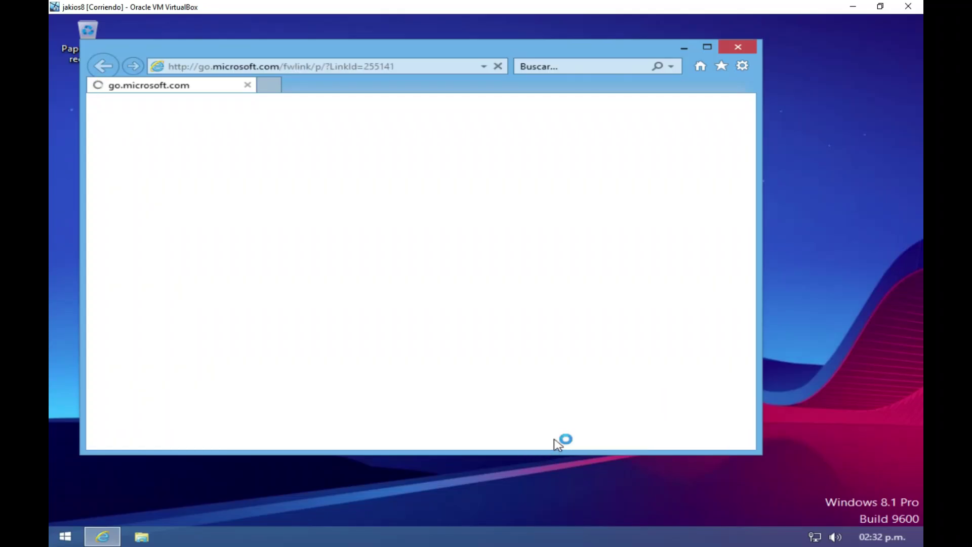
{"action": "left_click", "coordinate": [268, 89]}
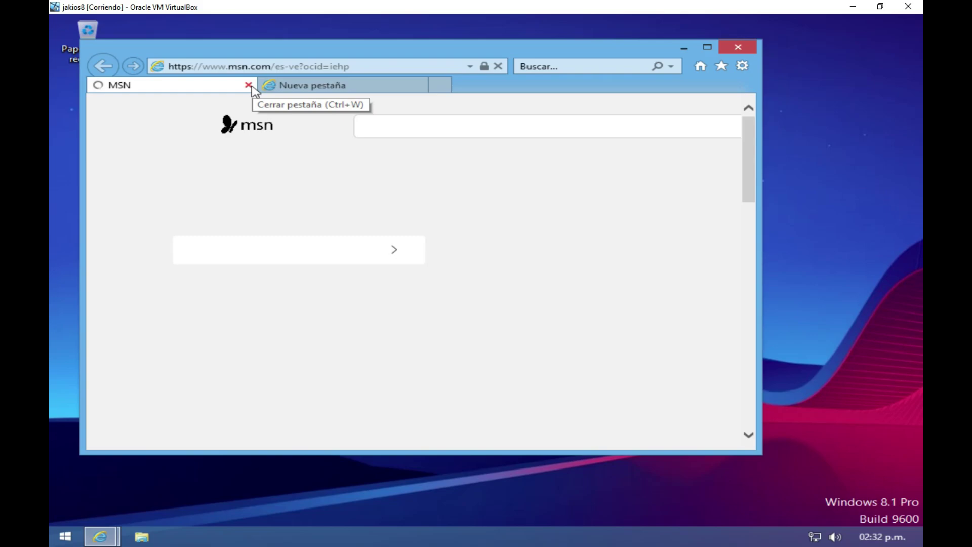
- Close one of the two browser tabs and exit Internet Explorer
{"action": "left_click", "coordinate": [249, 85]}
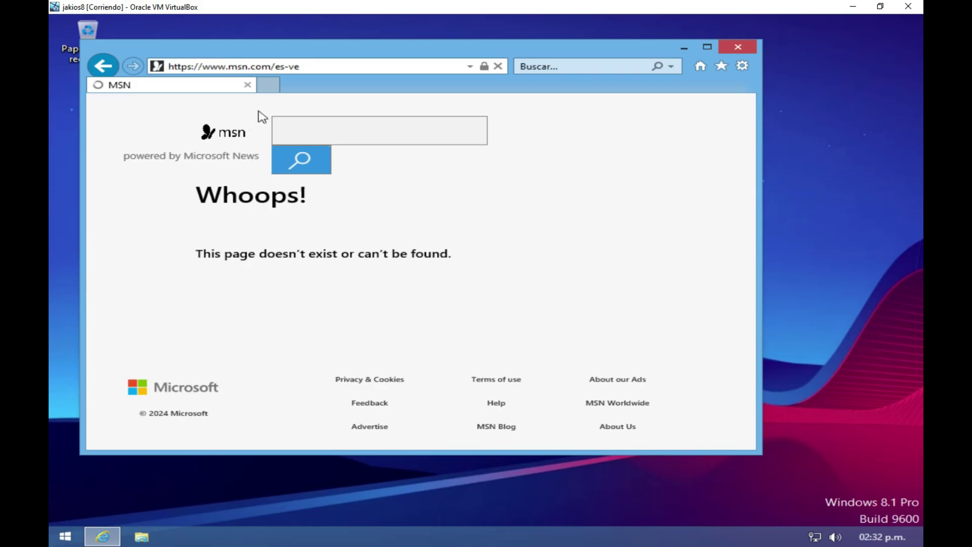
{"action": "left_click_drag", "start_coordinate": [306, 68], "coordinate": [237, 67]}
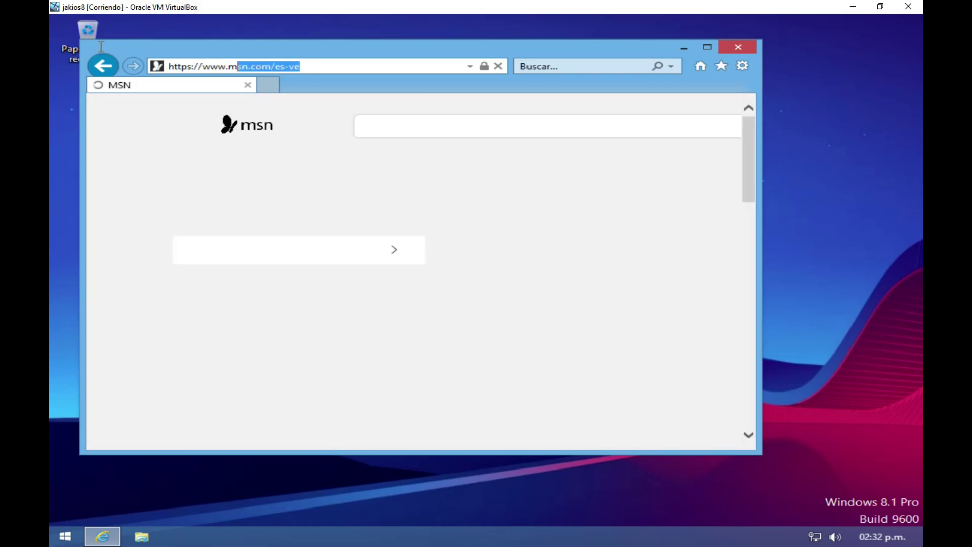
{"action": "left_click", "coordinate": [735, 47]}
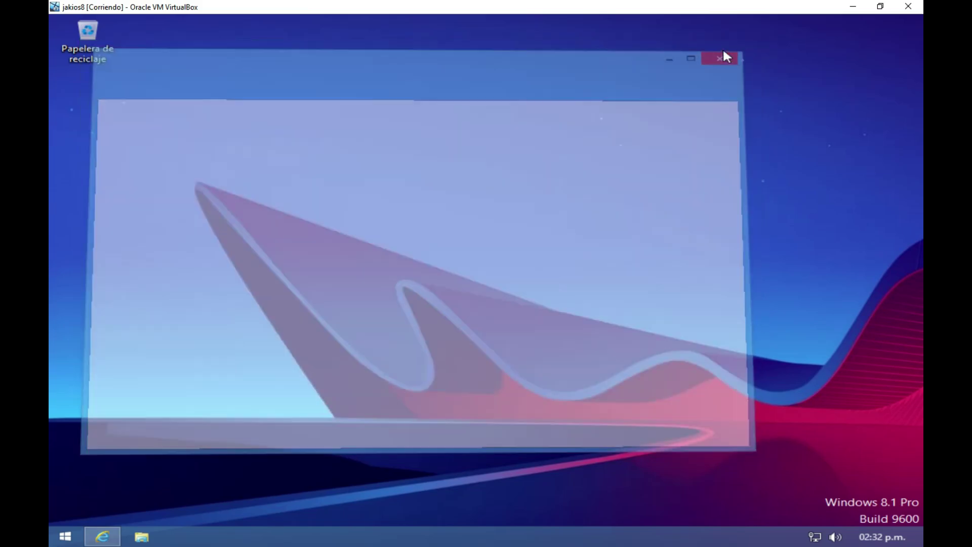
- Open the File Explorer, view the properties of the local disk (C:), and close the properties dialog
{"action": "left_click", "coordinate": [142, 537]}
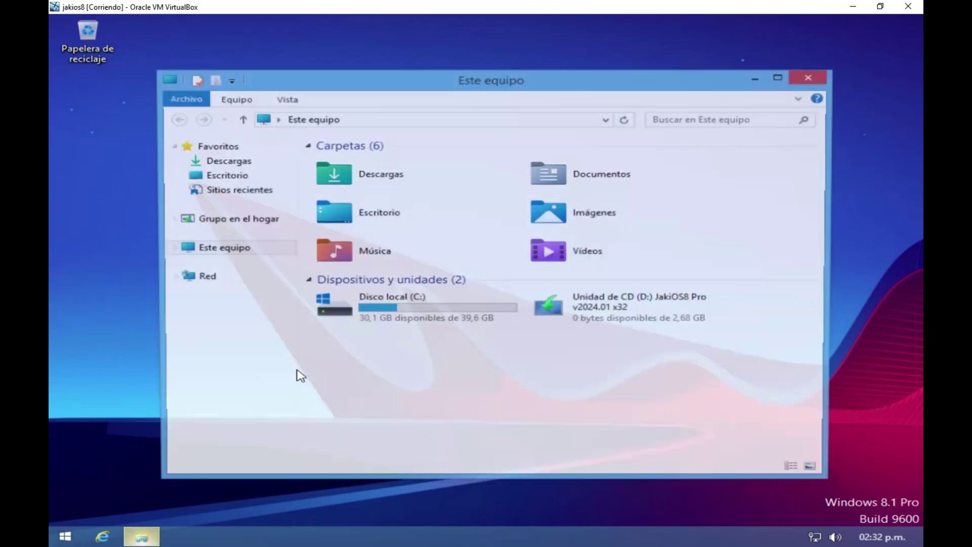
{"action": "right_click", "coordinate": [393, 371]}
{"action": "right_click", "coordinate": [419, 321]}
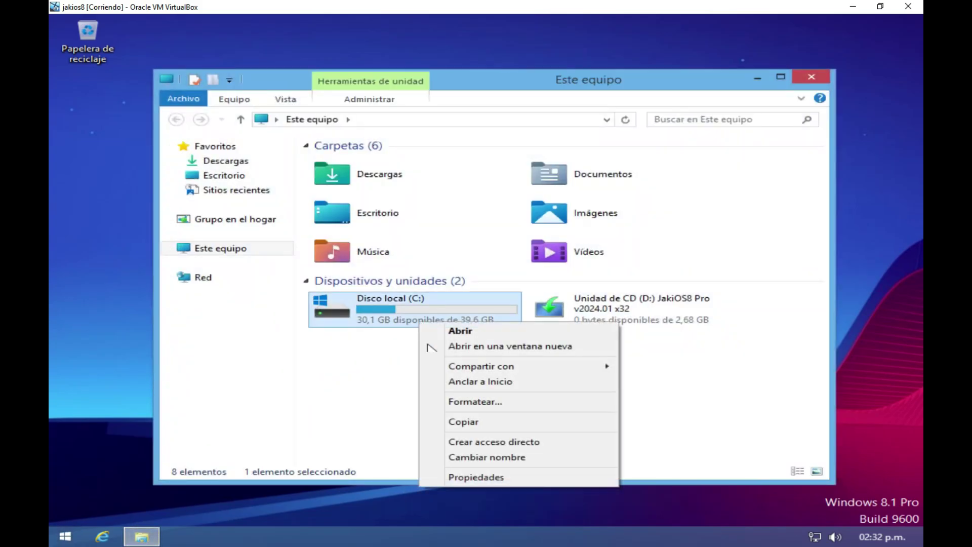
{"action": "left_click", "coordinate": [463, 476]}
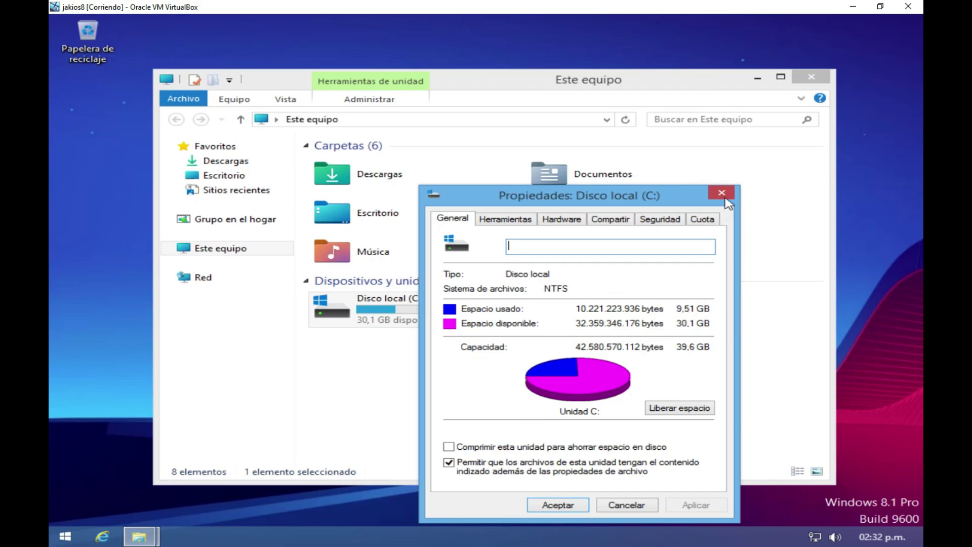
{"action": "left_click", "coordinate": [722, 196]}
- Review the computer's basic system information from This PC, and close both the System and File Explorer windows
{"action": "right_click", "coordinate": [390, 388]}
{"action": "left_click", "coordinate": [441, 379]}
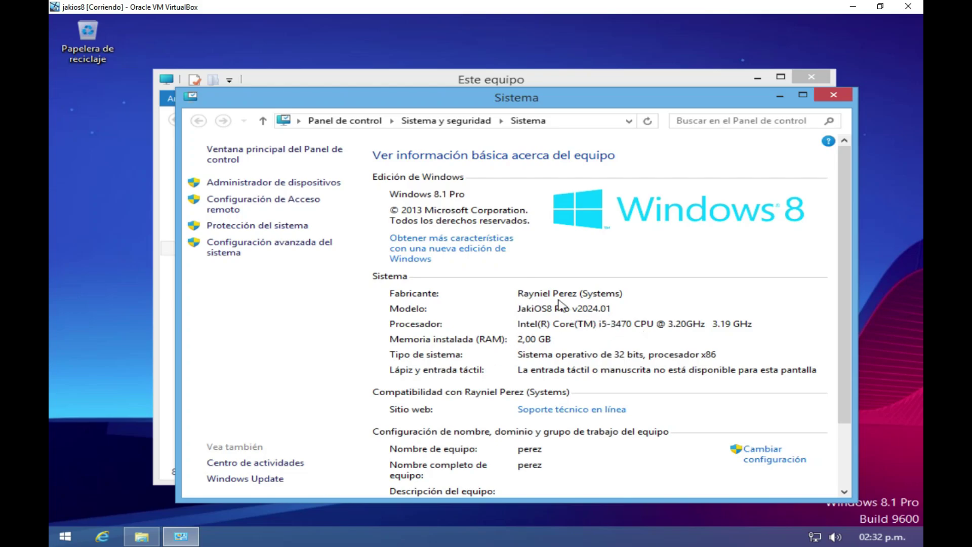
{"action": "scroll", "coordinate": [596, 389], "scroll_direction": "down", "scroll_amount": 3}
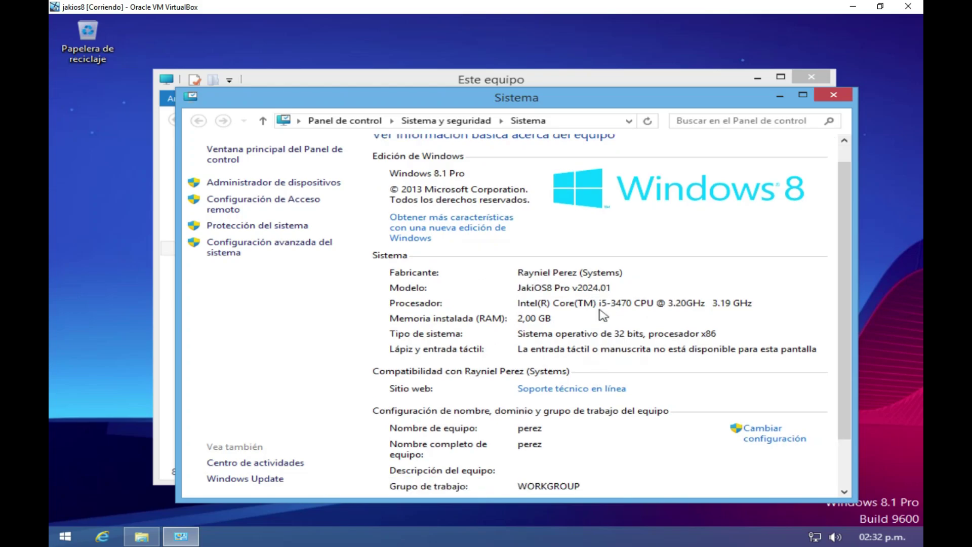
{"action": "scroll", "coordinate": [538, 385], "scroll_direction": "up", "scroll_amount": 3}
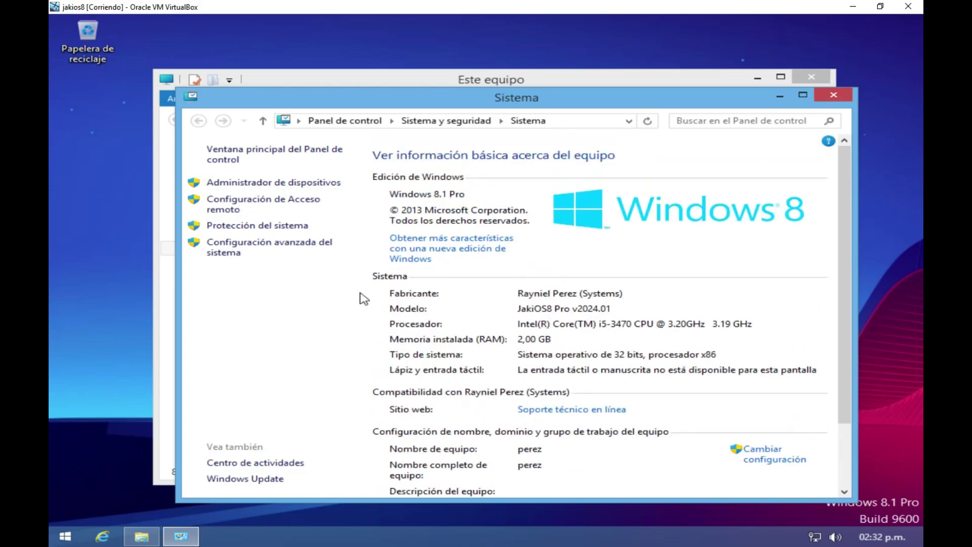
{"action": "left_click", "coordinate": [835, 95]}
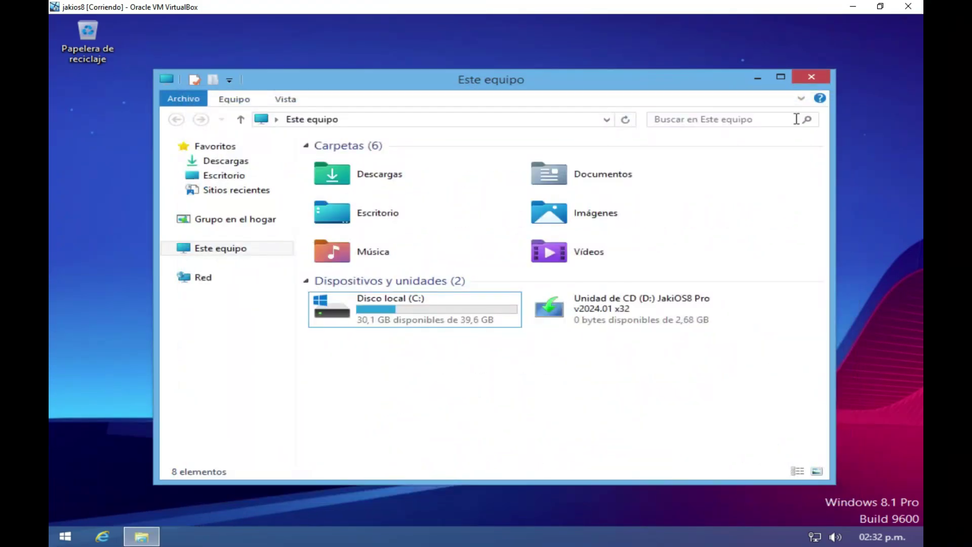
{"action": "left_click_drag", "start_coordinate": [455, 443], "coordinate": [387, 357]}
{"action": "left_click", "coordinate": [811, 76]}
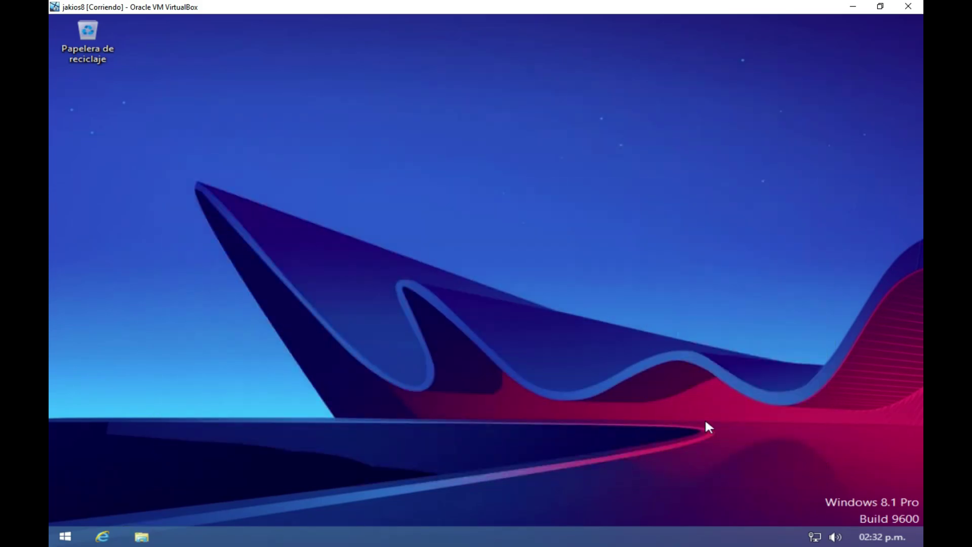
- Switch the power plan to Alto Rendimiento from the desktop
{"action": "right_click", "coordinate": [489, 380]}
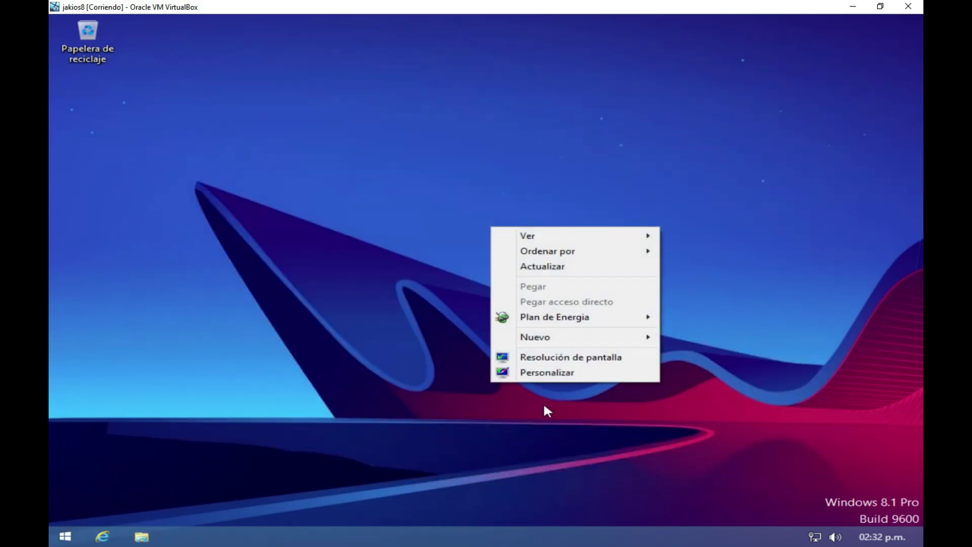
{"action": "mouse_move", "coordinate": [594, 319]}
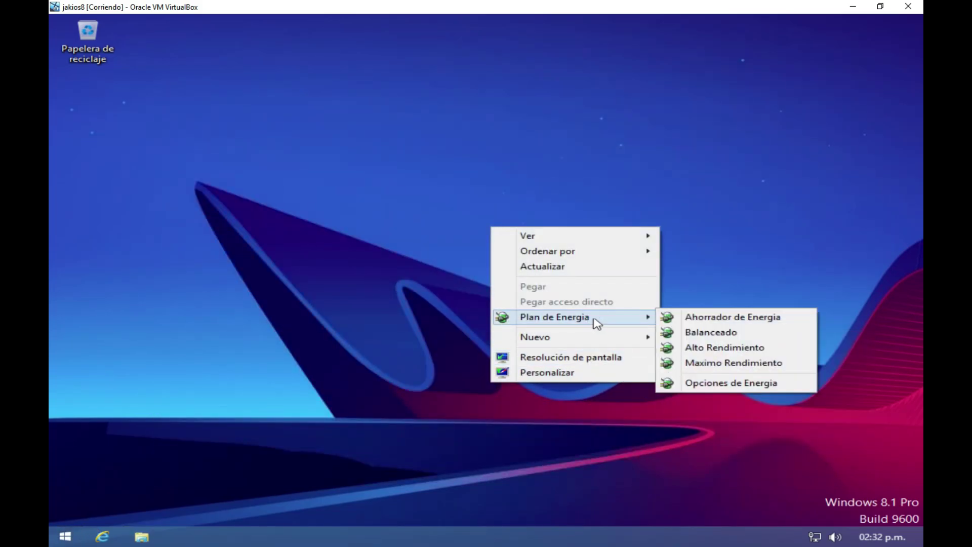
{"action": "left_click", "coordinate": [713, 347]}
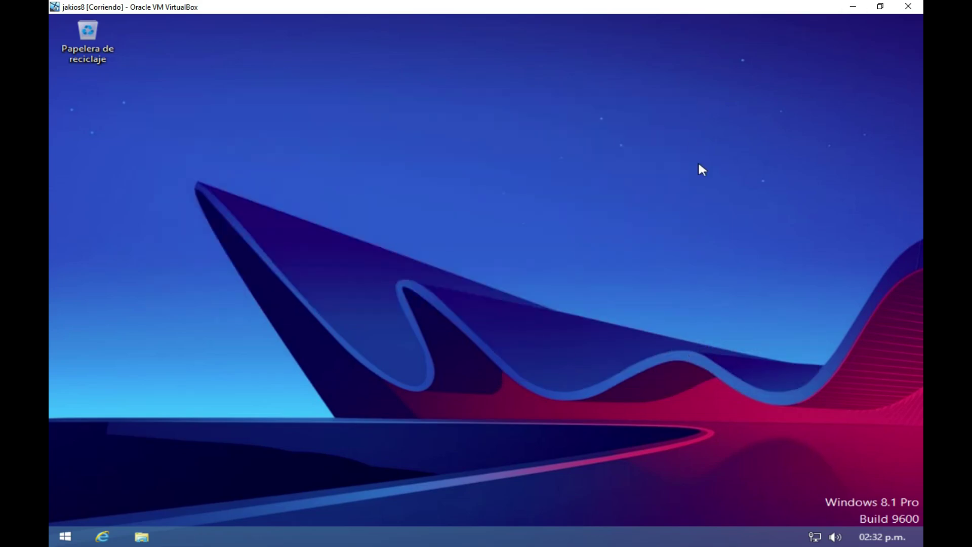
{"action": "right_click", "coordinate": [291, 389]}
{"action": "left_click", "coordinate": [548, 388]}
{"action": "right_click", "coordinate": [412, 336]}
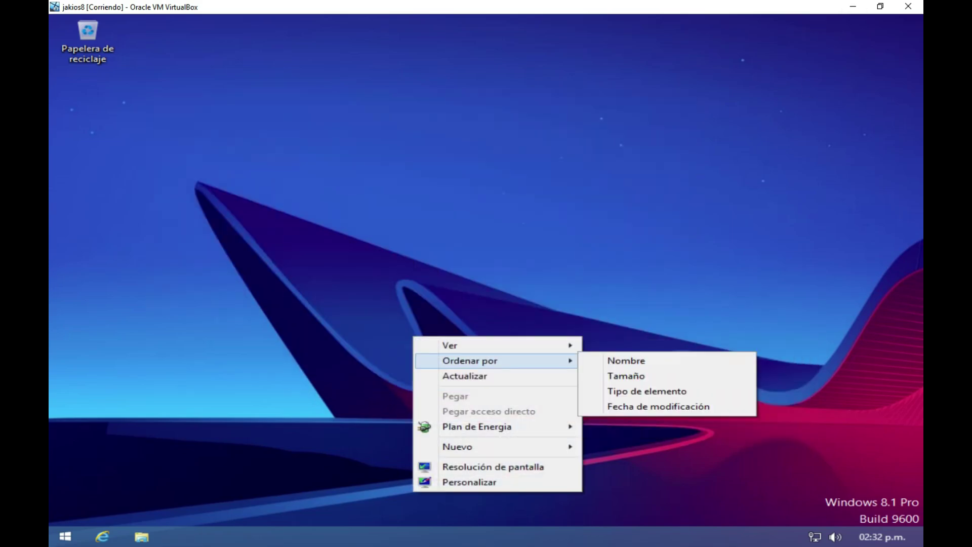
{"action": "right_click", "coordinate": [639, 235]}
{"action": "left_click", "coordinate": [587, 237]}
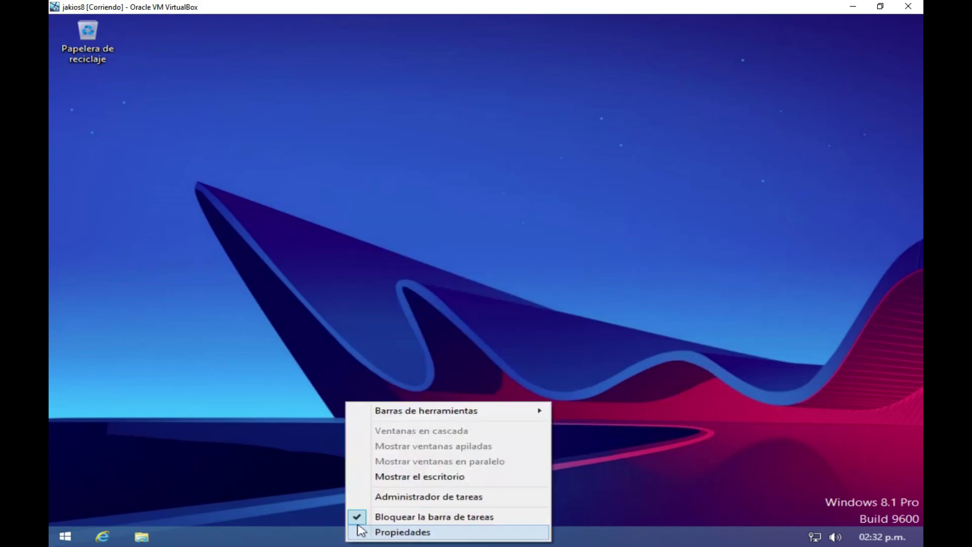
- Open the Task Manager, move its window higher on the desktop to view the processes, and close it
{"action": "right_click", "coordinate": [347, 537]}
{"action": "left_click", "coordinate": [387, 495]}
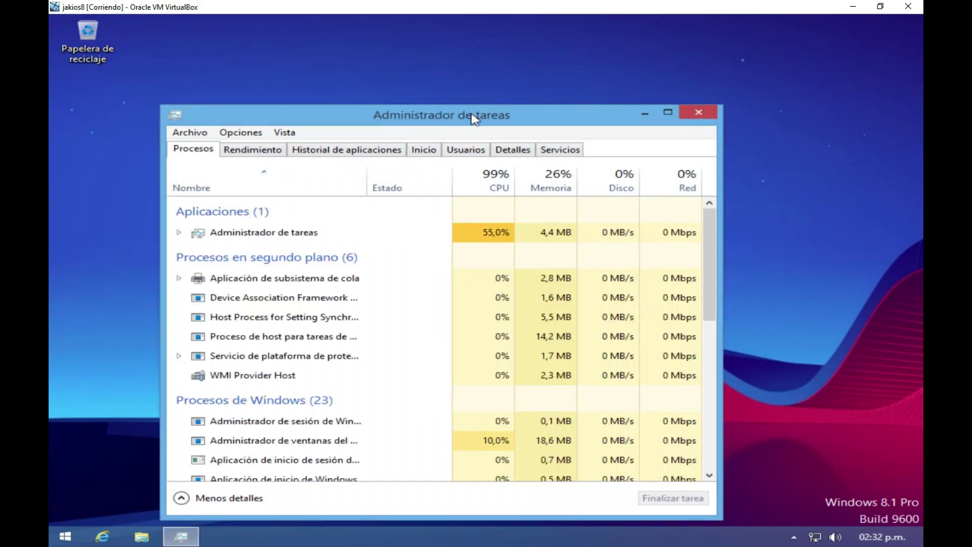
{"action": "left_click_drag", "start_coordinate": [473, 119], "coordinate": [471, 83]}
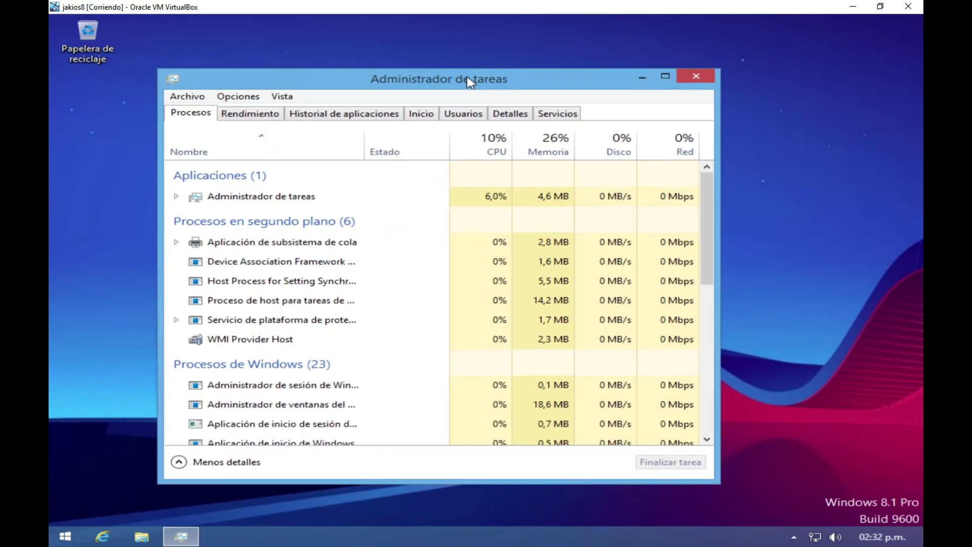
{"action": "left_click", "coordinate": [688, 81]}
{"action": "left_click_drag", "start_coordinate": [232, 142], "coordinate": [639, 452]}
{"action": "right_click", "coordinate": [433, 377]}
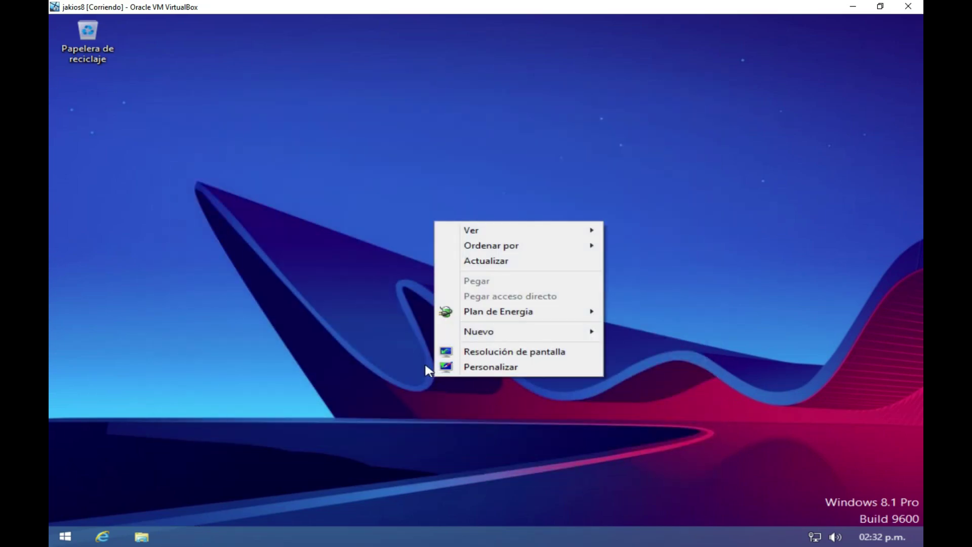
{"action": "left_click", "coordinate": [322, 369]}
- Show the Start screen, look at the full applications list, and return to the desktop
{"action": "key", "text": "super"}
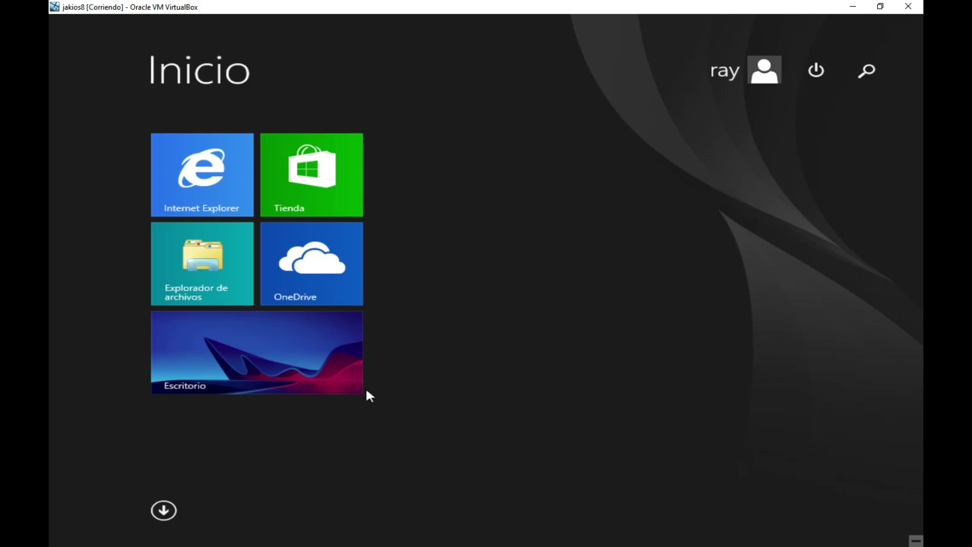
{"action": "left_click", "coordinate": [171, 509]}
{"action": "left_click", "coordinate": [289, 418]}
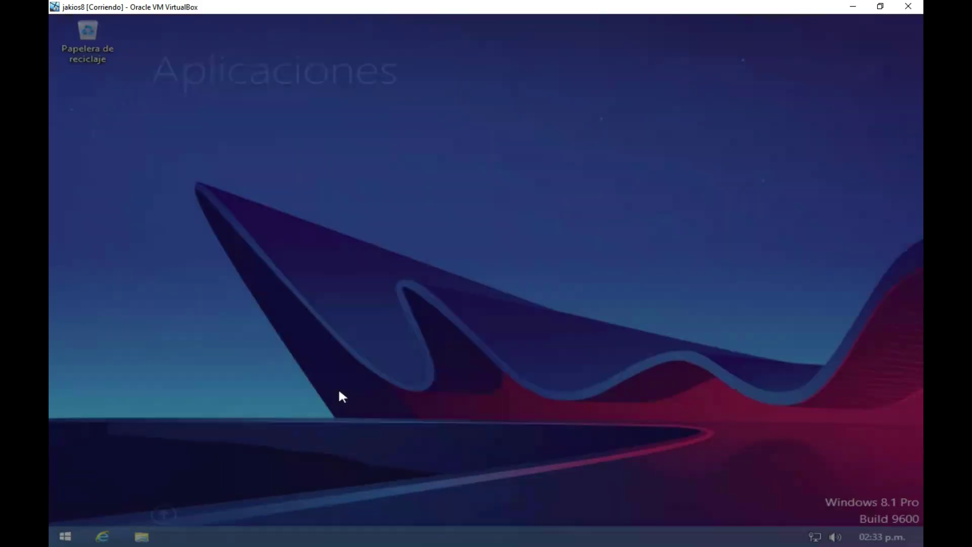
- Bring up the Task Manager once more from the taskbar and close it
{"action": "right_click", "coordinate": [348, 537]}
{"action": "left_click", "coordinate": [399, 499]}
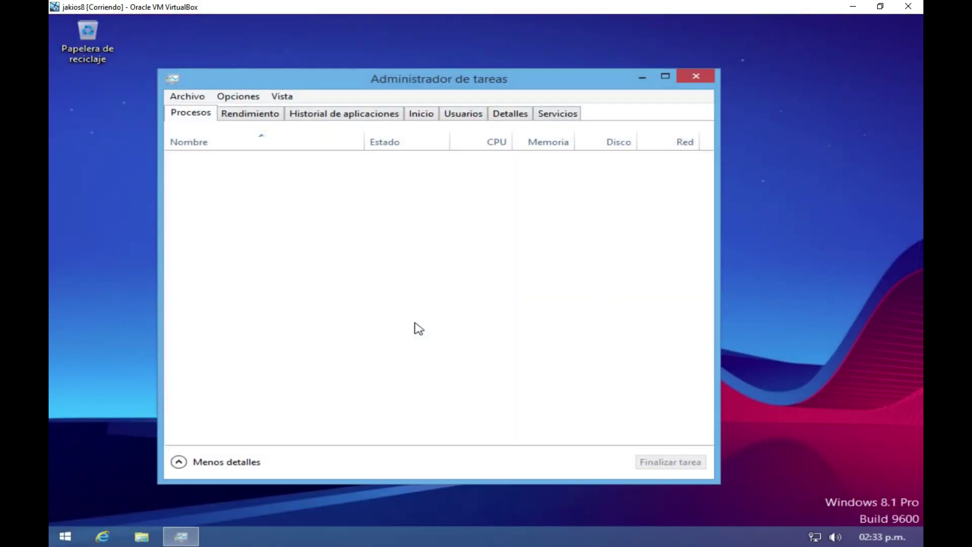
{"action": "left_click", "coordinate": [689, 77]}
{"action": "right_click", "coordinate": [409, 338]}
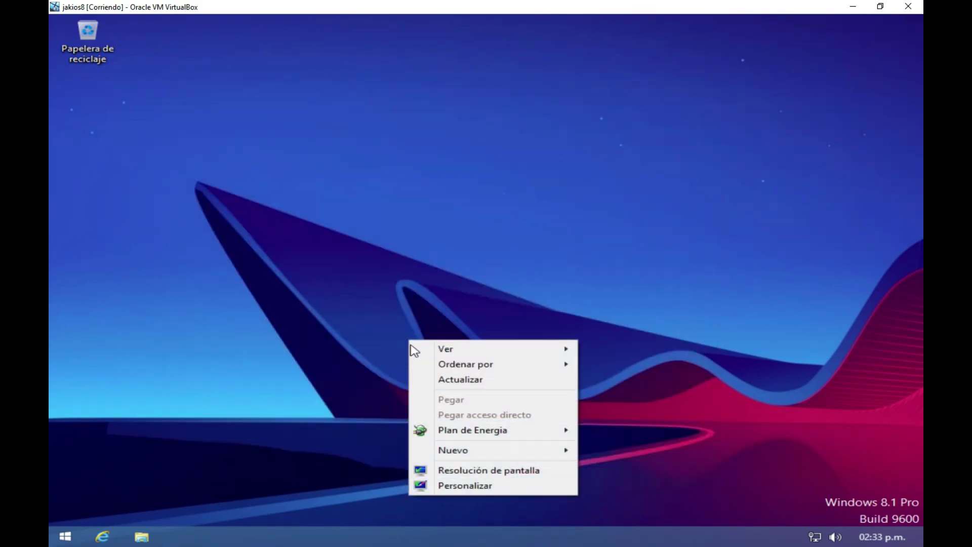
{"action": "left_click", "coordinate": [422, 381]}
{"action": "left_click_drag", "start_coordinate": [266, 220], "coordinate": [535, 449]}
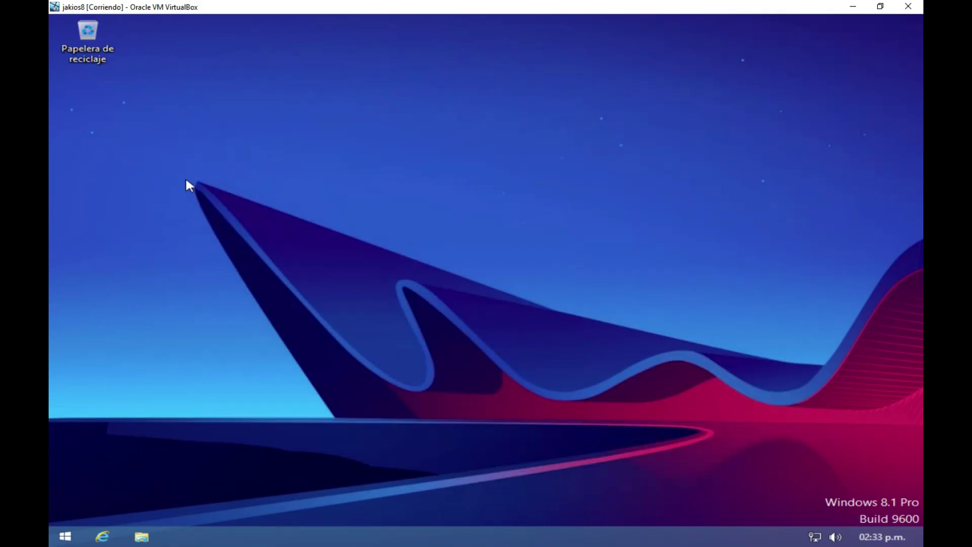
{"action": "left_click_drag", "start_coordinate": [187, 182], "coordinate": [499, 496]}
{"action": "right_click", "coordinate": [429, 419]}
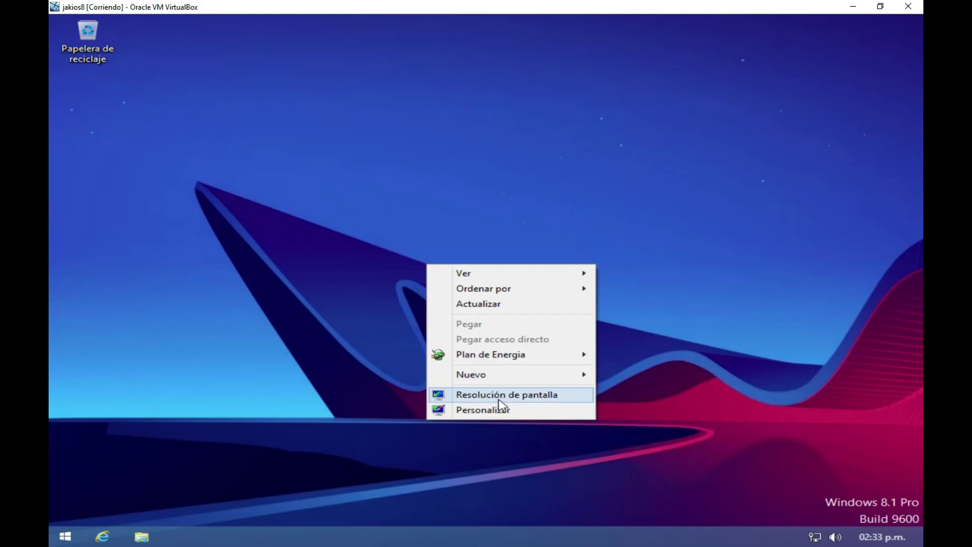
{"action": "mouse_move", "coordinate": [495, 380]}
{"action": "key", "text": "Escape"}
{"action": "key", "text": "Escape"}
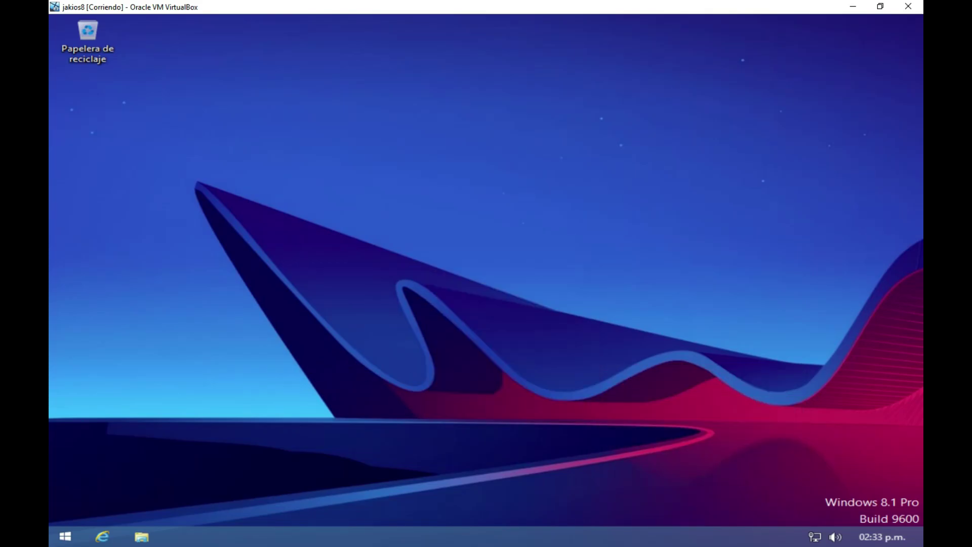
- Open the Recycle Bin to check its contents and close its window
{"action": "double_click", "coordinate": [97, 59]}
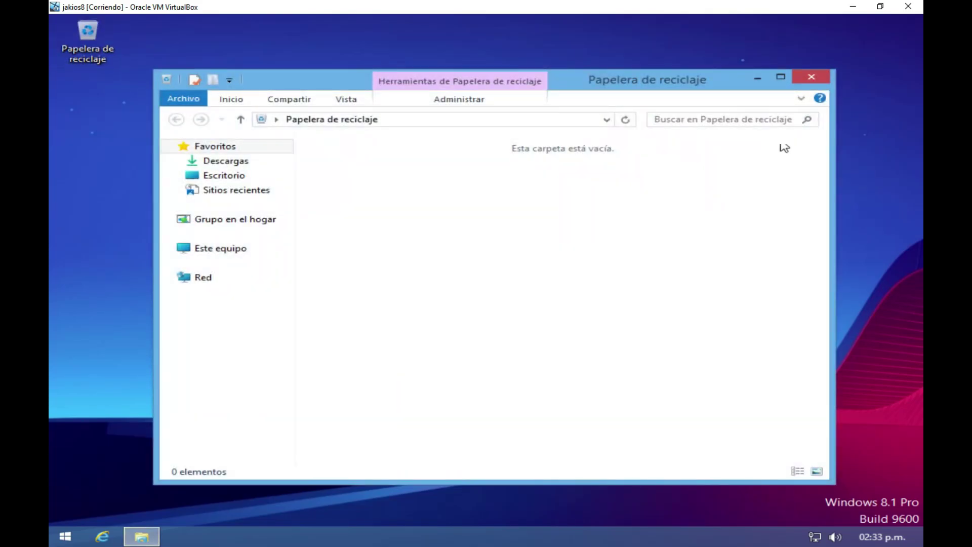
{"action": "left_click", "coordinate": [814, 79]}
- Launch Internet Explorer and search the web for "google crome"
{"action": "left_click", "coordinate": [102, 537]}
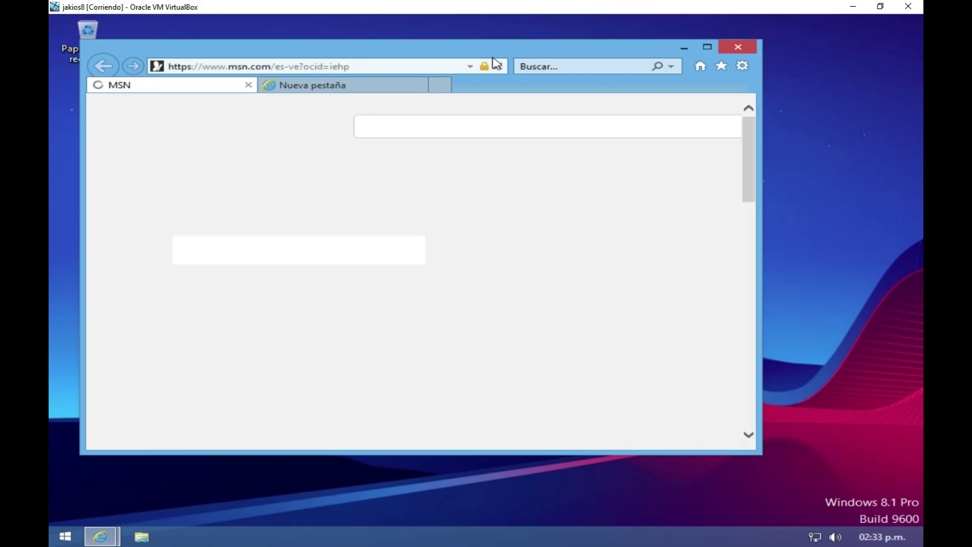
{"action": "left_click", "coordinate": [363, 67]}
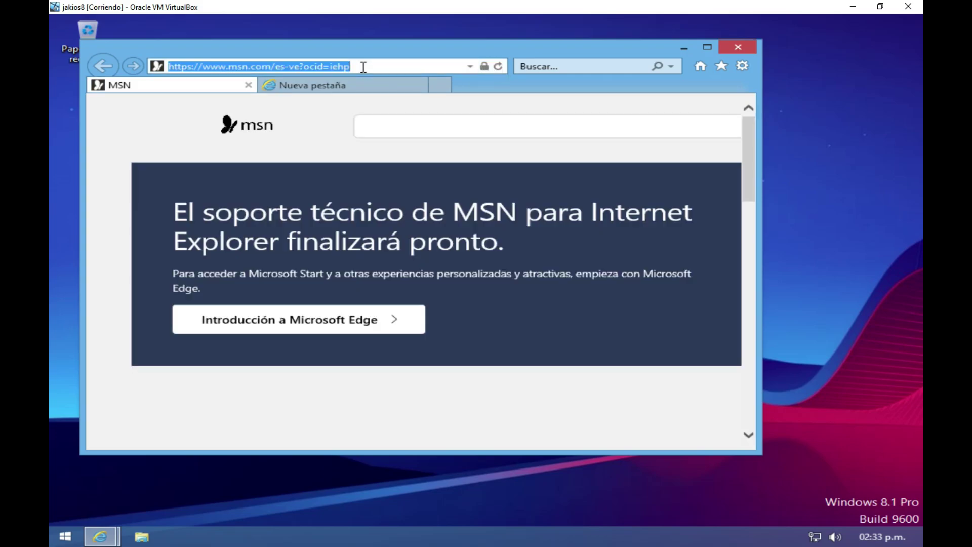
{"action": "type", "text": "steam"}
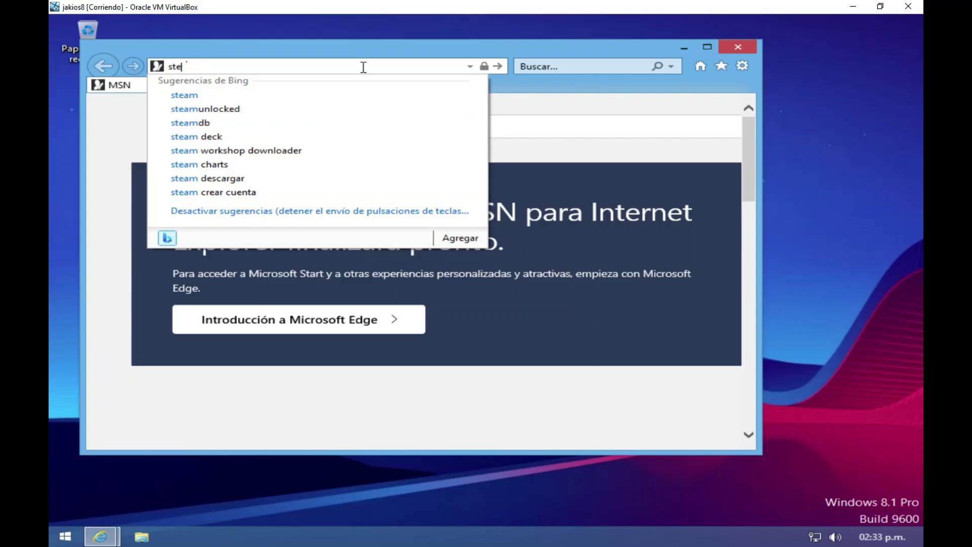
{"action": "key", "text": "Escape"}
{"action": "type", "text": "google crome"}
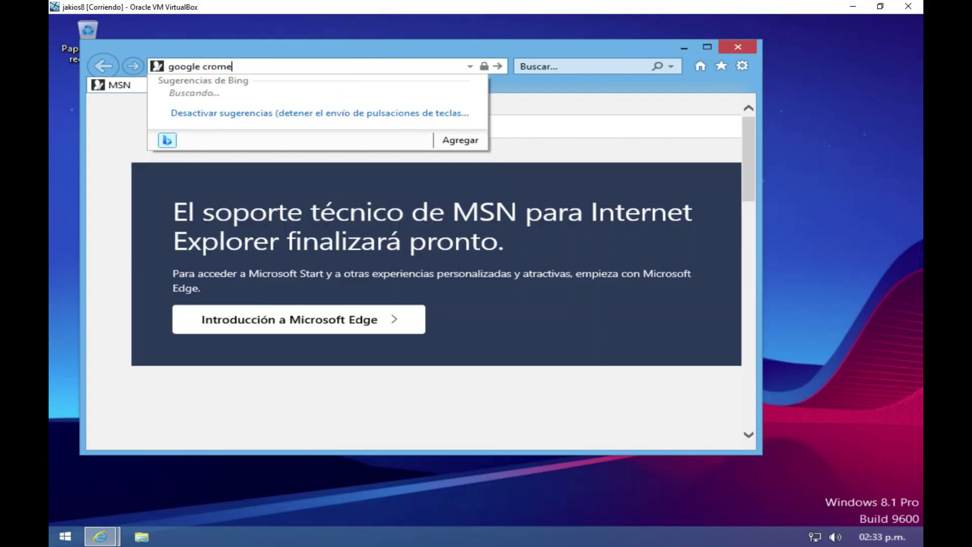
{"action": "key", "text": "Return"}
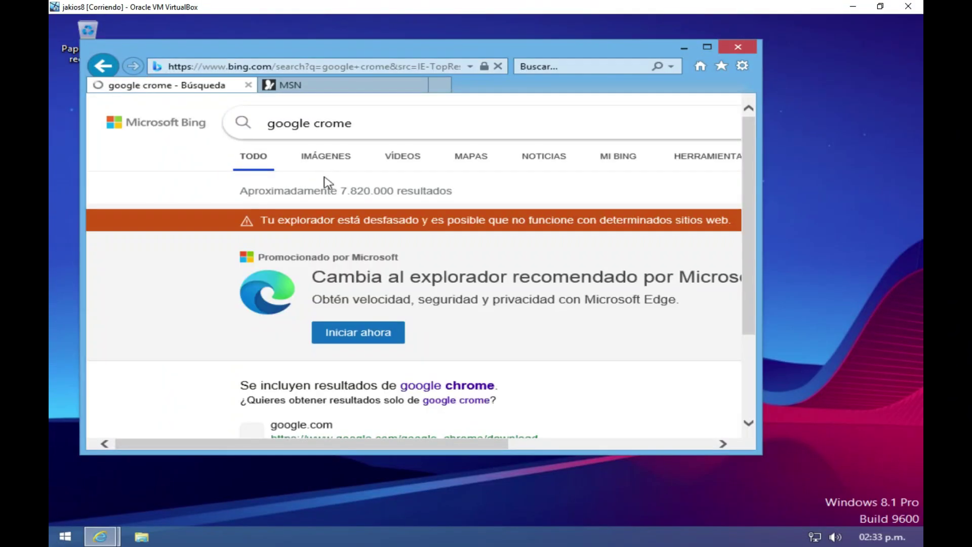
- Open the official Google Chrome download page from the search results and bring its tab to the front, keeping the browser open
{"action": "scroll", "coordinate": [360, 194], "scroll_direction": "down", "scroll_amount": 3}
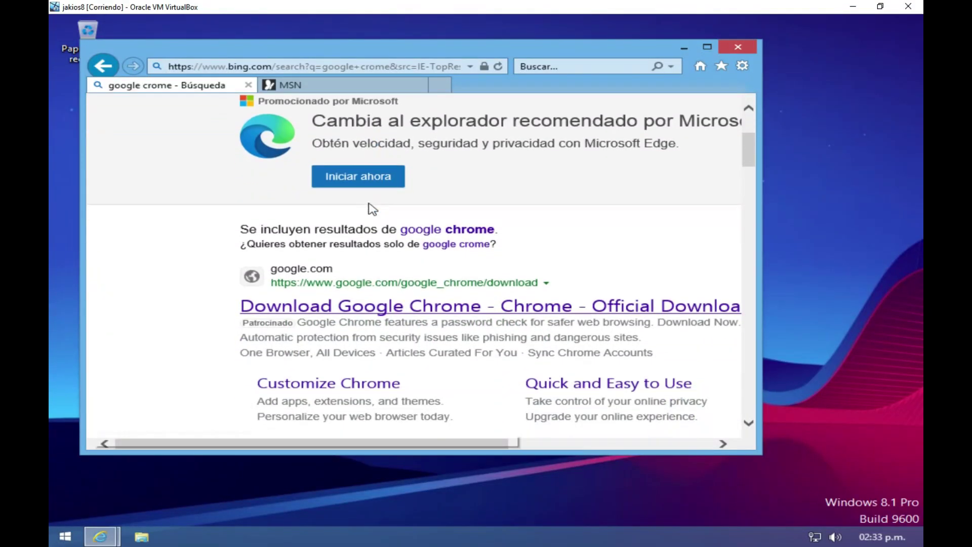
{"action": "left_click", "coordinate": [329, 313]}
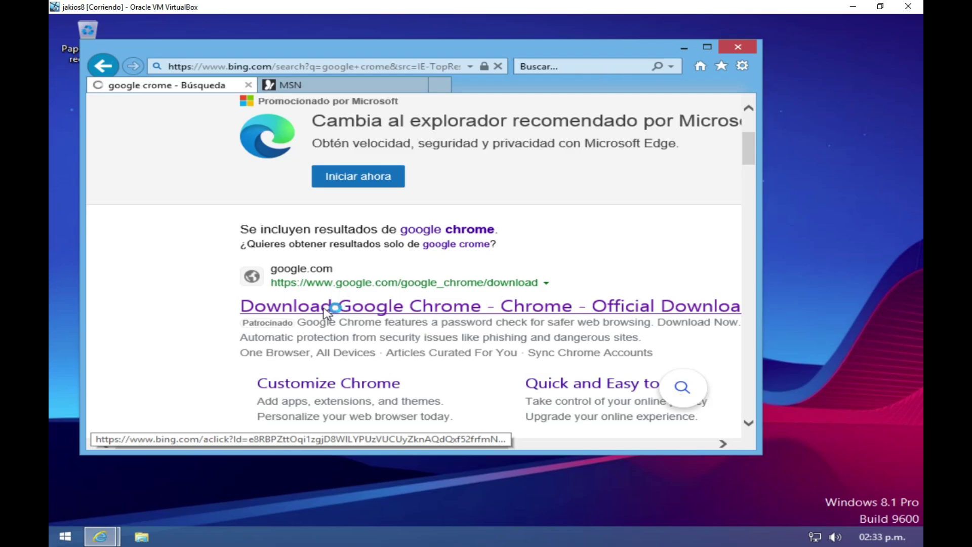
{"action": "mouse_move", "coordinate": [100, 537]}
{"action": "left_click", "coordinate": [390, 436]}
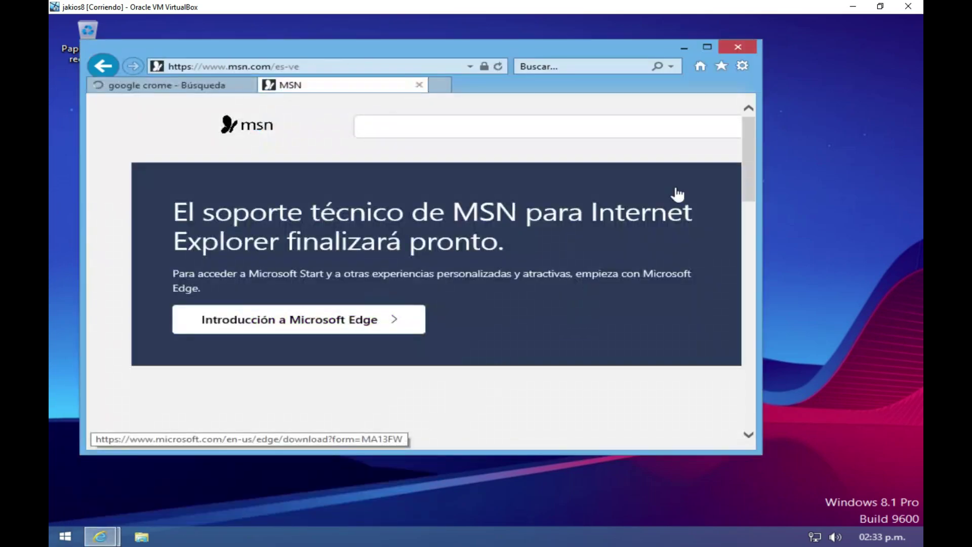
{"action": "left_click", "coordinate": [737, 48]}
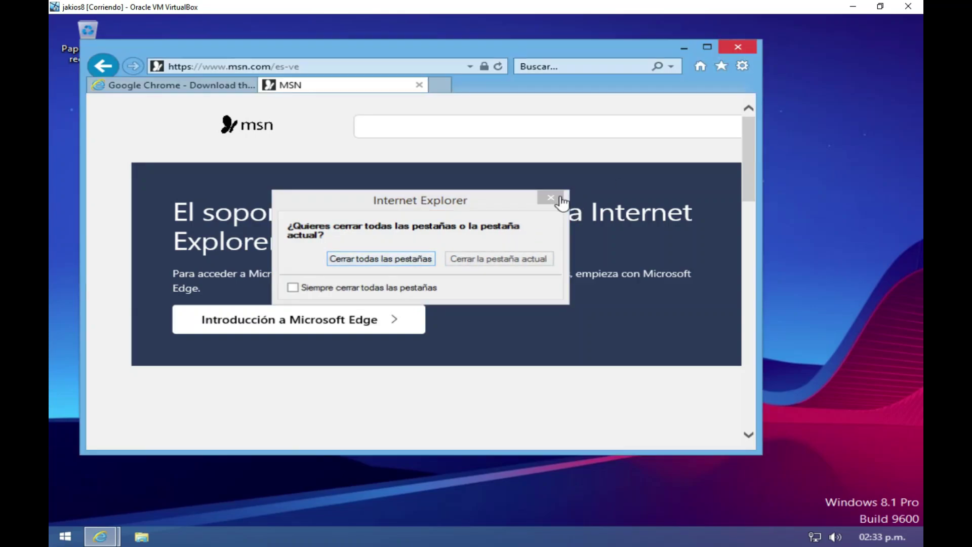
{"action": "left_click", "coordinate": [557, 197]}
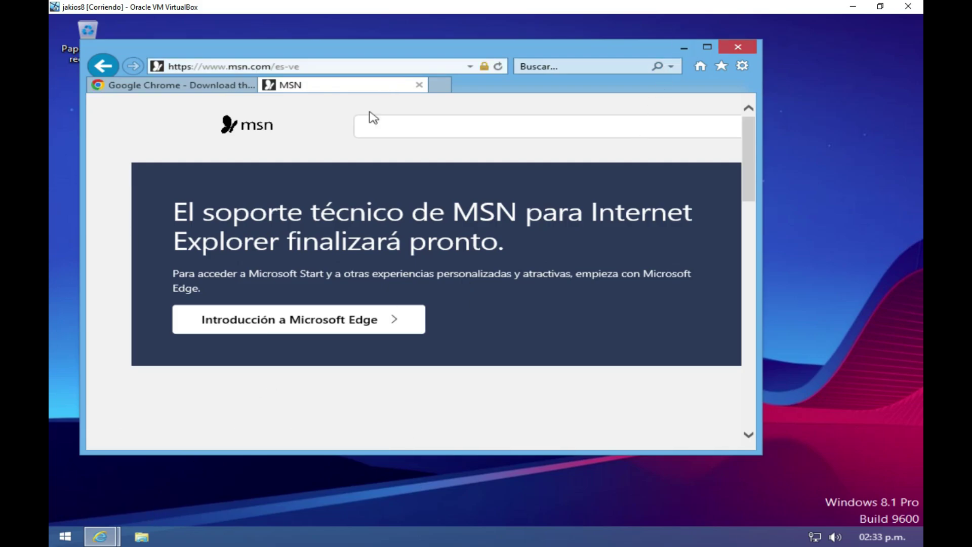
{"action": "left_click", "coordinate": [228, 87]}
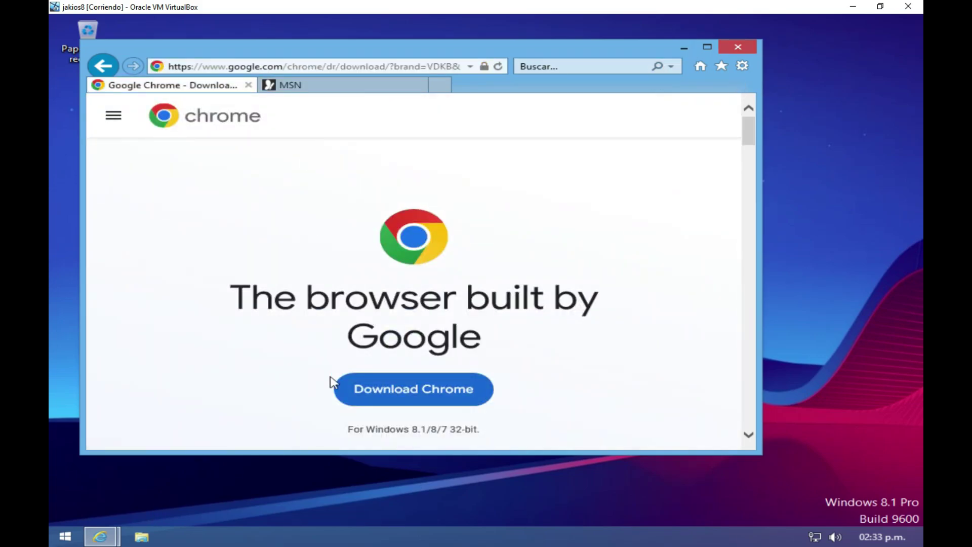
- Download ChromeSetup.exe from the Chrome page, run it, and close Internet Explorer with all its tabs
{"action": "left_click", "coordinate": [401, 393]}
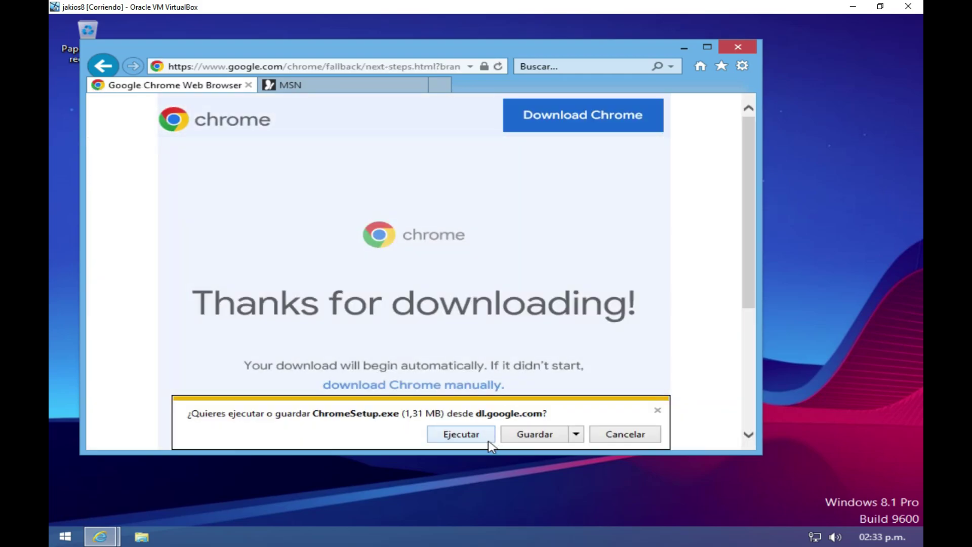
{"action": "left_click", "coordinate": [457, 441]}
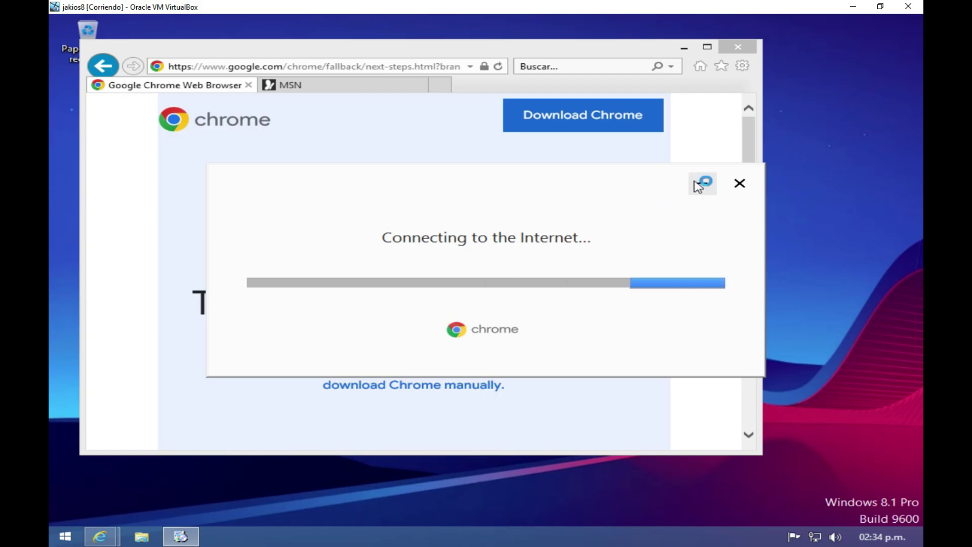
{"action": "left_click", "coordinate": [732, 49]}
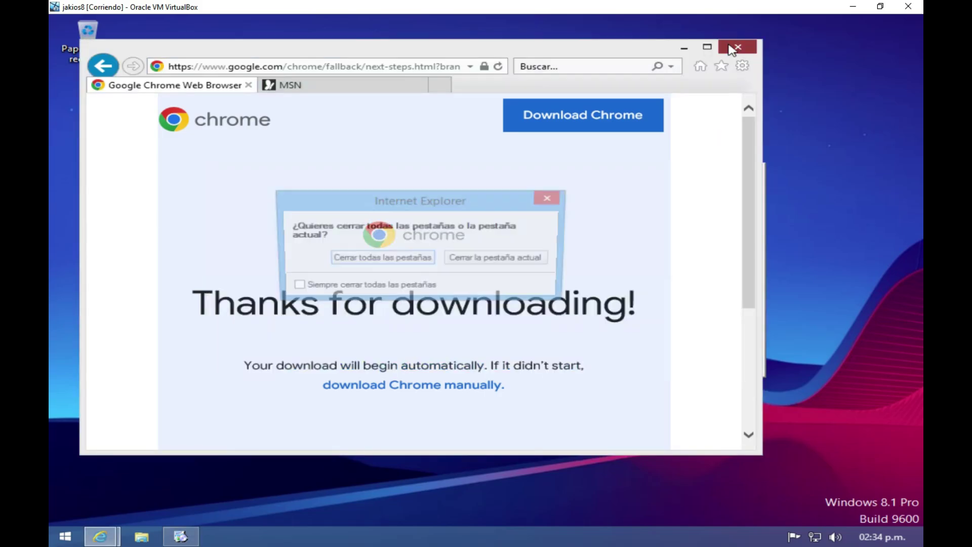
{"action": "left_click", "coordinate": [397, 257]}
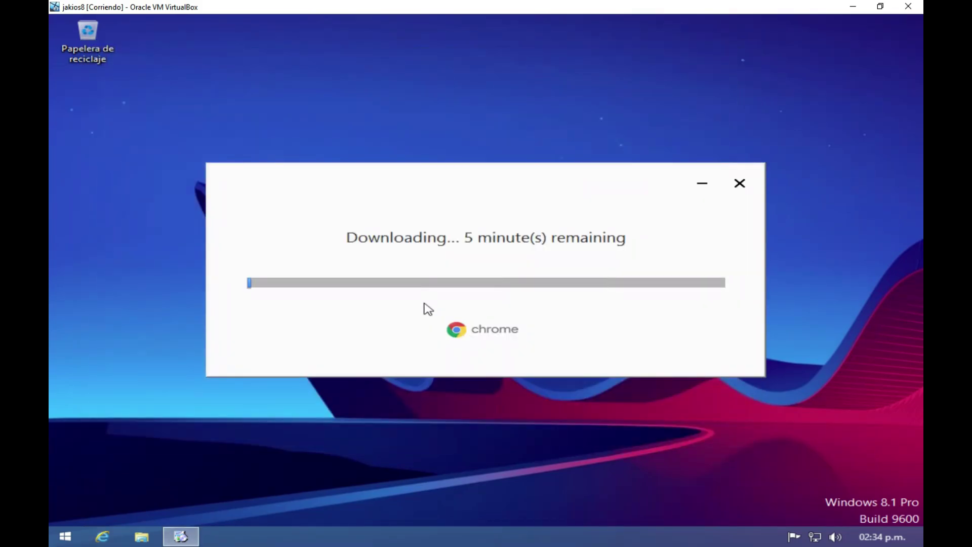
- Check the desktop's Plan de Energia options and bring up the Start screen
{"action": "right_click", "coordinate": [122, 456]}
{"action": "mouse_move", "coordinate": [175, 392]}
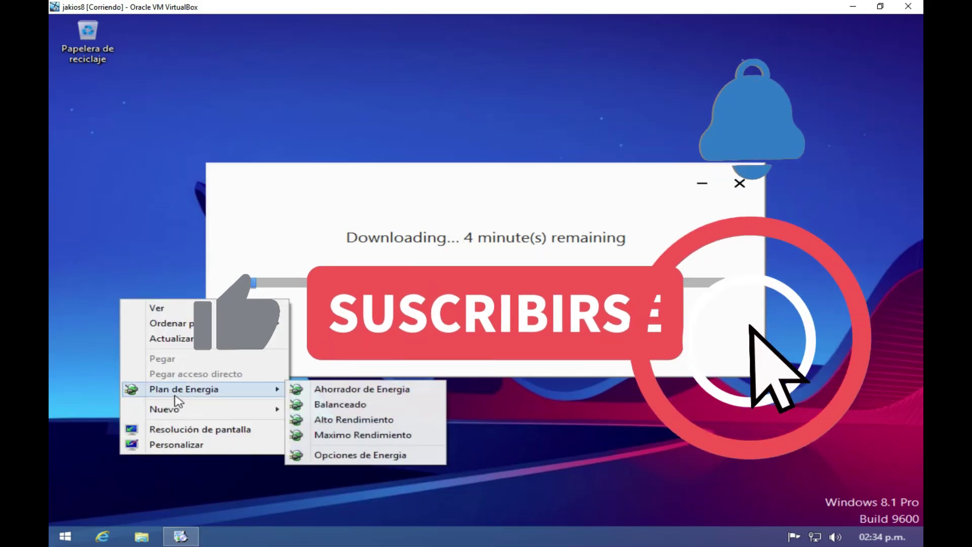
{"action": "left_click", "coordinate": [65, 536]}
{"action": "left_click", "coordinate": [65, 536]}
{"action": "left_click", "coordinate": [70, 536]}
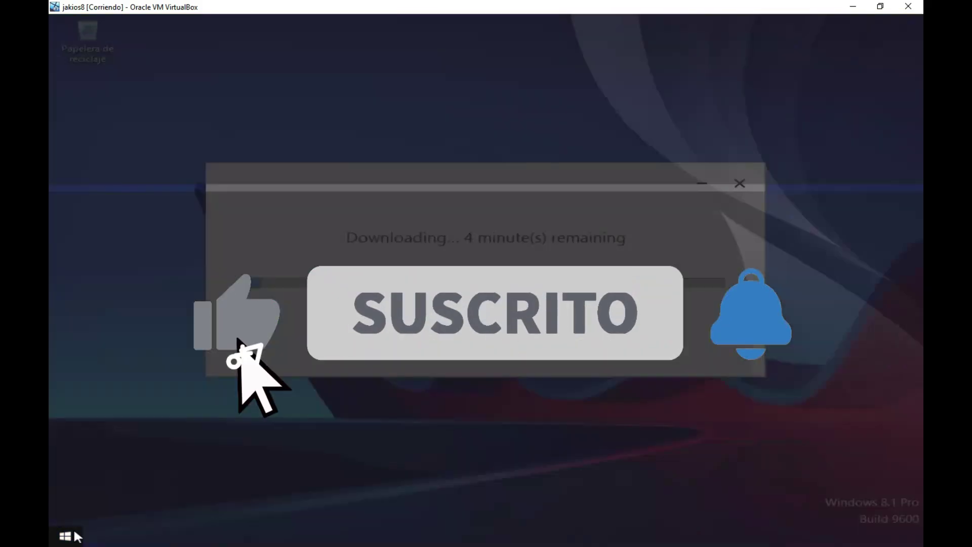
- Check the volume control and the calendar and clock in the notification area, closing each one
{"action": "left_click", "coordinate": [835, 537]}
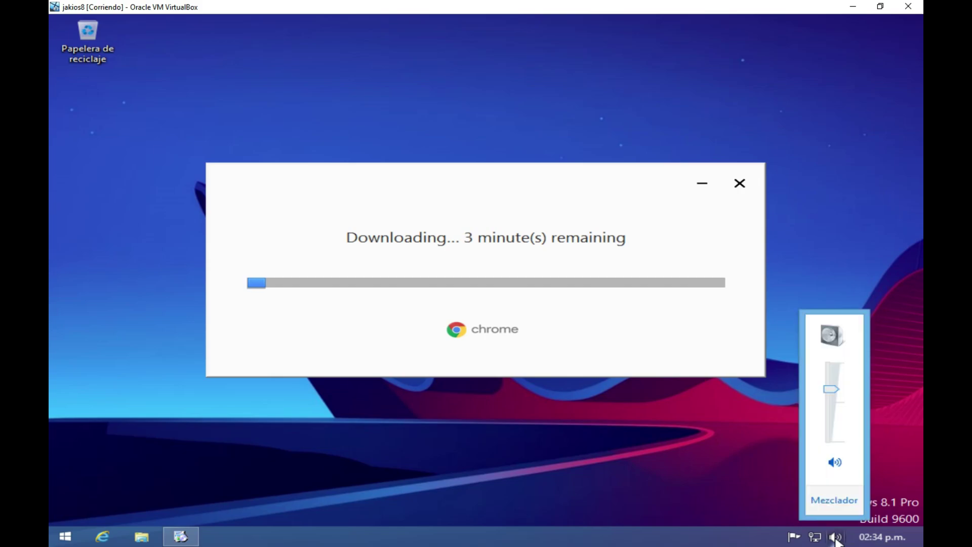
{"action": "left_click", "coordinate": [835, 537]}
{"action": "left_click", "coordinate": [882, 537]}
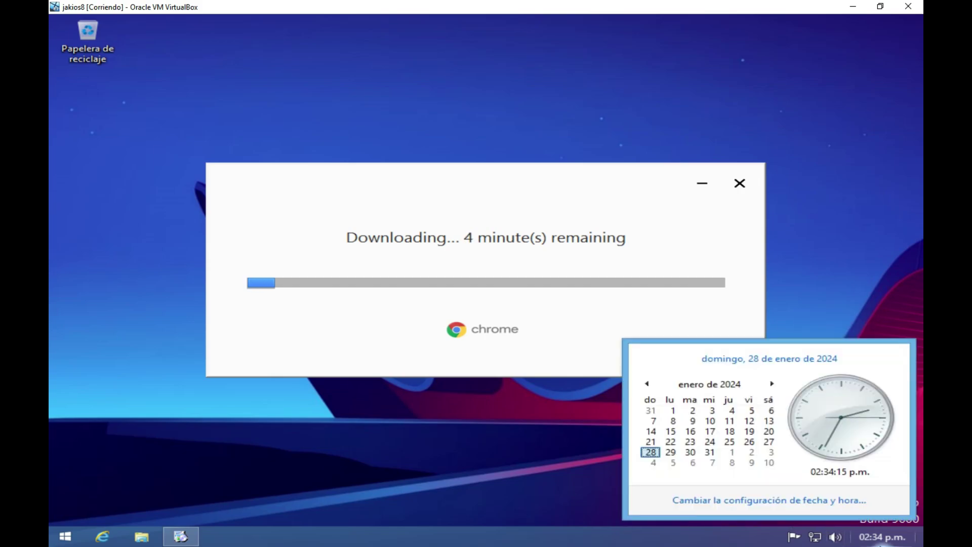
{"action": "left_click", "coordinate": [871, 532]}
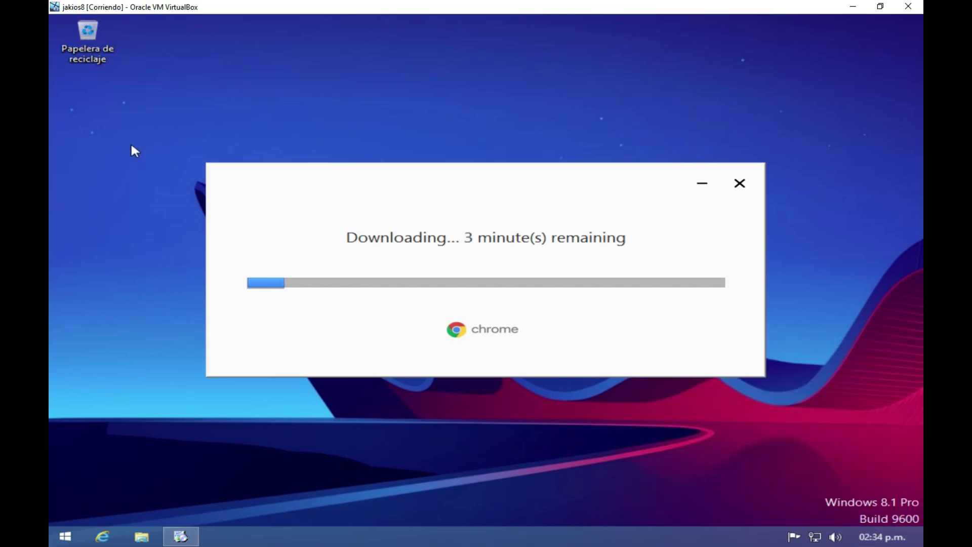
- Open the desktop's Personalización settings and look through the default, installed and high-contrast themes
{"action": "right_click", "coordinate": [159, 394]}
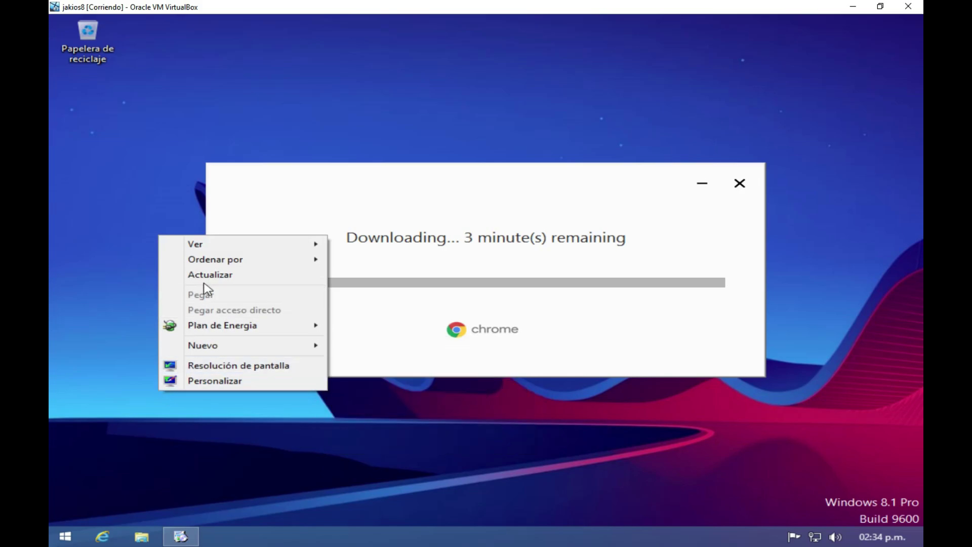
{"action": "left_click", "coordinate": [195, 381]}
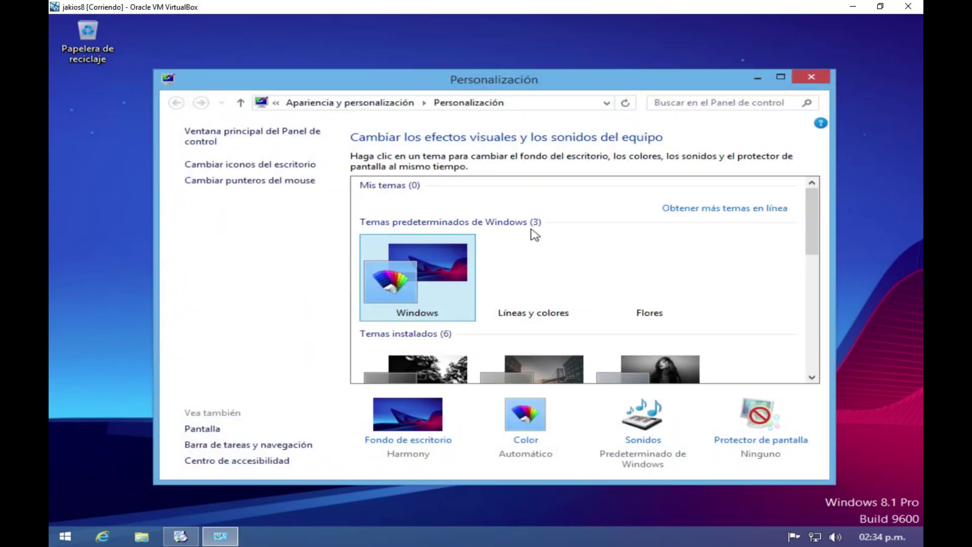
{"action": "scroll", "coordinate": [614, 310], "scroll_direction": "down", "scroll_amount": 5}
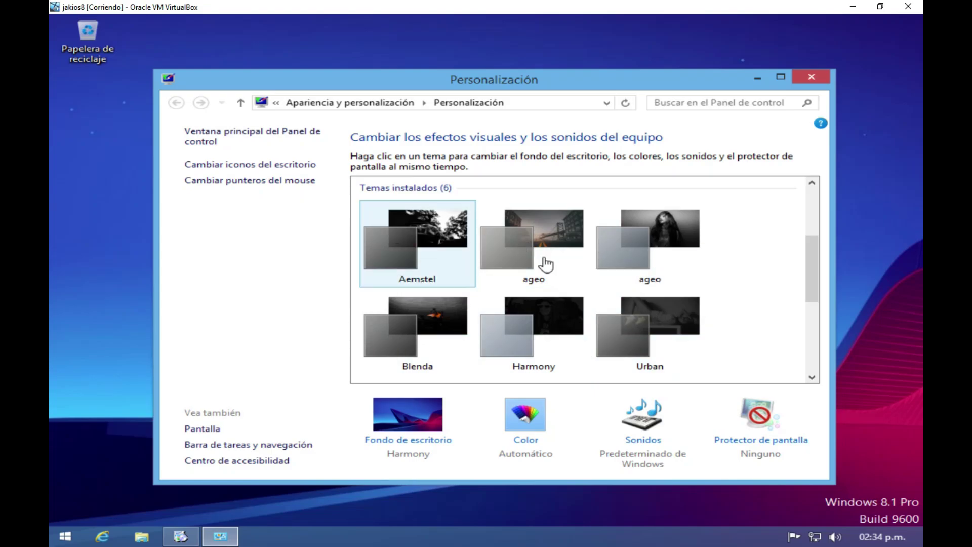
{"action": "scroll", "coordinate": [588, 354], "scroll_direction": "down", "scroll_amount": 3}
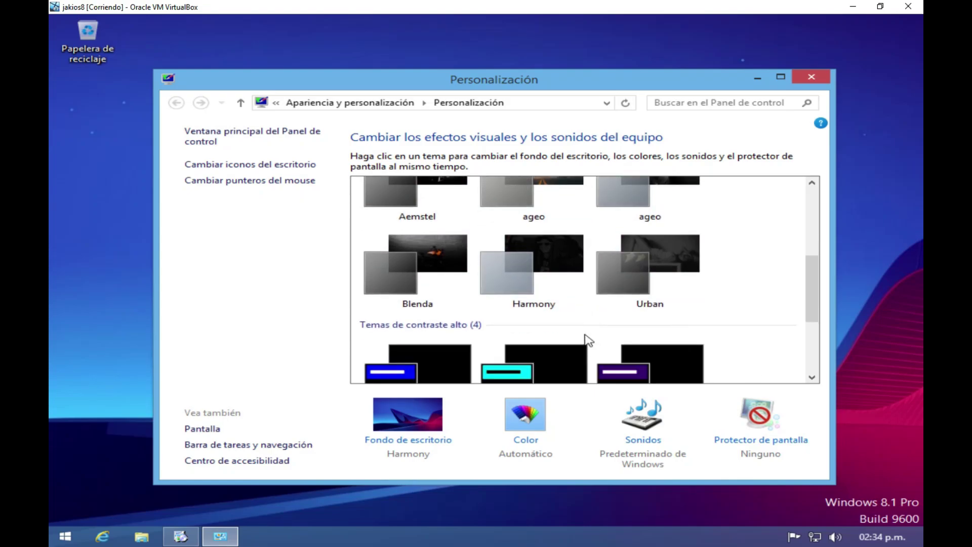
{"action": "scroll", "coordinate": [577, 331], "scroll_direction": "down", "scroll_amount": 2}
{"action": "scroll", "coordinate": [580, 330], "scroll_direction": "up", "scroll_amount": 10}
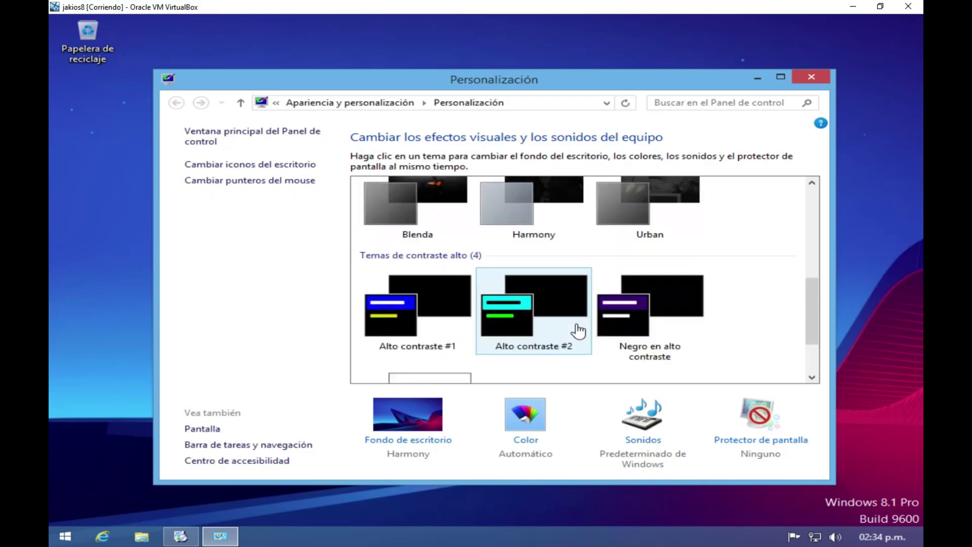
{"action": "scroll", "coordinate": [581, 329], "scroll_direction": "up", "scroll_amount": 1}
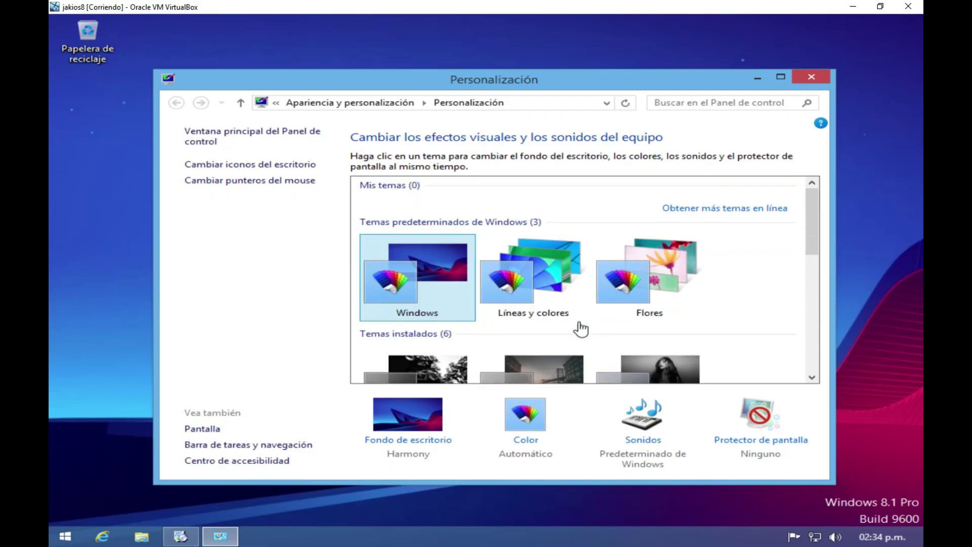
- Open the Fondo de escritorio settings, browse the wallpapers down to the WinToolkit group, and close the window without saving
{"action": "left_click", "coordinate": [422, 444]}
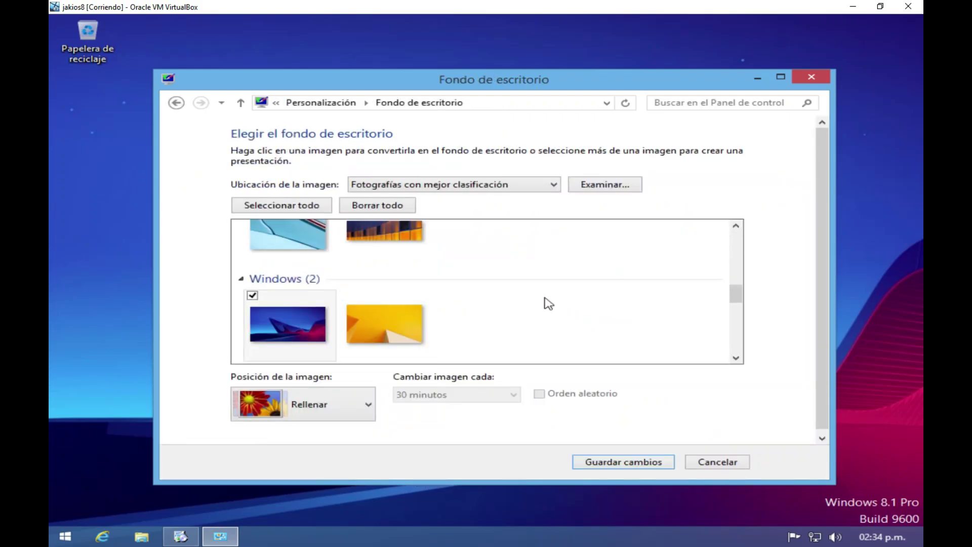
{"action": "mouse_move", "coordinate": [737, 302]}
{"action": "left_mouse_down"}
{"action": "mouse_move", "coordinate": [731, 353]}
{"action": "mouse_move", "coordinate": [734, 318]}
{"action": "left_mouse_up"}
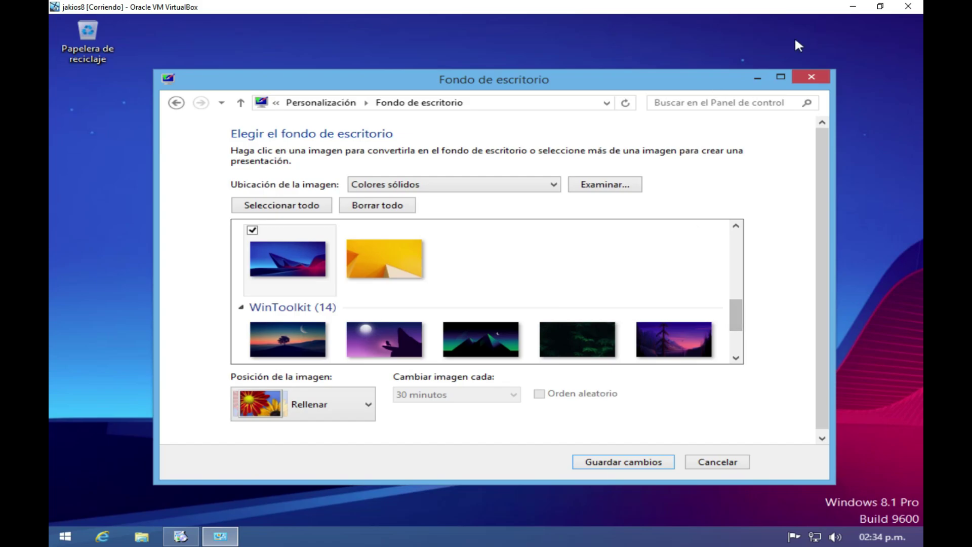
{"action": "left_click", "coordinate": [809, 81]}
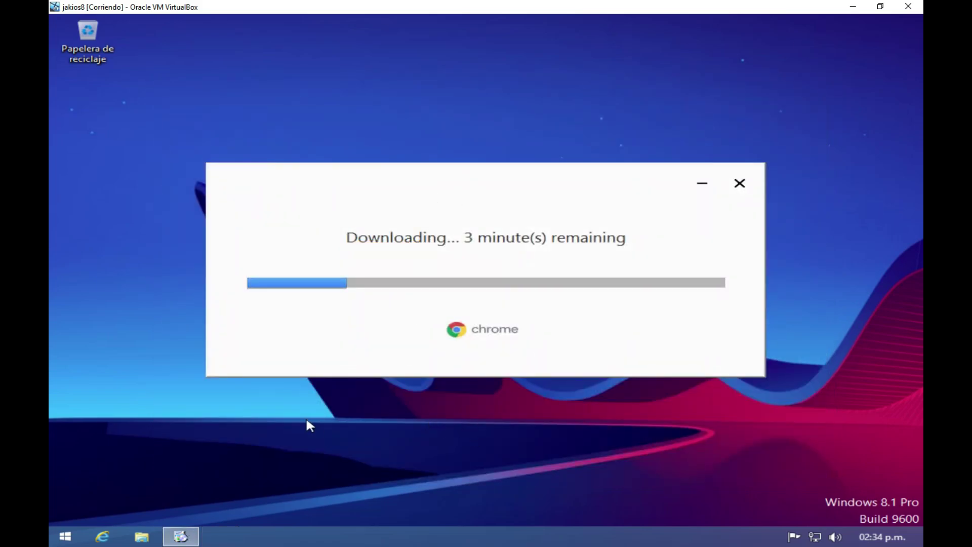
- Minimize the Chrome installer and show Este equipo by way of the Recycle Bin window
{"action": "left_click", "coordinate": [714, 180]}
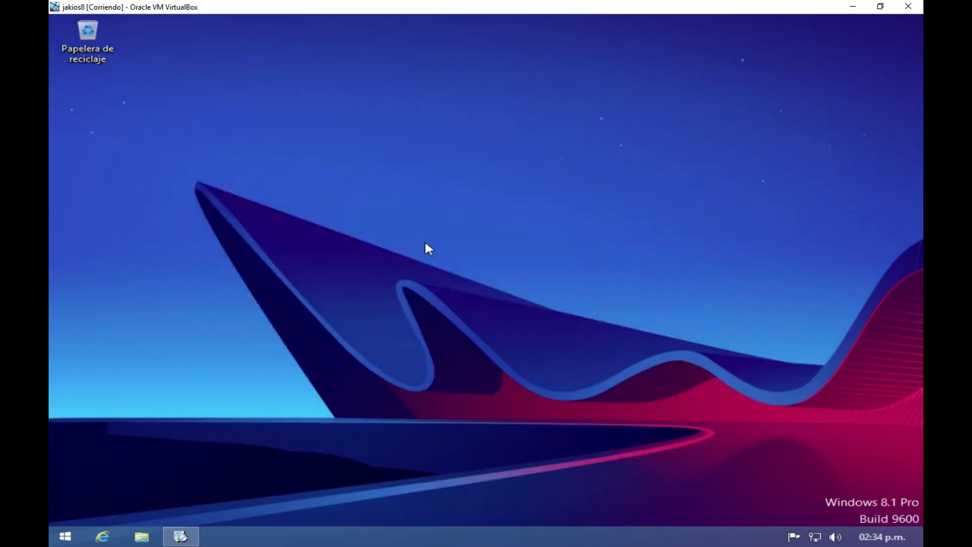
{"action": "right_click", "coordinate": [217, 321]}
{"action": "left_click", "coordinate": [50, 441]}
{"action": "double_click", "coordinate": [71, 41]}
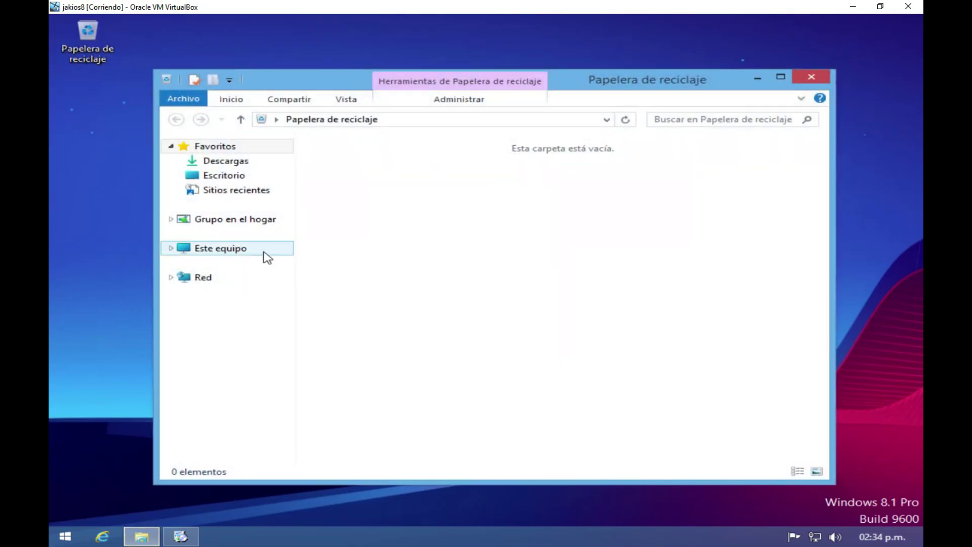
{"action": "left_click", "coordinate": [264, 253]}
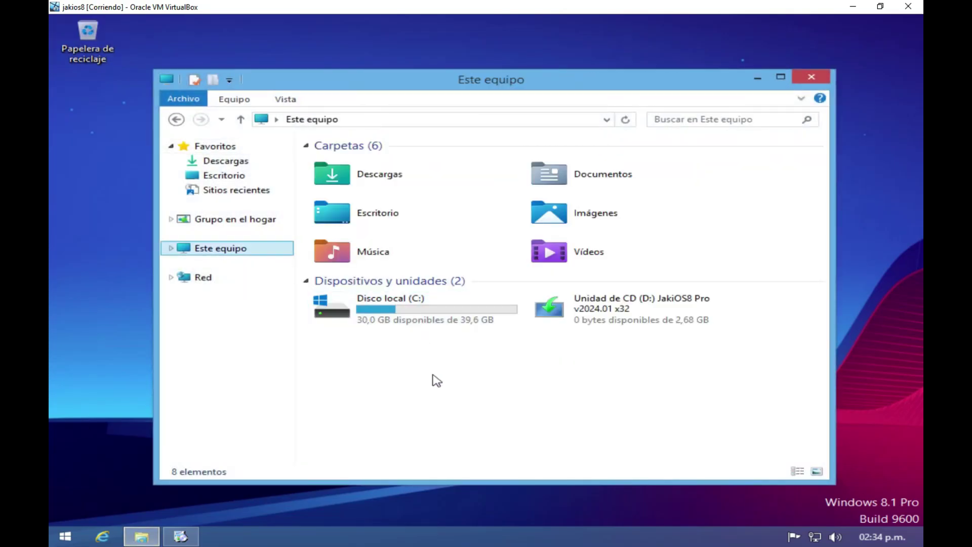
- Open the computer's system properties, check the visual effects under its advanced performance settings, and close both dialogs
{"action": "right_click", "coordinate": [433, 380]}
{"action": "left_click", "coordinate": [487, 508]}
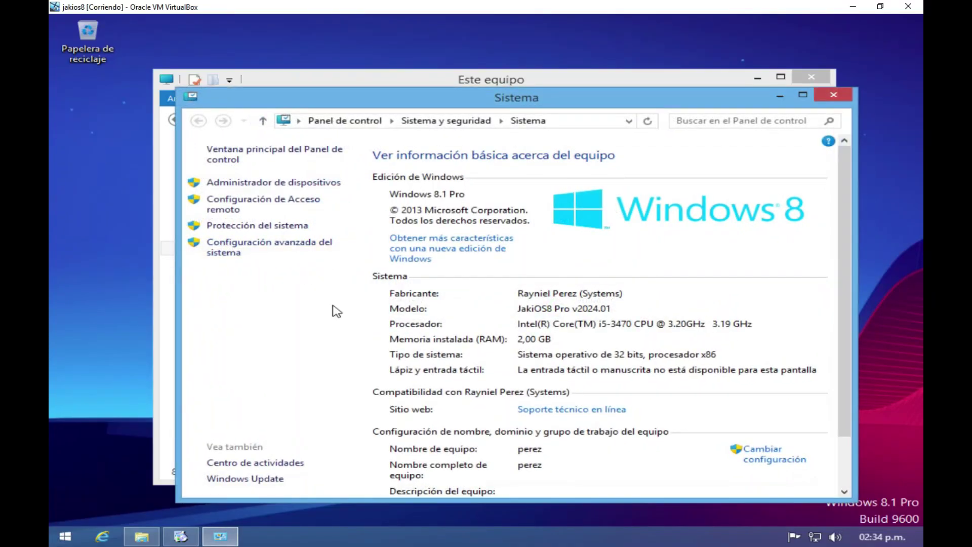
{"action": "left_click", "coordinate": [252, 247]}
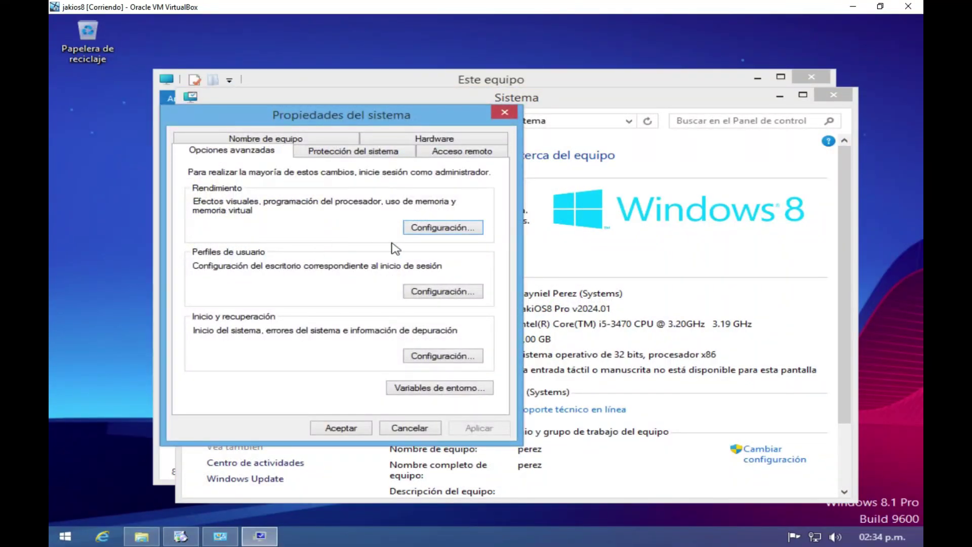
{"action": "left_click", "coordinate": [423, 232]}
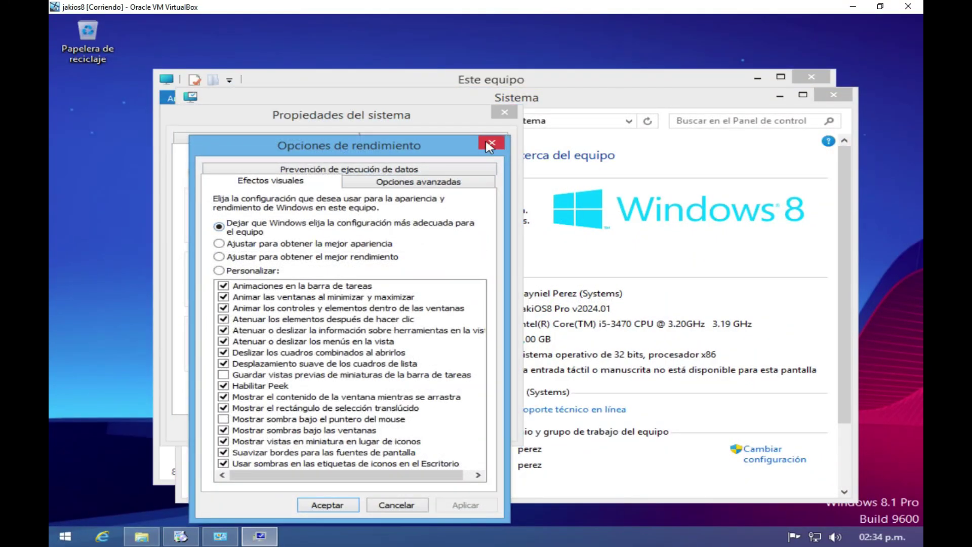
{"action": "left_click", "coordinate": [489, 146]}
{"action": "left_click", "coordinate": [504, 112]}
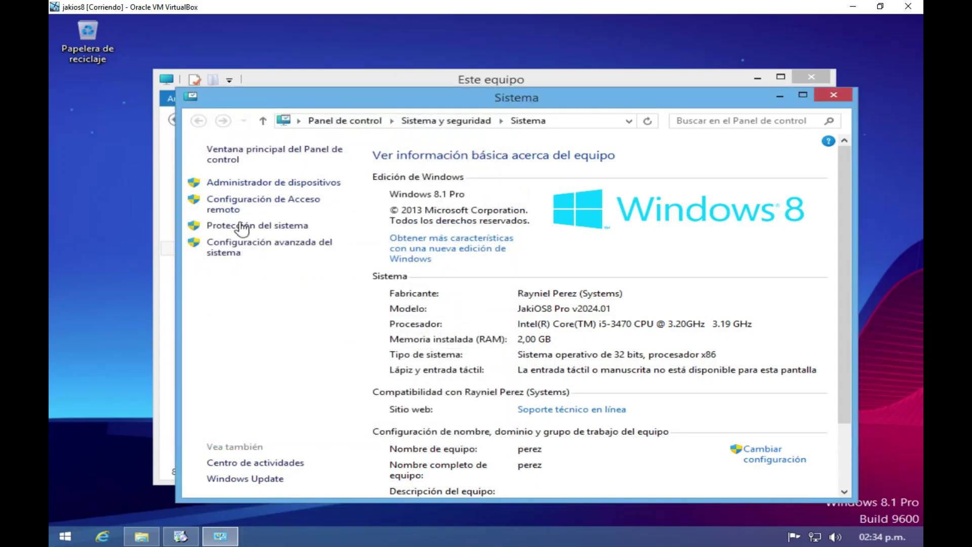
- Go through the Control Panel's installed programs to the Actualizaciones instaladas list and maximize its window
{"action": "left_click", "coordinate": [238, 165]}
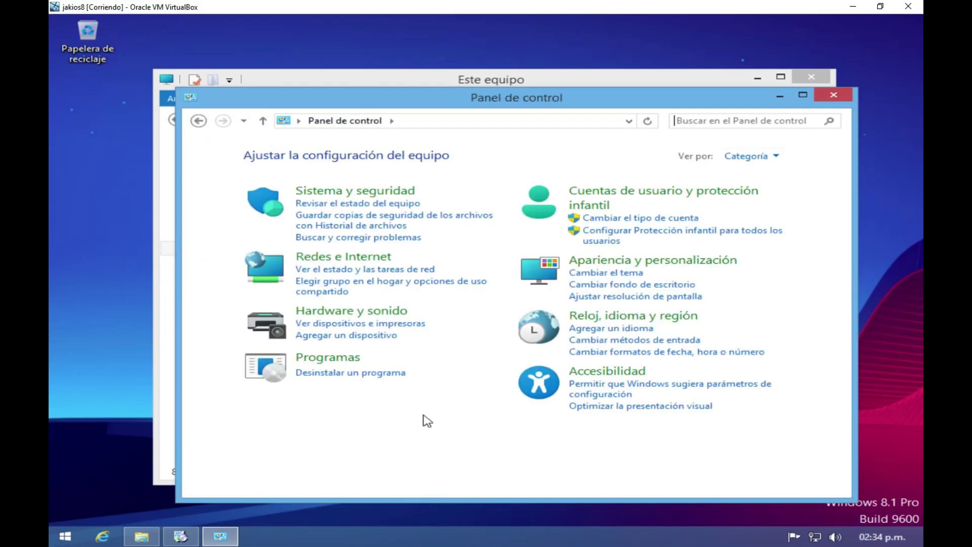
{"action": "left_click", "coordinate": [349, 377]}
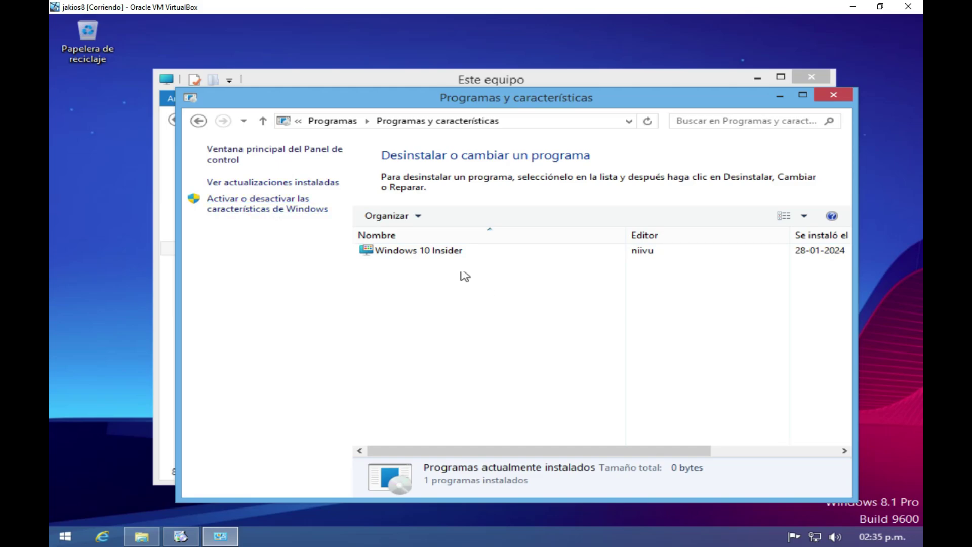
{"action": "left_click", "coordinate": [253, 183]}
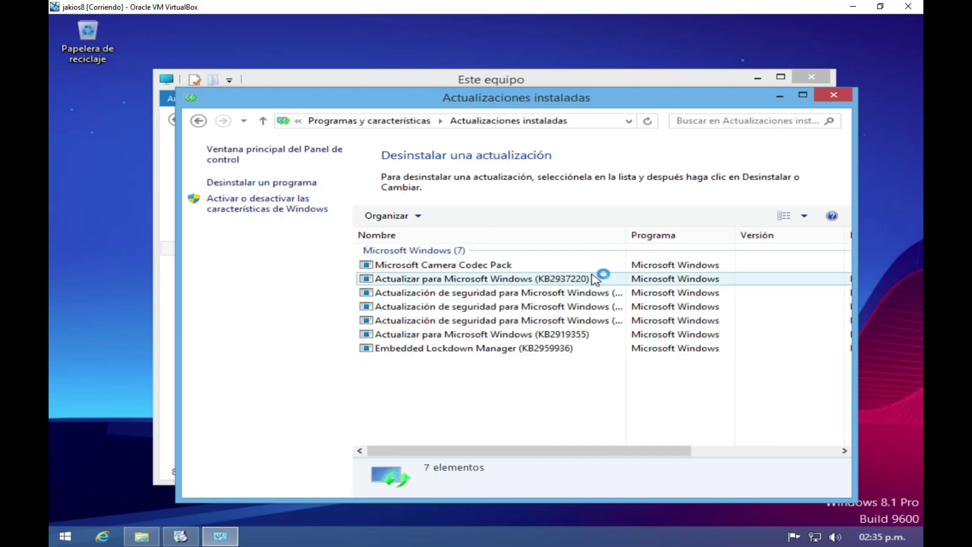
{"action": "left_click", "coordinate": [802, 96]}
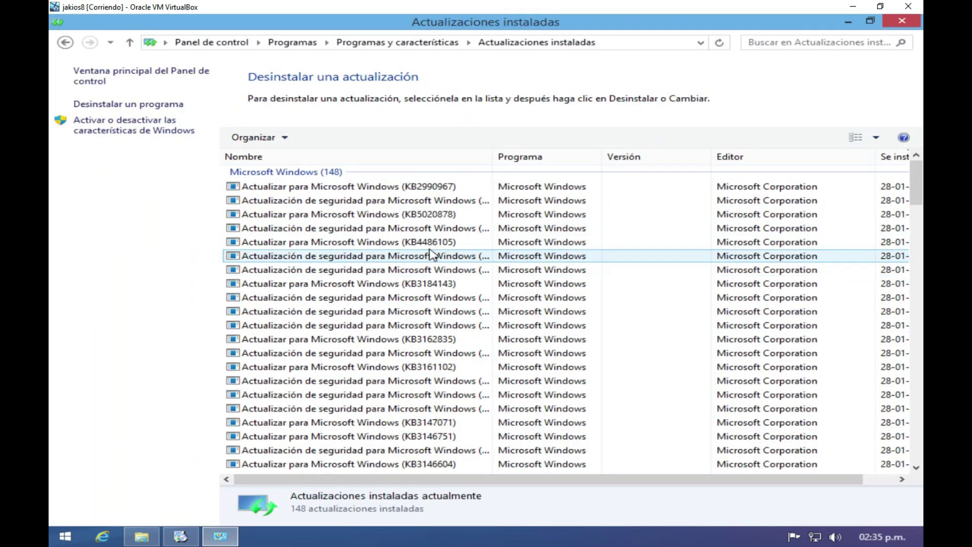
- Look through the installed Windows updates to the end of the list, and close it and the Este equipo window
{"action": "scroll", "coordinate": [447, 238], "scroll_direction": "down", "scroll_amount": 2}
{"action": "scroll", "coordinate": [447, 238], "scroll_direction": "up", "scroll_amount": 2}
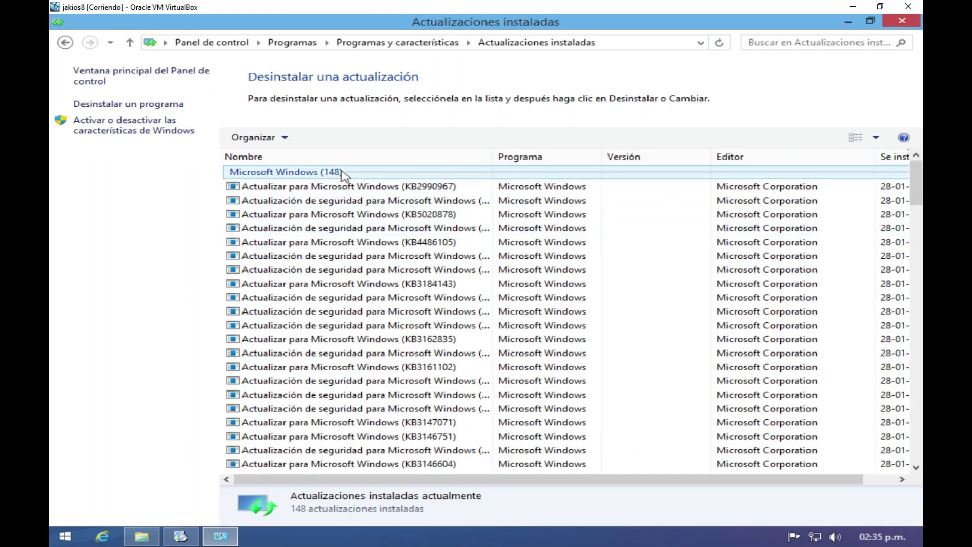
{"action": "scroll", "coordinate": [435, 262], "scroll_direction": "down", "scroll_amount": 7}
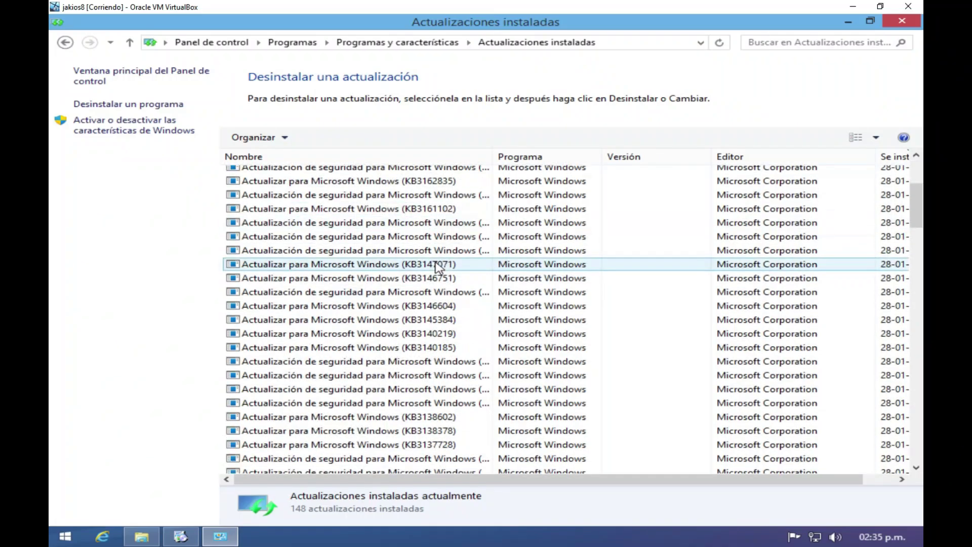
{"action": "scroll", "coordinate": [438, 266], "scroll_direction": "down", "scroll_amount": 8}
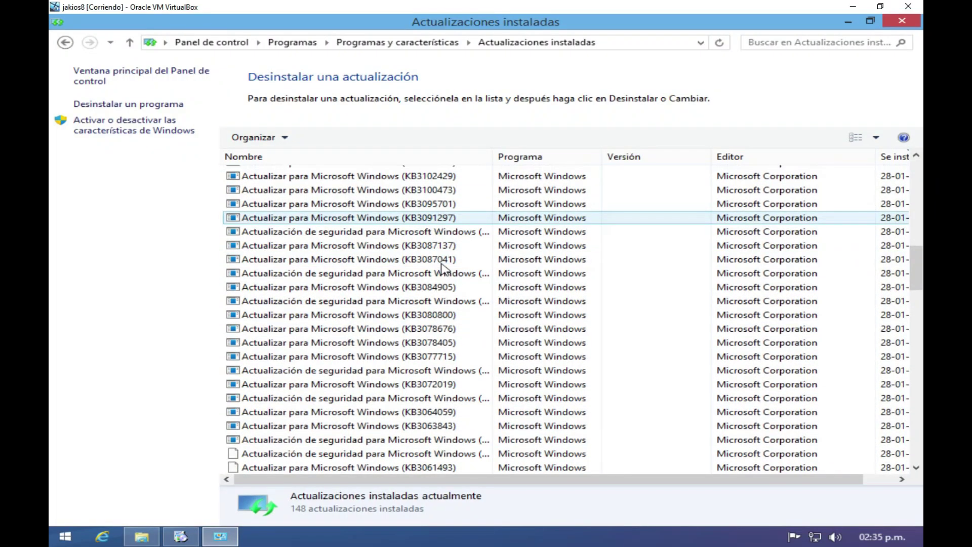
{"action": "scroll", "coordinate": [442, 268], "scroll_direction": "down", "scroll_amount": 20}
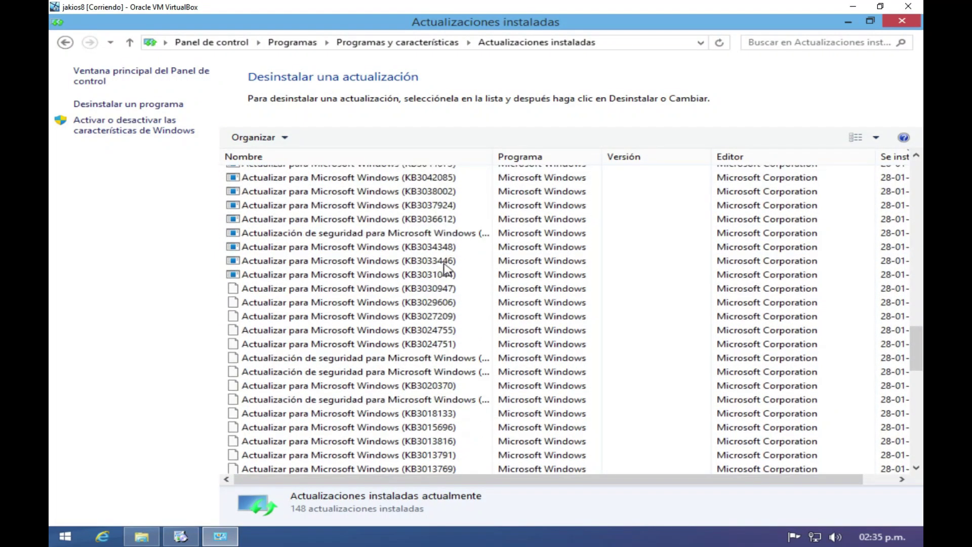
{"action": "scroll", "coordinate": [445, 268], "scroll_direction": "down", "scroll_amount": 6}
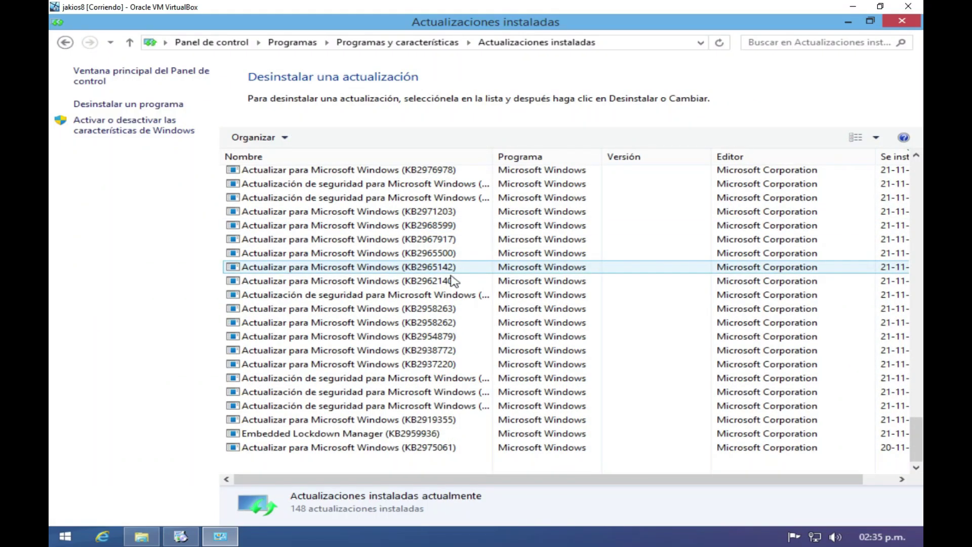
{"action": "left_click", "coordinate": [900, 23]}
{"action": "left_click", "coordinate": [815, 80]}
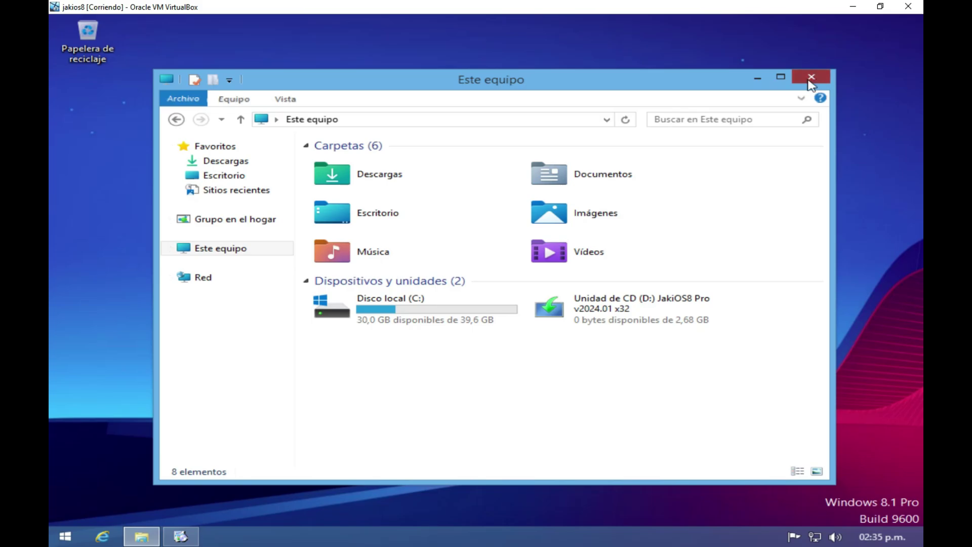
- Create a new text document on the desktop with its default name, open it in Notepad and maximize the window
{"action": "left_click_drag", "start_coordinate": [299, 237], "coordinate": [410, 322]}
{"action": "right_click", "coordinate": [250, 243]}
{"action": "mouse_move", "coordinate": [373, 353]}
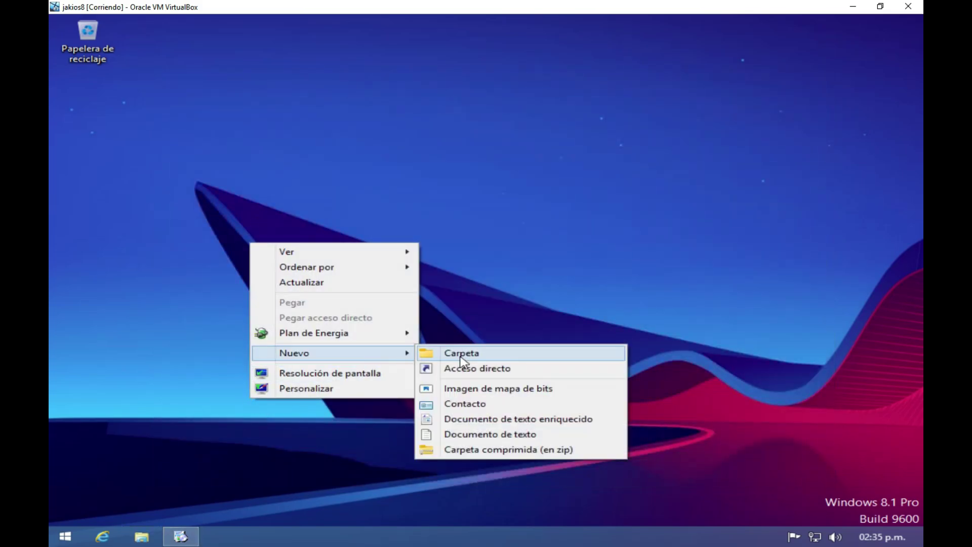
{"action": "left_click", "coordinate": [470, 435]}
{"action": "key", "text": "Return"}
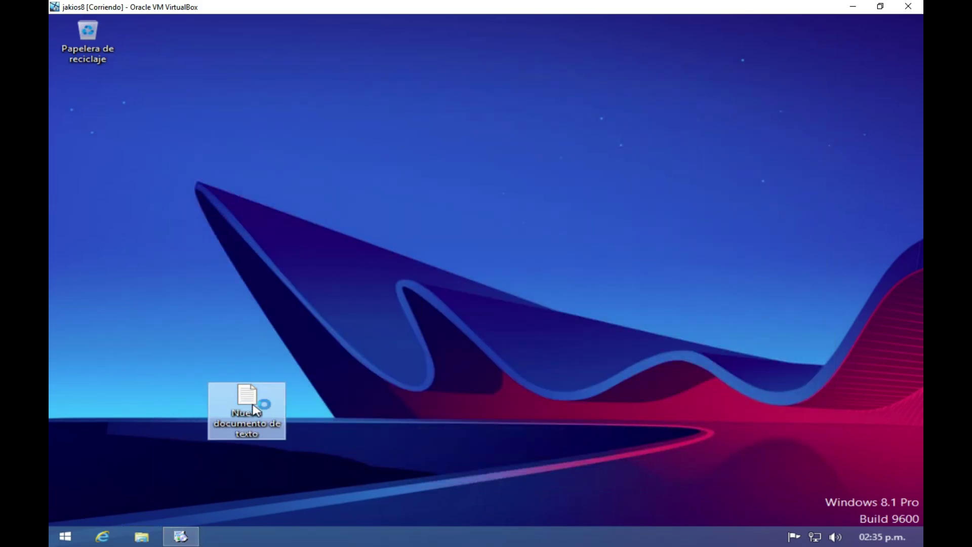
{"action": "double_click", "coordinate": [254, 409]}
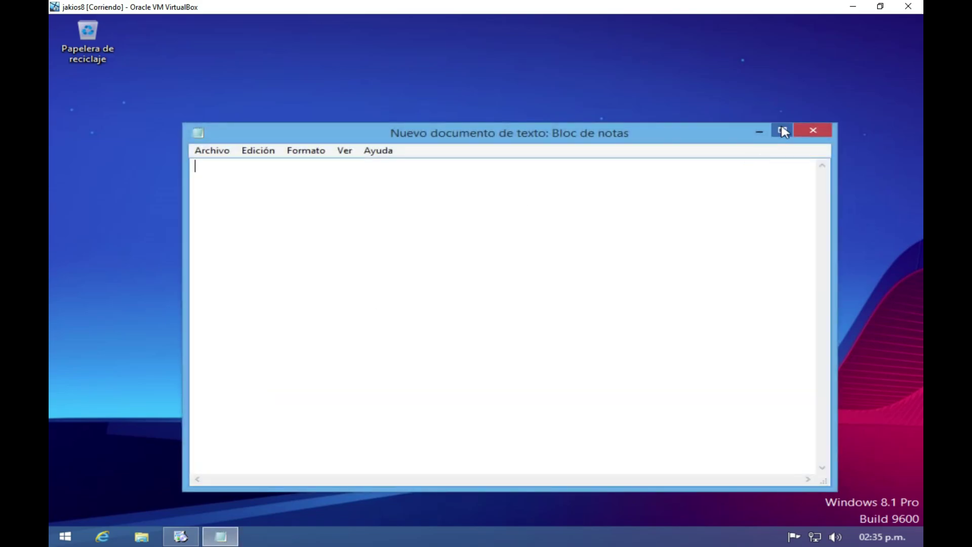
{"action": "left_click", "coordinate": [782, 130]}
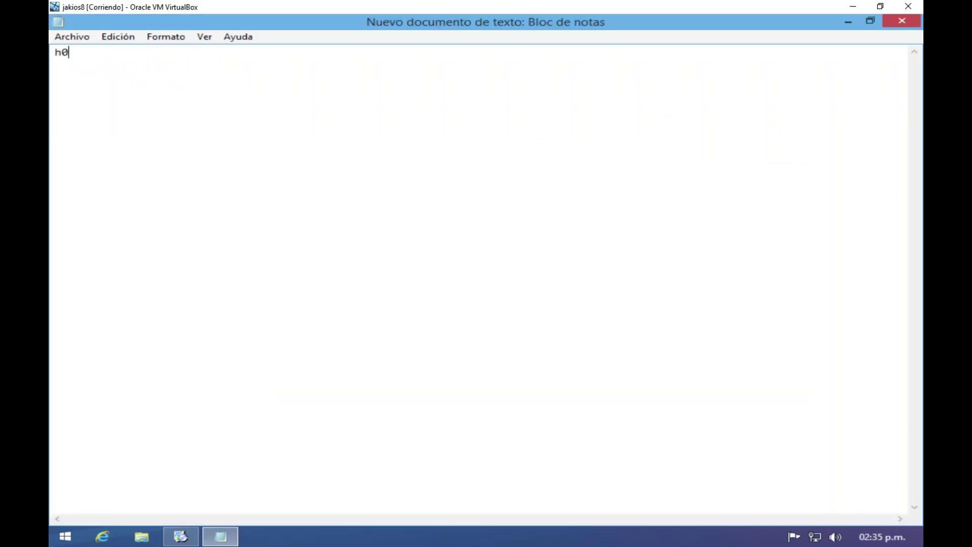
- Write "hola amigos de youtube, hoy les traigo el review de JakiOS8, esta version esta actualizada, optimizada, personalizada" in the document
{"action": "type", "text": "amigos de youtube"}
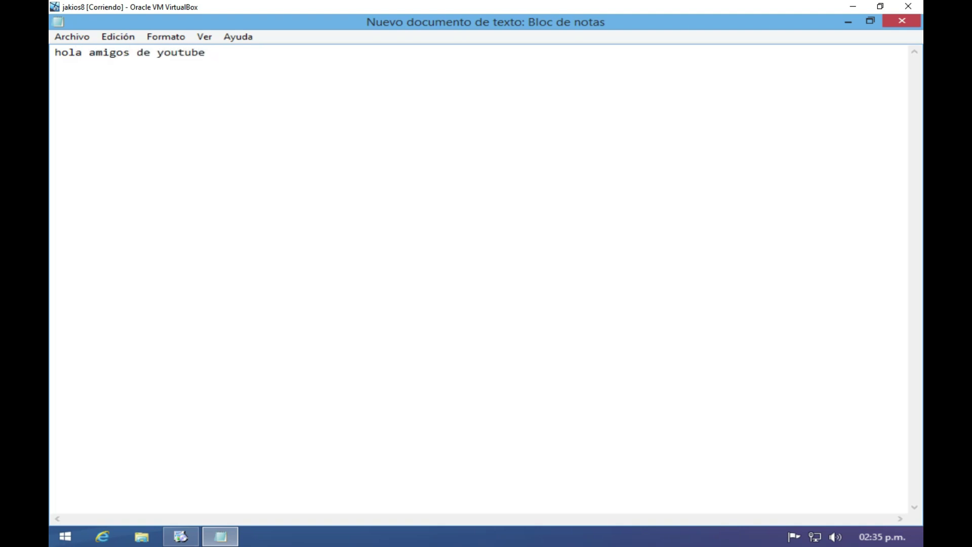
{"action": "type", "text": ", hoy les traigo el nuevo"}
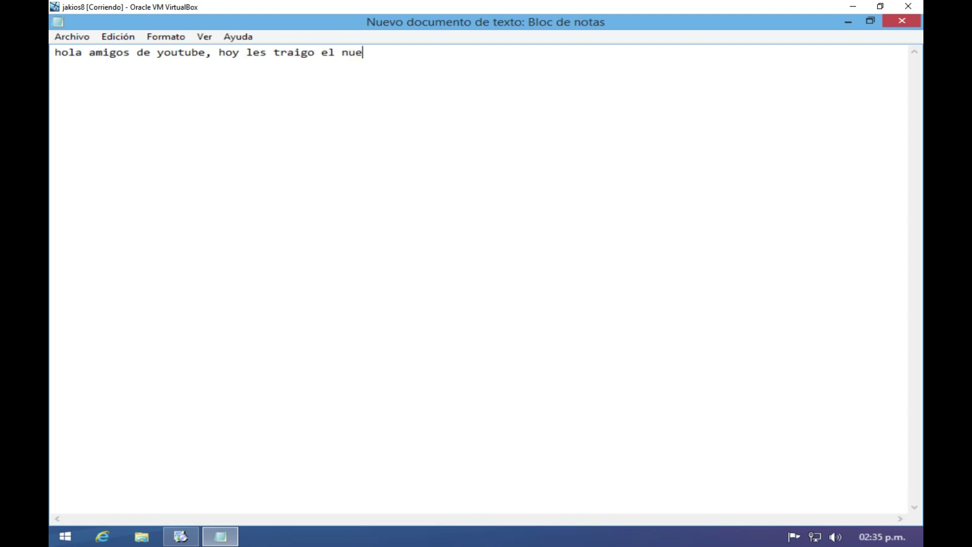
{"action": "key", "text": "BackSpace"}
{"action": "key", "text": "BackSpace"}
{"action": "key", "text": "BackSpace"}
{"action": "key", "text": "BackSpace"}
{"action": "type", "text": "review de Jaki"}
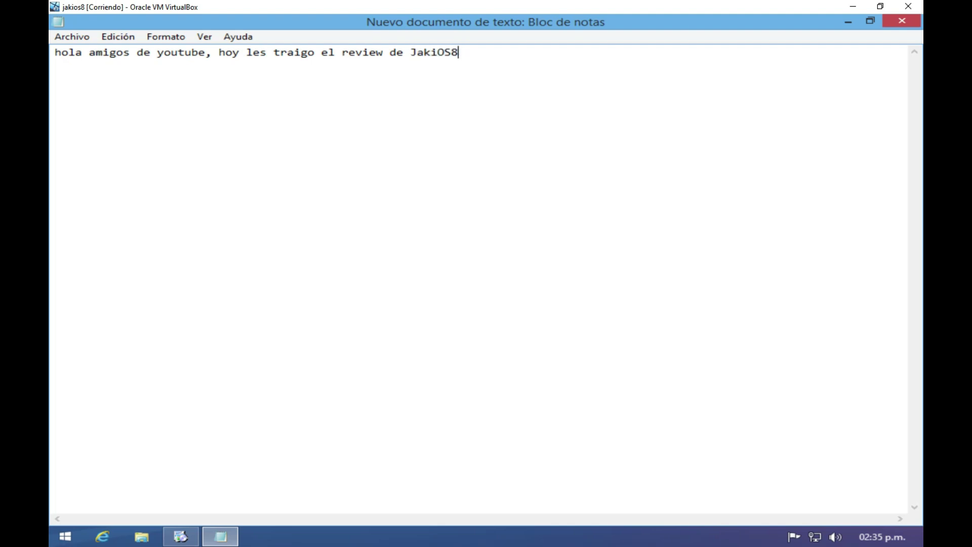
{"action": "type", "text": "OS8, esta vetrs"}
{"action": "type", "text": "sion esta a"}
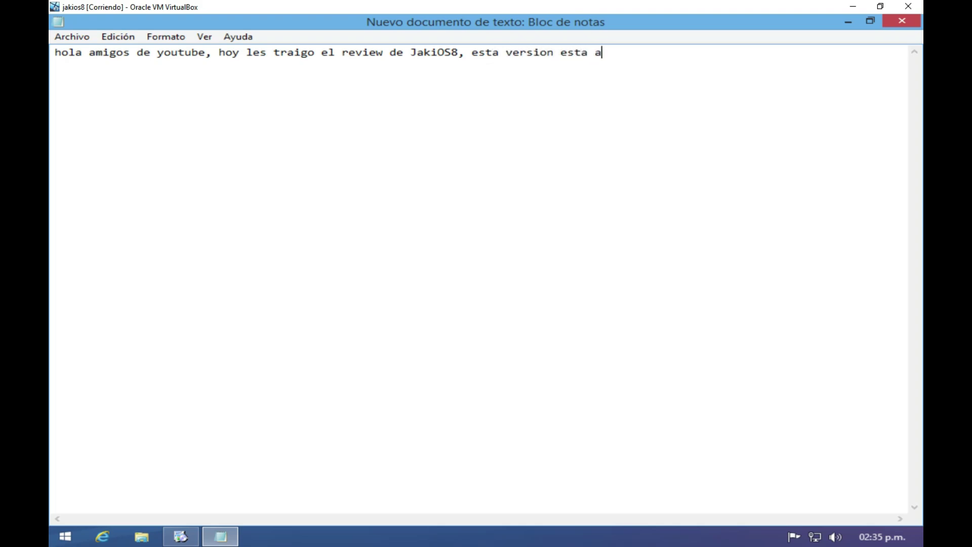
{"action": "type", "text": "ctualizada, optimizada"}
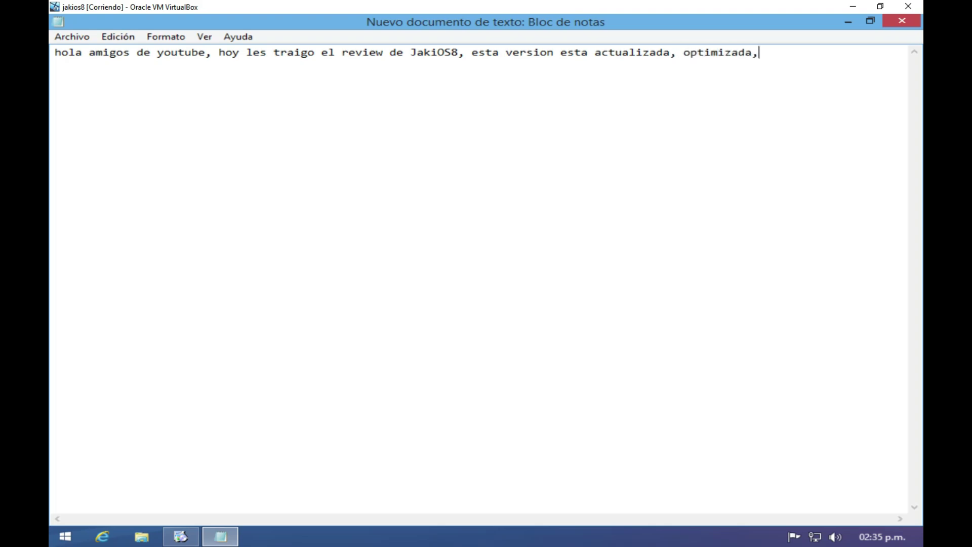
{"action": "type", "text": ", personalizada"}
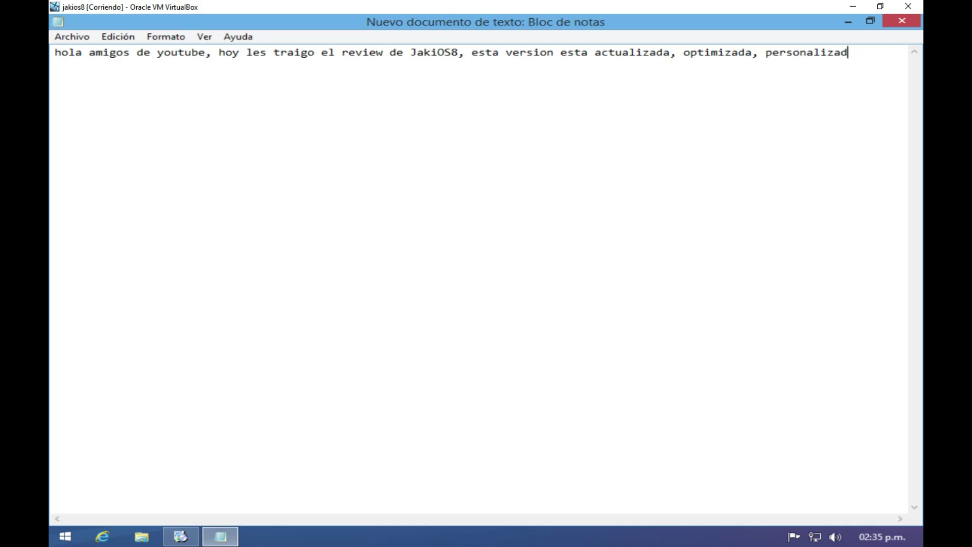
- Replace the greeting text with "tambien trae los iconos de windows 11"
{"action": "left_click_drag", "start_coordinate": [872, 73], "coordinate": [51, 74]}
{"action": "key", "text": "Delete"}
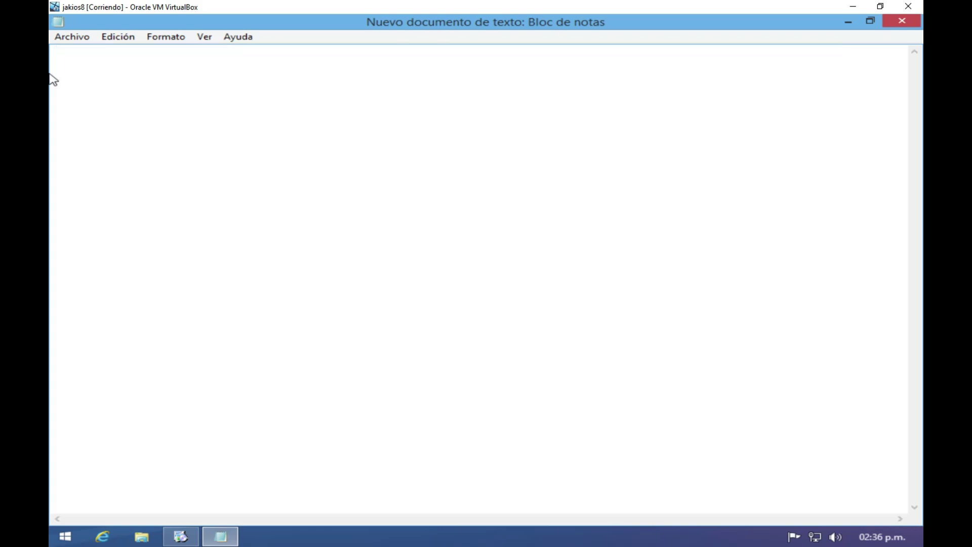
{"action": "type", "text": "tambien trae los iconos de windows 11"}
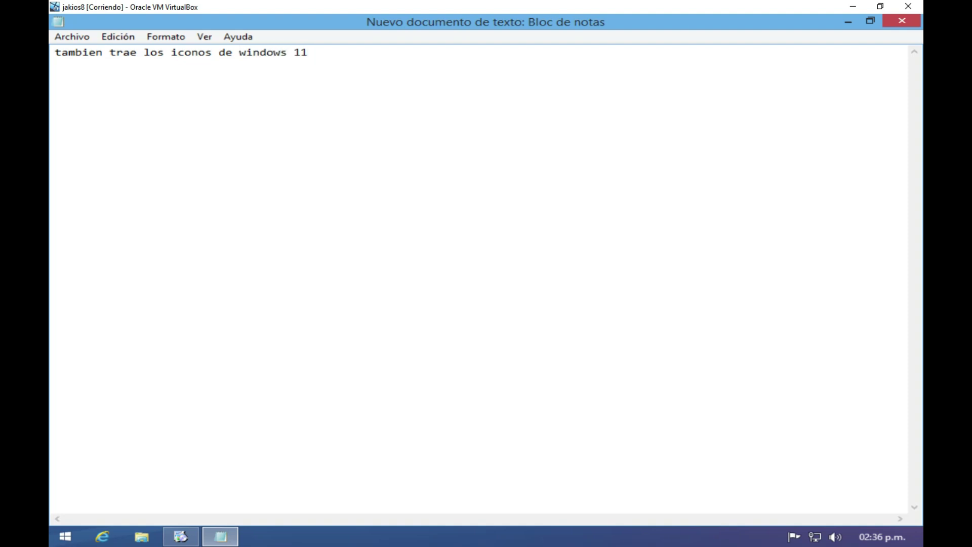
- Erase the line about the icons and write "tiene casi todas las actualizaciones instaladas internamente, y pueden instalar" instead
{"action": "key", "text": "BackSpace"}
{"action": "key", "text": "BackSpace"}
{"action": "key", "text": "BackSpace"}
{"action": "key", "text": "BackSpace"}
{"action": "key", "text": "BackSpace"}
{"action": "key", "text": "BackSpace"}
{"action": "key", "text": "BackSpace"}
{"action": "key", "text": "BackSpace"}
{"action": "key", "text": "BackSpace"}
{"action": "key", "text": "BackSpace"}
{"action": "key", "text": "BackSpace"}
{"action": "key", "text": "BackSpace"}
{"action": "key", "text": "BackSpace"}
{"action": "key", "text": "BackSpace"}
{"action": "key", "text": "BackSpace"}
{"action": "key", "text": "BackSpace"}
{"action": "key", "text": "BackSpace"}
{"action": "key", "text": "BackSpace"}
{"action": "key", "text": "BackSpace"}
{"action": "key", "text": "BackSpace"}
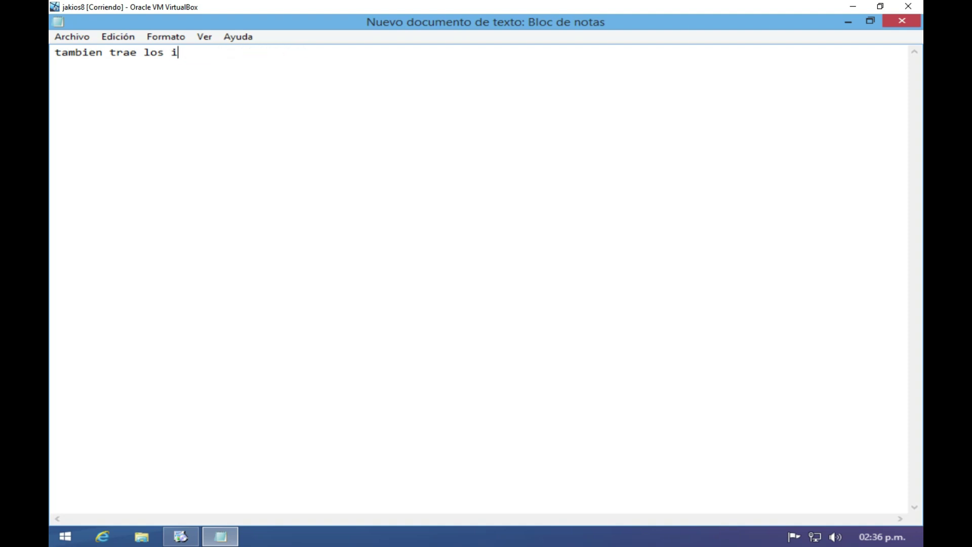
{"action": "type", "text": "t"}
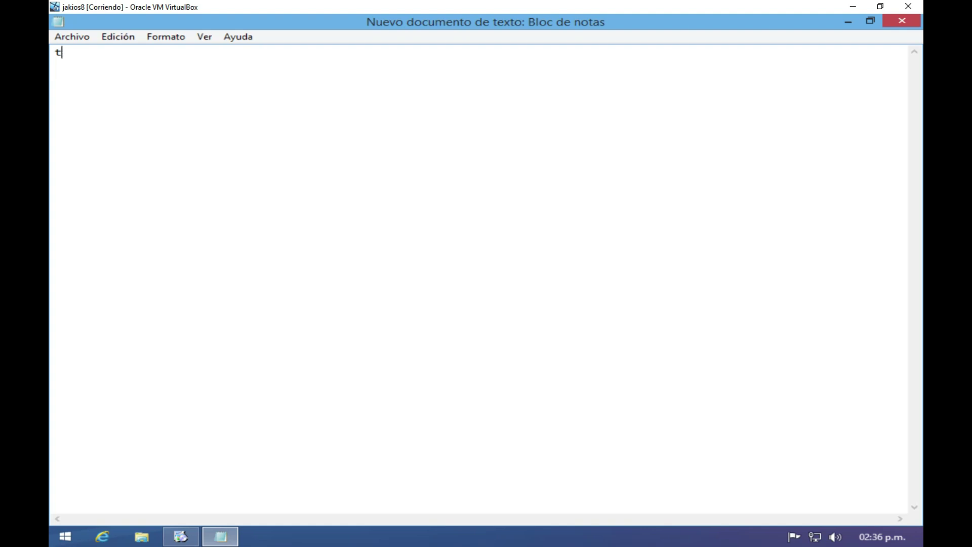
{"action": "type", "text": "iene mcasi todas las actua"}
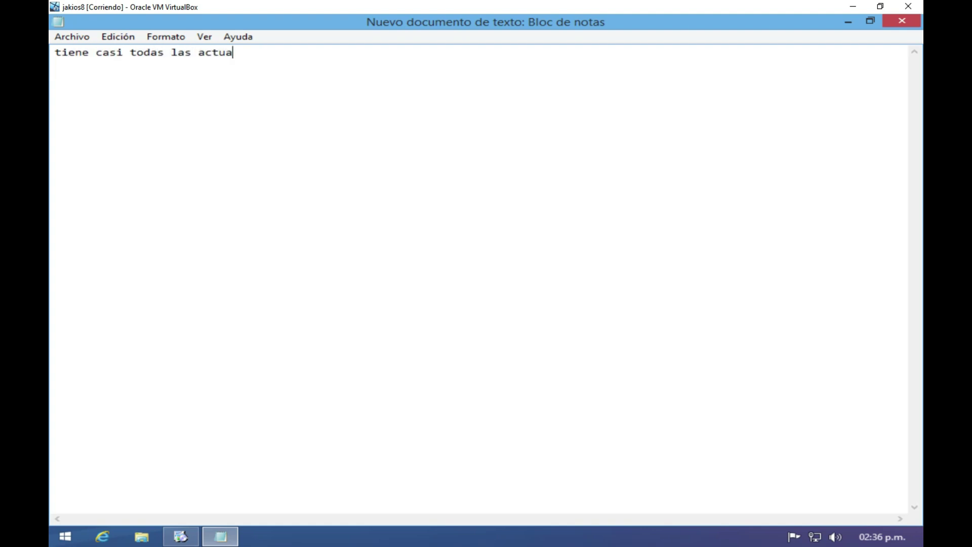
{"action": "type", "text": "lizaciones instaladas i"}
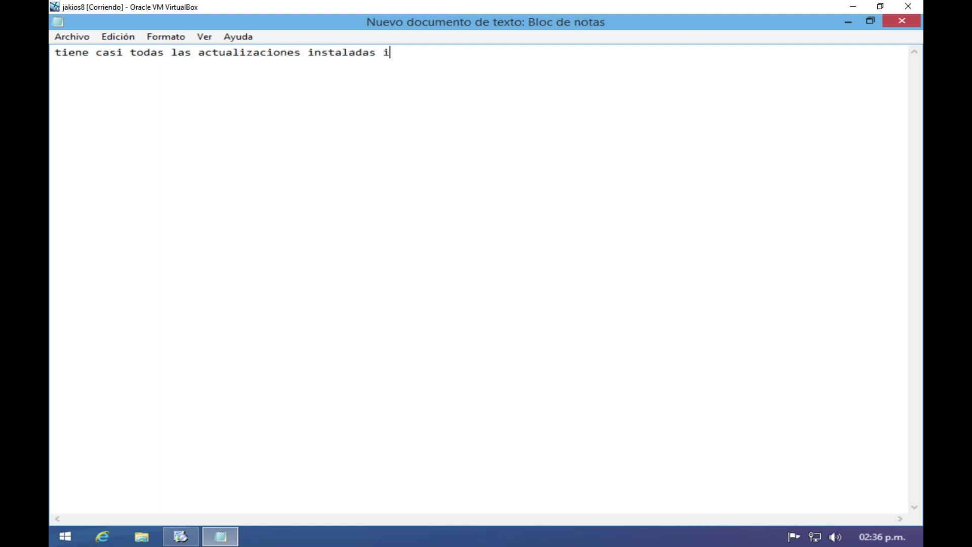
{"action": "type", "text": "nternamente, y pu"}
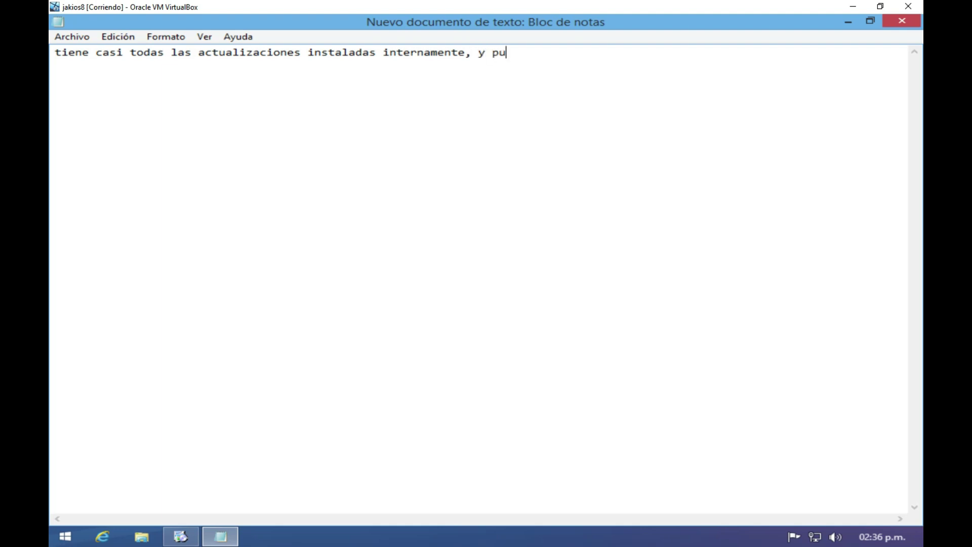
{"action": "type", "text": "eden instalar "}
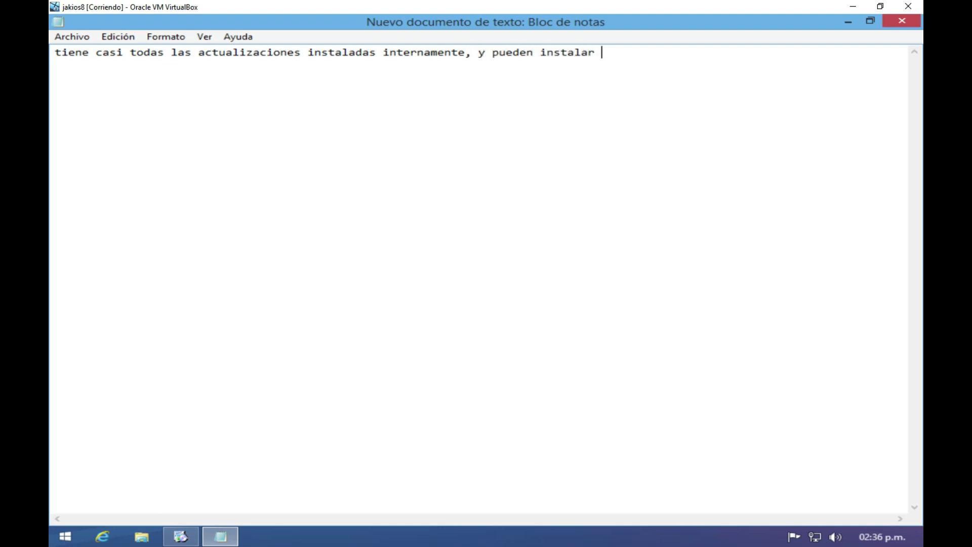
- Continue the sentence with "cualquier tipo de programa, tendran una mayor" and start a second line with "compatibilidad"
{"action": "type", "text": "cualquier tiop"}
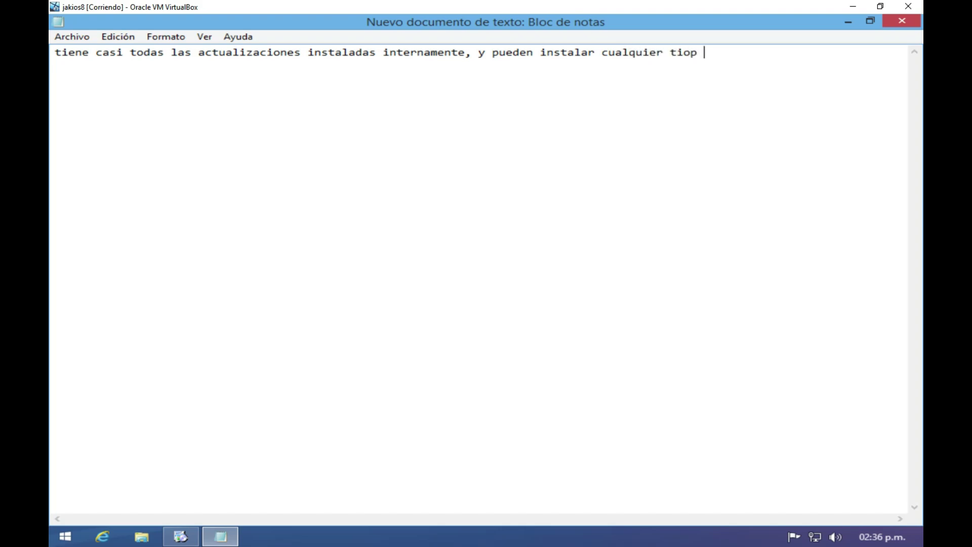
{"action": "key", "text": "BackSpace"}
{"action": "key", "text": "BackSpace"}
{"action": "key", "text": "BackSpace"}
{"action": "type", "text": "po de programa, ten"}
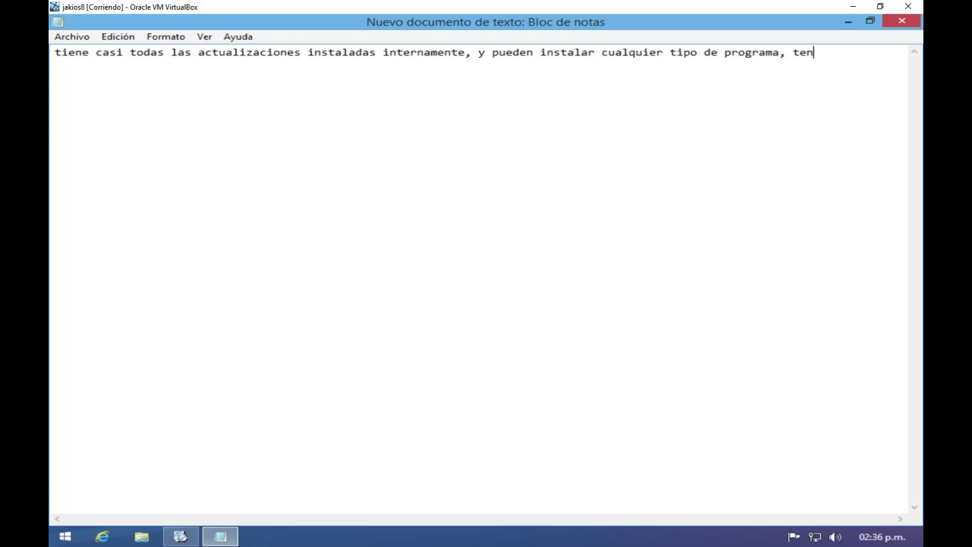
{"action": "type", "text": "dran una mayor "}
{"action": "type", "text": "co"}
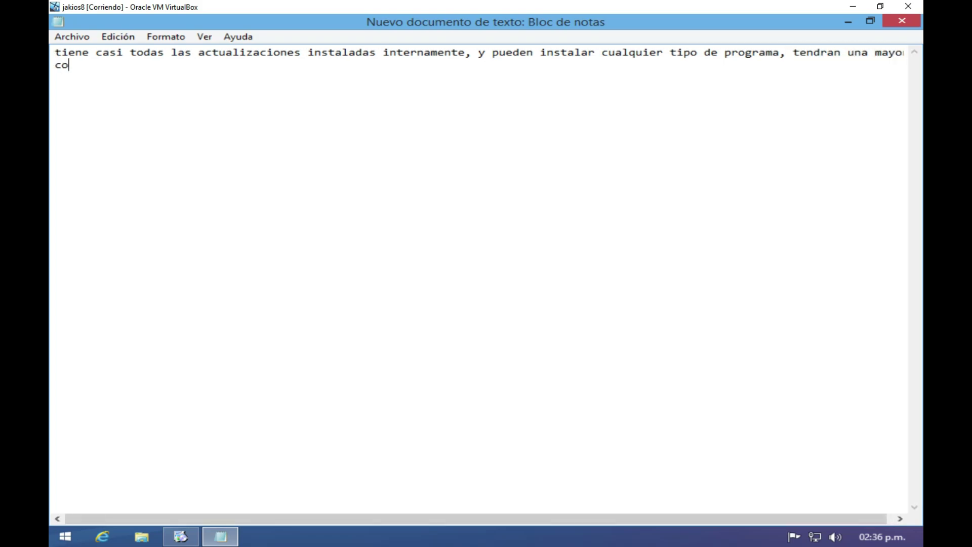
{"action": "type", "text": "mpatibilidad d"}
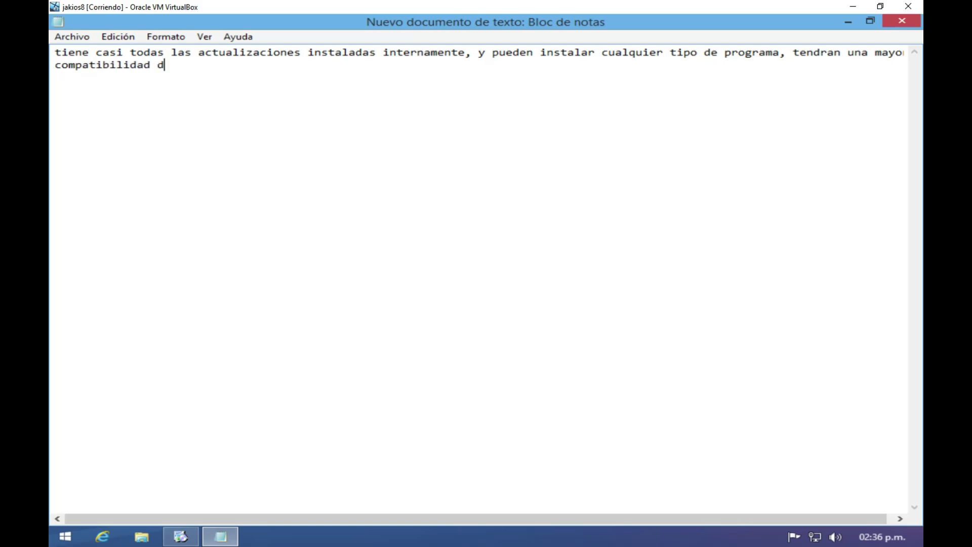
- Extend the second line with "de programas, simplemente espero que les guste el sistema que lo disfruten, sin mas que"
{"action": "type", "text": "e programas, simple"}
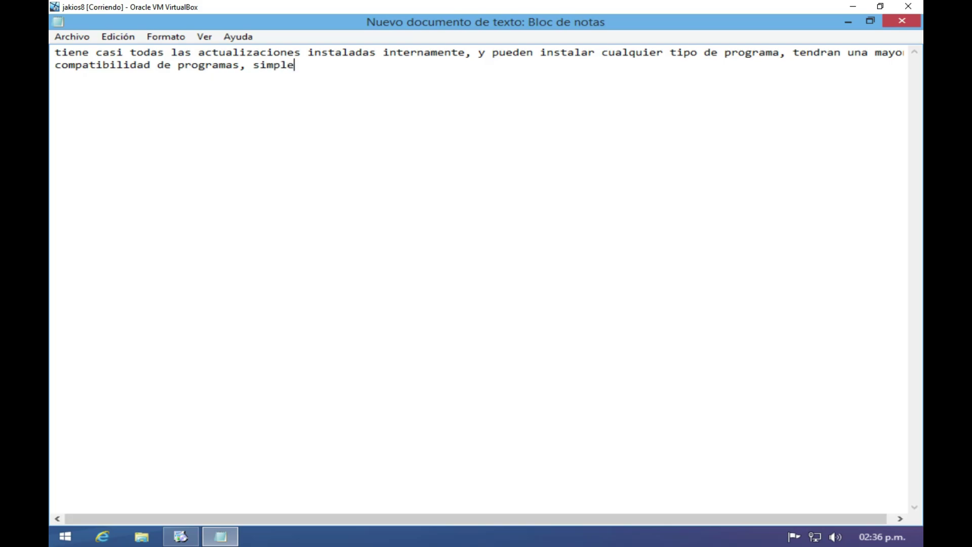
{"action": "type", "text": "mente espero que les guste el"}
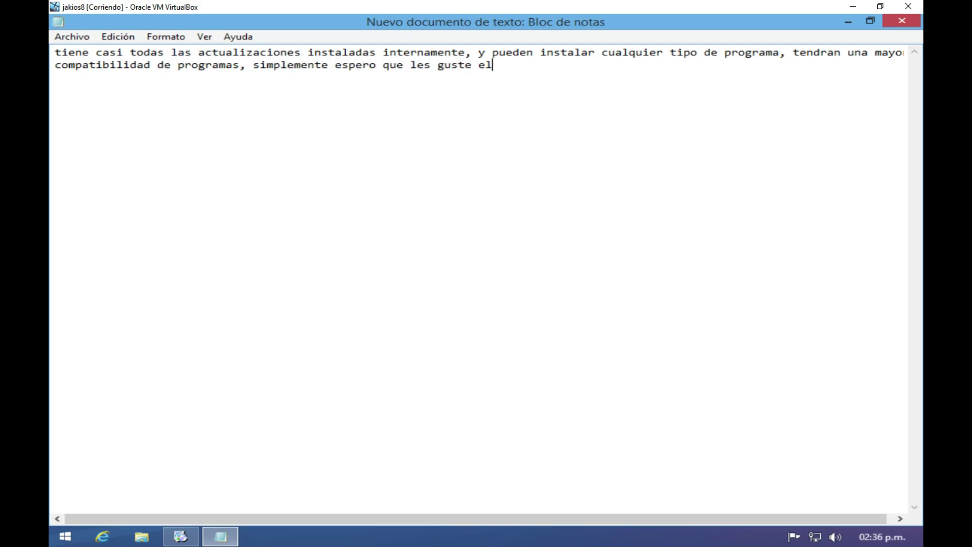
{"action": "type", "text": " sistema que lo disfruten"}
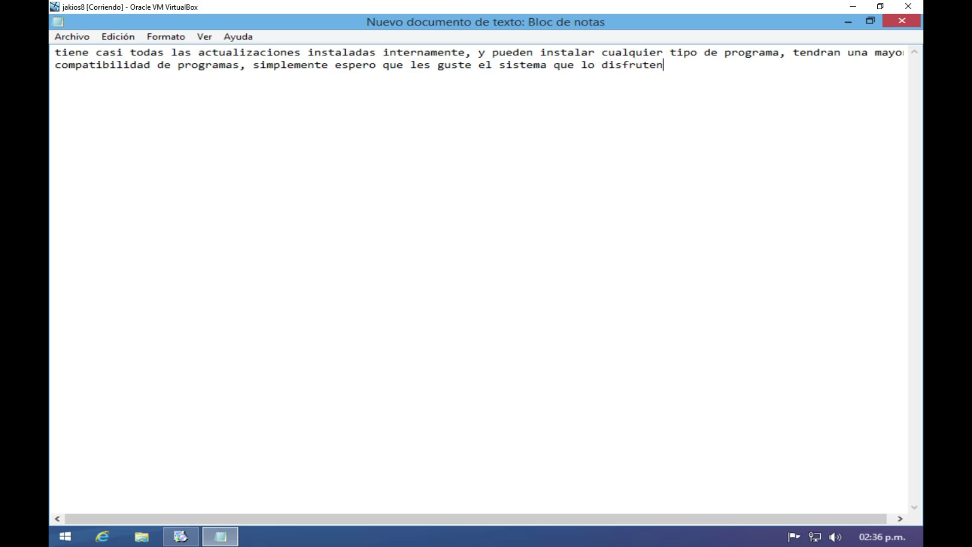
{"action": "type", "text": ", sin mas que habl"}
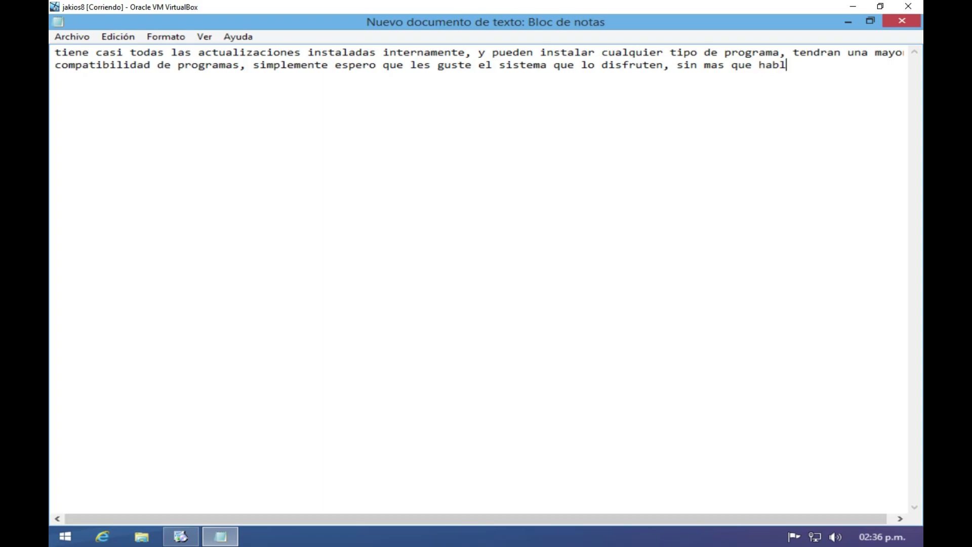
- Complete the line with "hablar" and add below it "vamos a seguir descargando e instalando programas y probando para que vean como funciona el sistema"
{"action": "type", "text": "ar vamos a segu"}
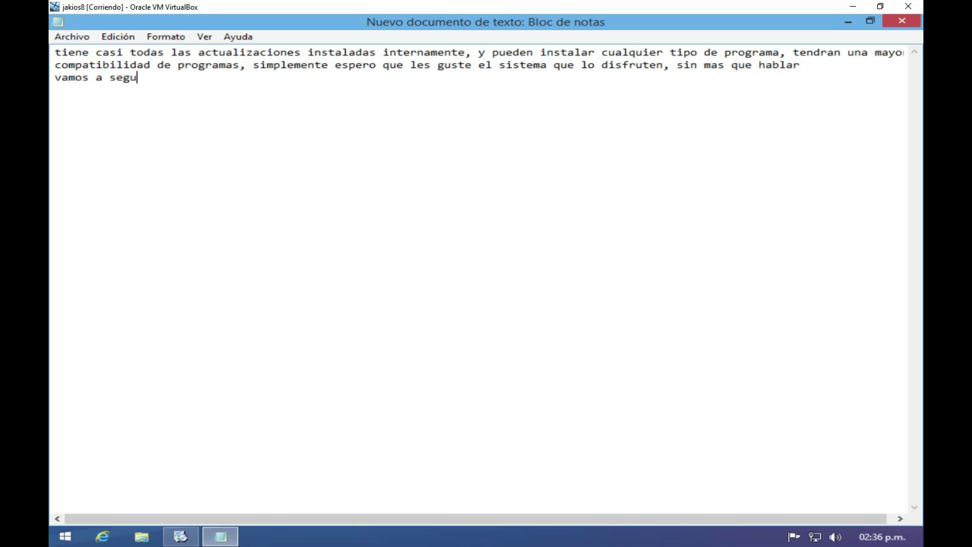
{"action": "type", "text": "ir descargarn"}
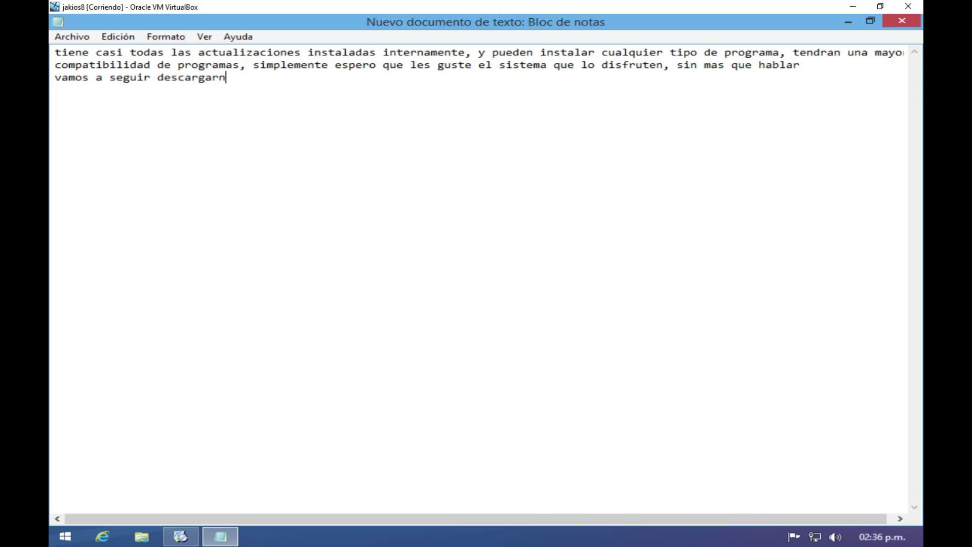
{"action": "key", "text": "BackSpace"}
{"action": "key", "text": "BackSpace"}
{"action": "type", "text": "ndo e instalan"}
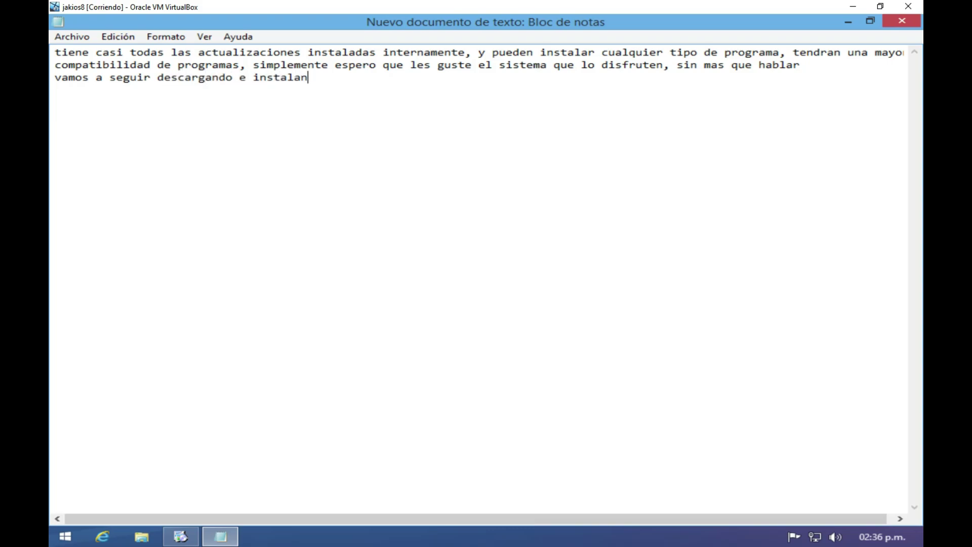
{"action": "type", "text": "do progr"}
{"action": "key", "text": "BackSpace"}
{"action": "type", "text": "gram"}
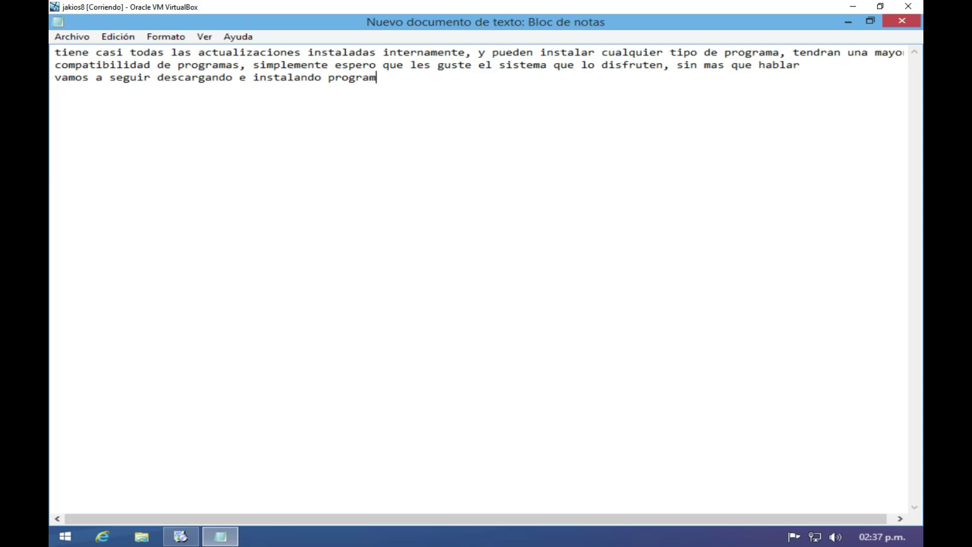
{"action": "type", "text": "as y probando para que v"}
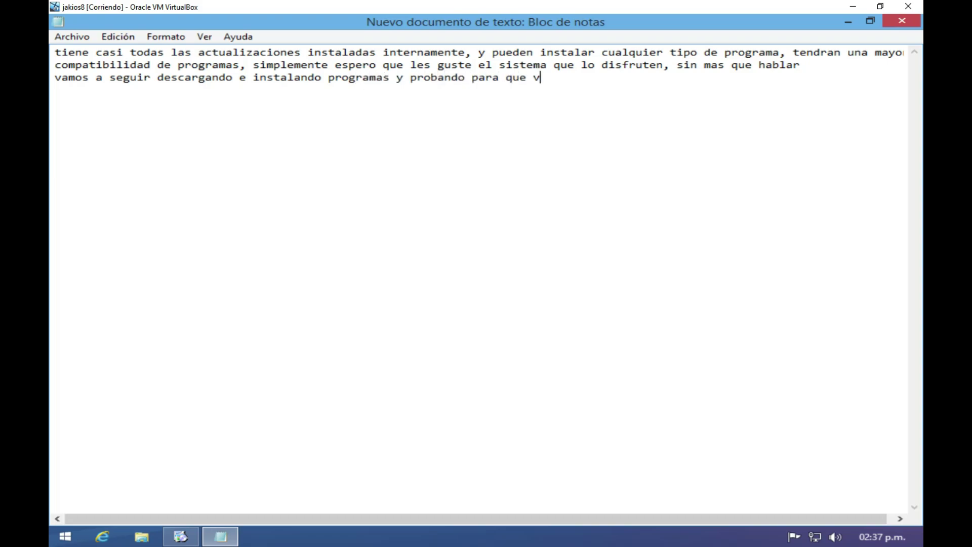
{"action": "type", "text": "ean como funciona el sistema"}
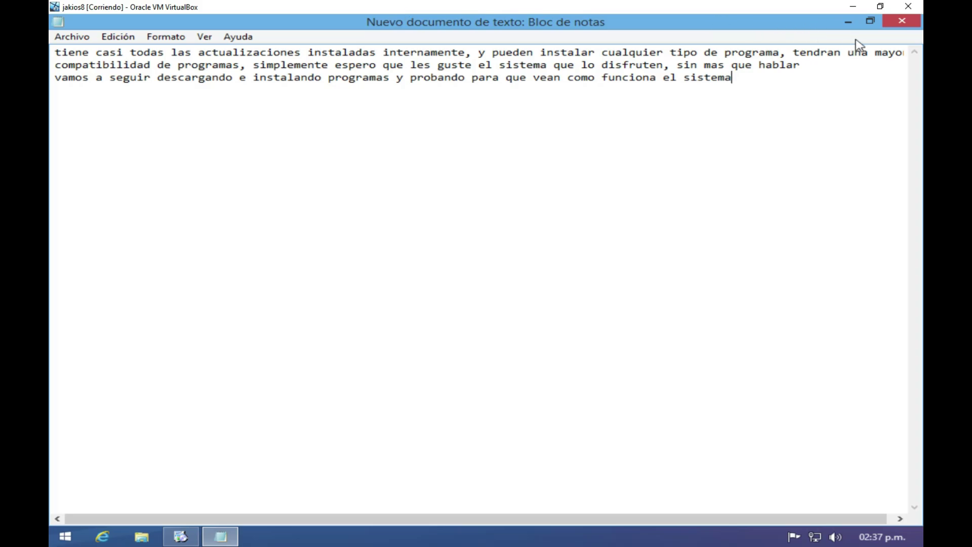
- Close the text document without saving its changes and move its icon up the desktop toward the Recycle Bin
{"action": "left_click", "coordinate": [880, 6]}
{"action": "left_click", "coordinate": [638, 106]}
{"action": "left_click", "coordinate": [904, 26]}
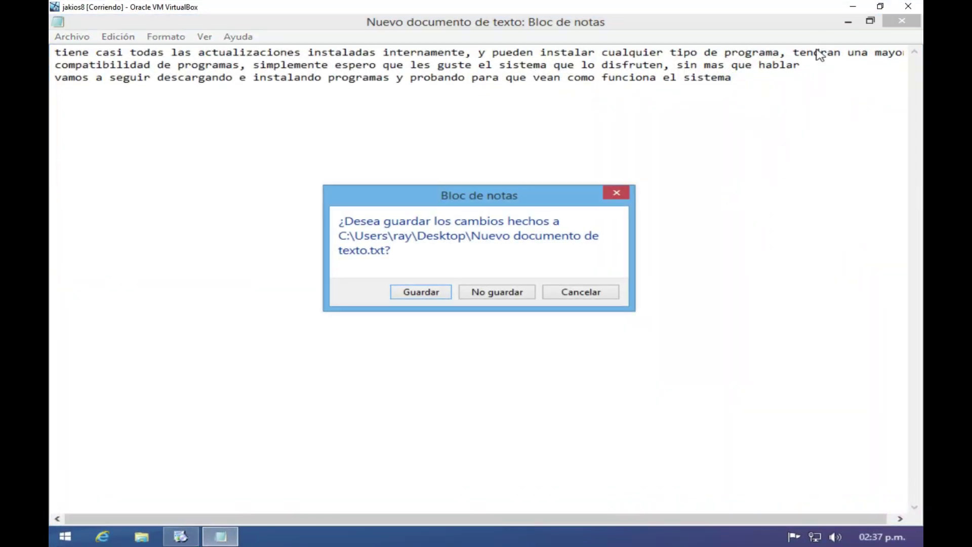
{"action": "left_click", "coordinate": [529, 291]}
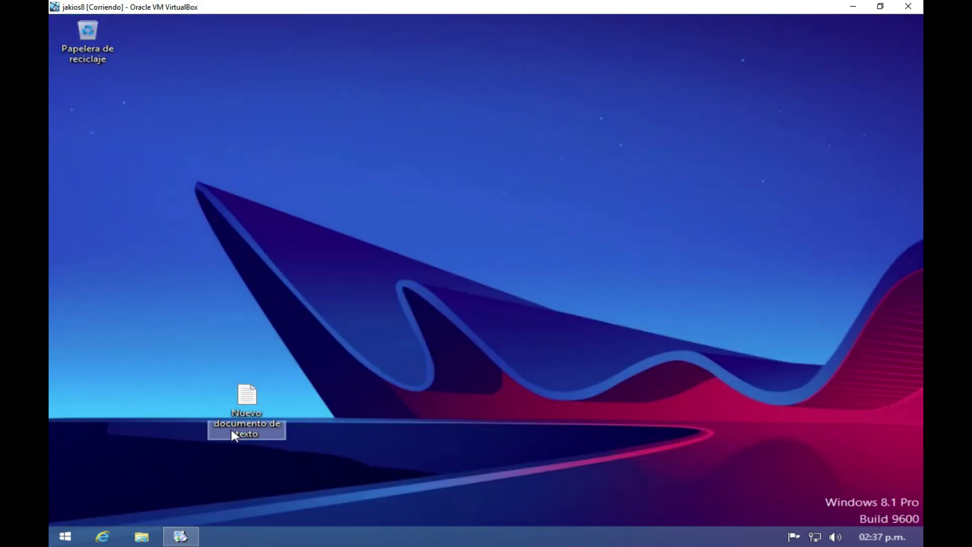
{"action": "left_click_drag", "start_coordinate": [238, 424], "coordinate": [141, 181]}
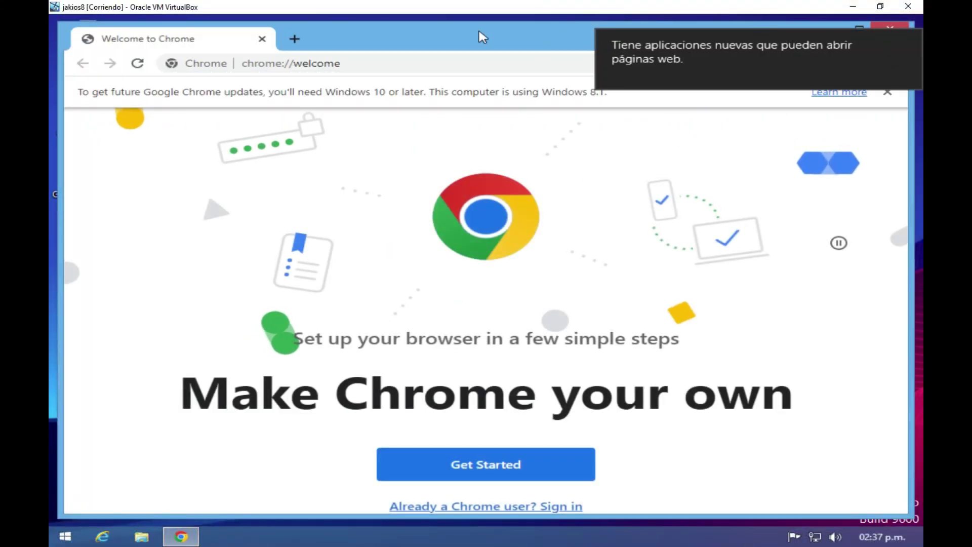
- Replace Chrome's welcome page with a new blank tab
{"action": "left_click", "coordinate": [295, 39]}
{"action": "left_click", "coordinate": [262, 39]}
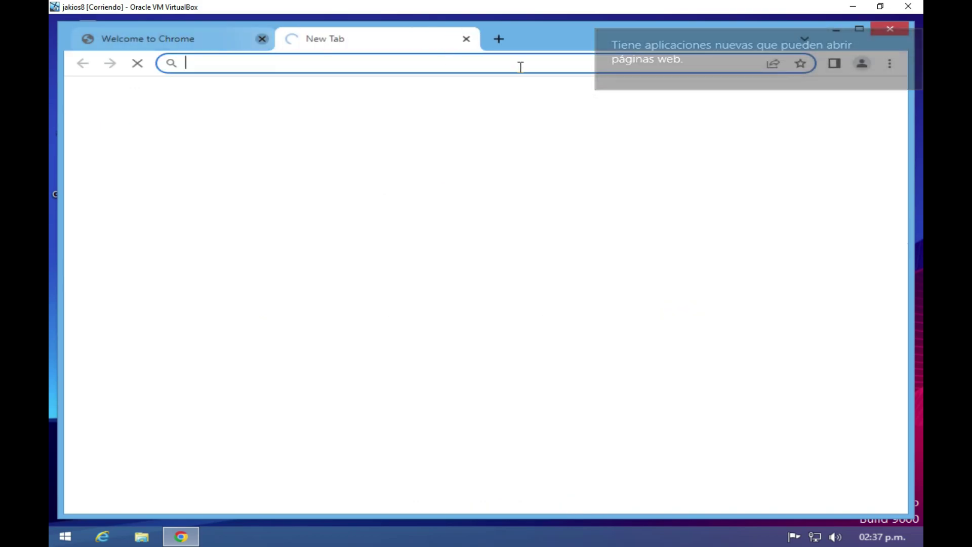
{"action": "left_click", "coordinate": [910, 39]}
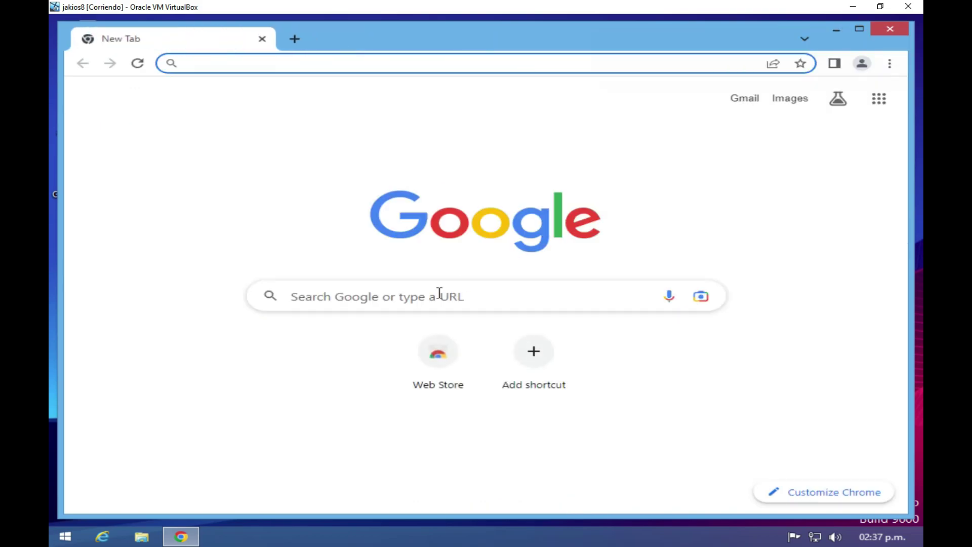
- Search Google for "you" and open the YouTube site from the results
{"action": "left_click", "coordinate": [436, 296]}
{"action": "type", "text": "sdsd"}
{"action": "key", "text": "BackSpace"}
{"action": "key", "text": "BackSpace"}
{"action": "key", "text": "BackSpace"}
{"action": "key", "text": "BackSpace"}
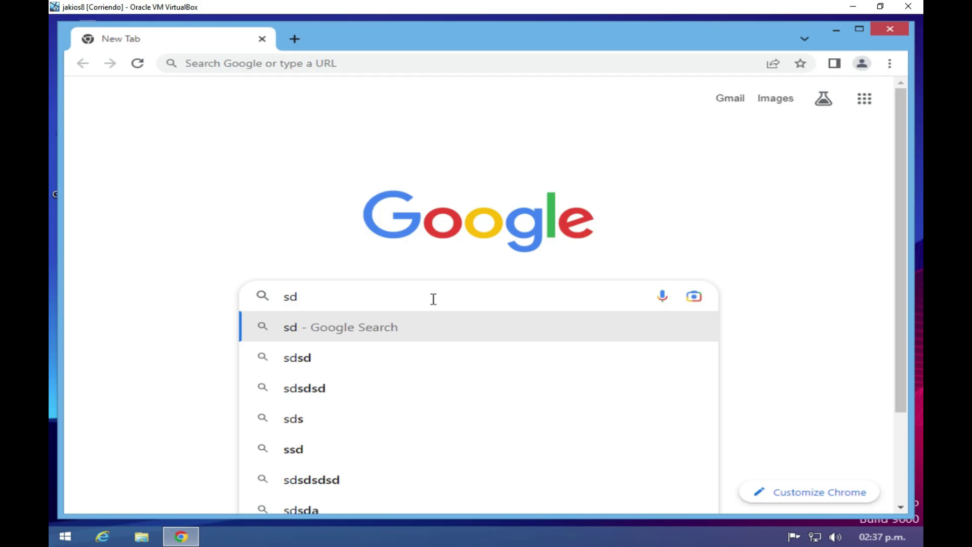
{"action": "type", "text": "you"}
{"action": "key", "text": "Return"}
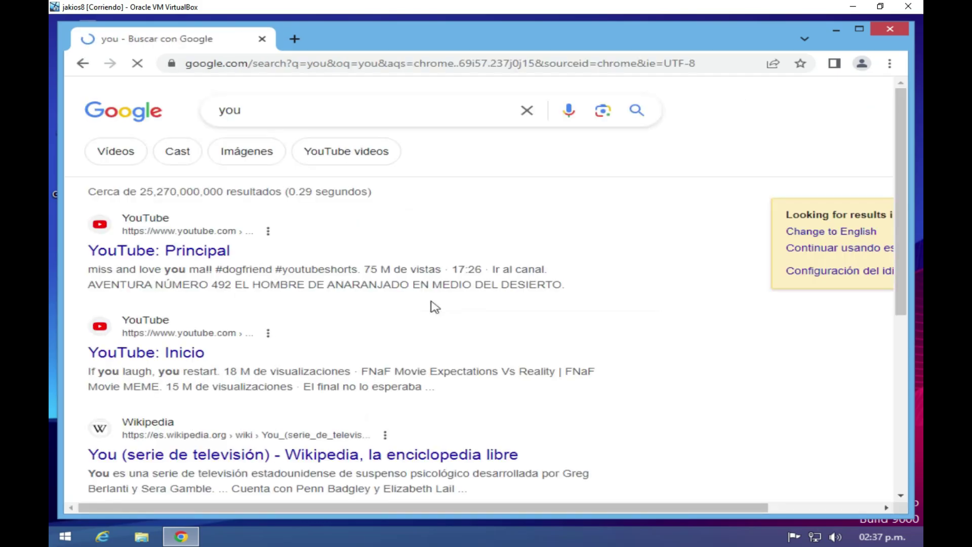
{"action": "left_click", "coordinate": [350, 229]}
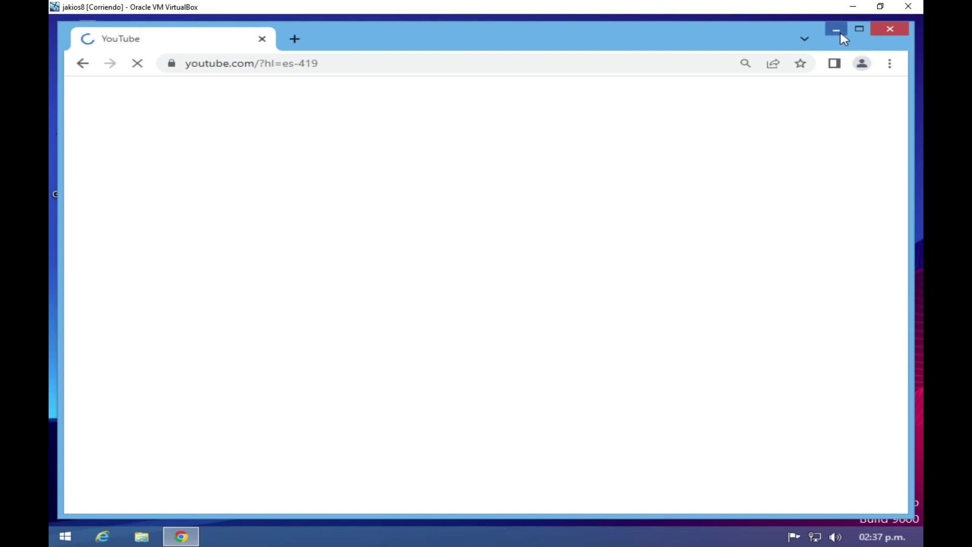
- Minimize Chrome, open the desktop's text document and write "como ves el sistema navega perfectamente"
{"action": "left_click", "coordinate": [836, 30]}
{"action": "right_click", "coordinate": [420, 335]}
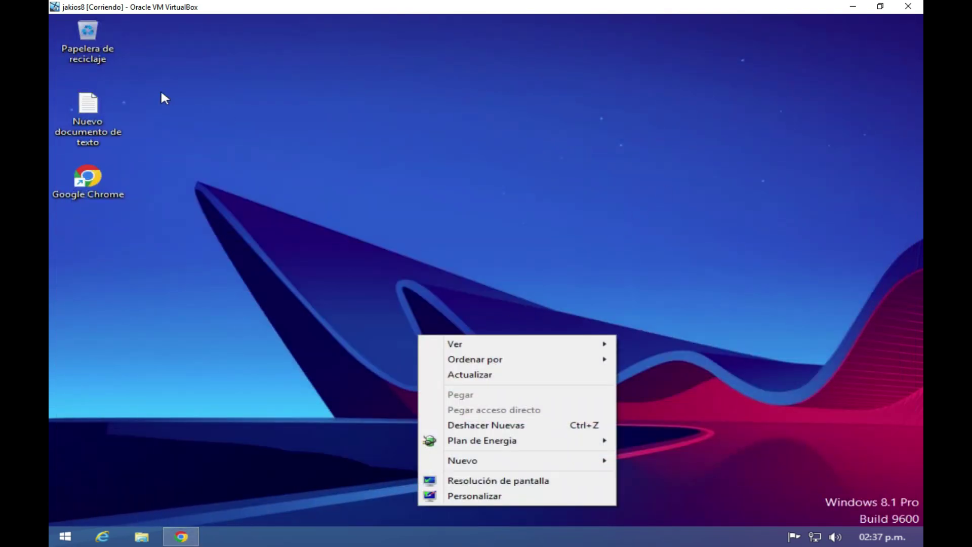
{"action": "left_click", "coordinate": [83, 135]}
{"action": "double_click", "coordinate": [83, 136]}
{"action": "type", "text": "como "}
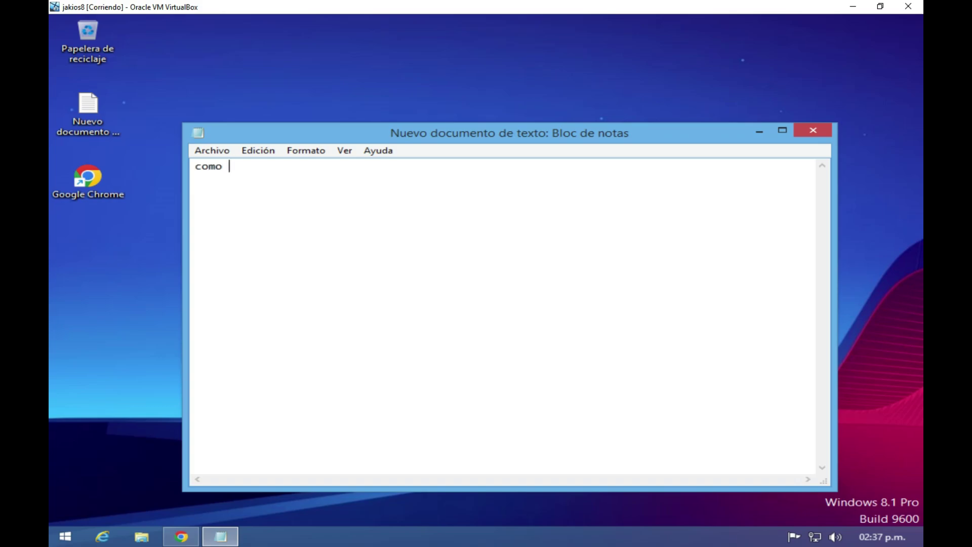
{"action": "type", "text": "ves el sistema navega perfe"}
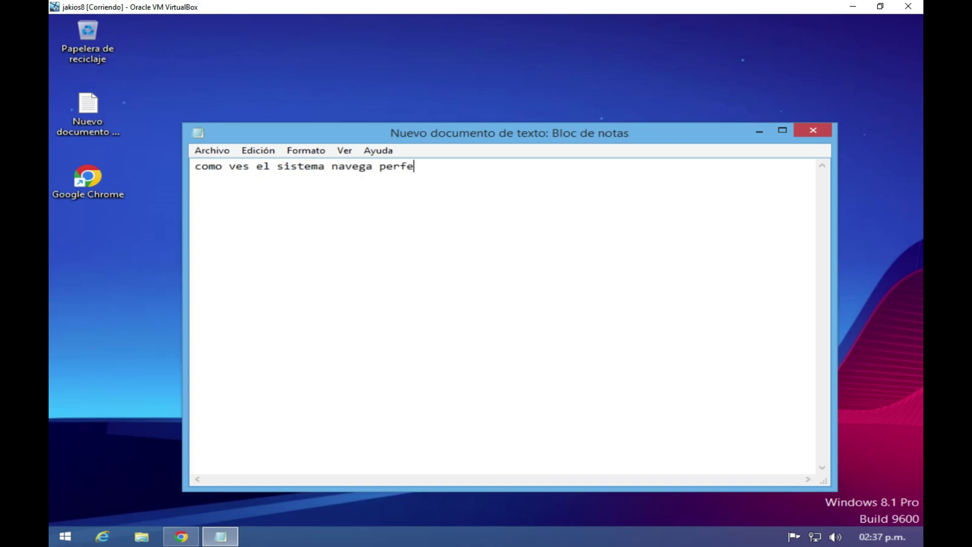
{"action": "type", "text": "ctamente"}
- Return to Chrome, replace the YouTube tab with a new one and search for "winrar+"
{"action": "left_click", "coordinate": [181, 536]}
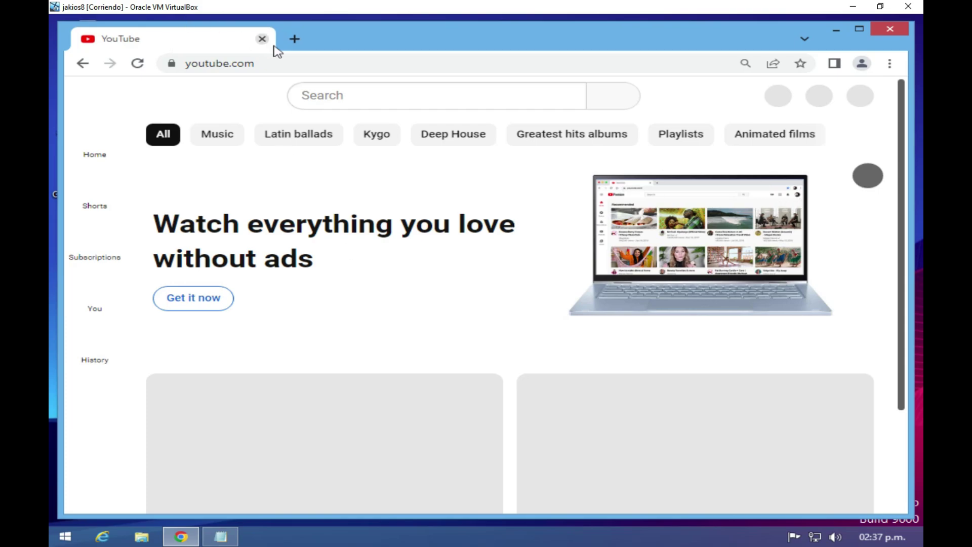
{"action": "left_click", "coordinate": [294, 40]}
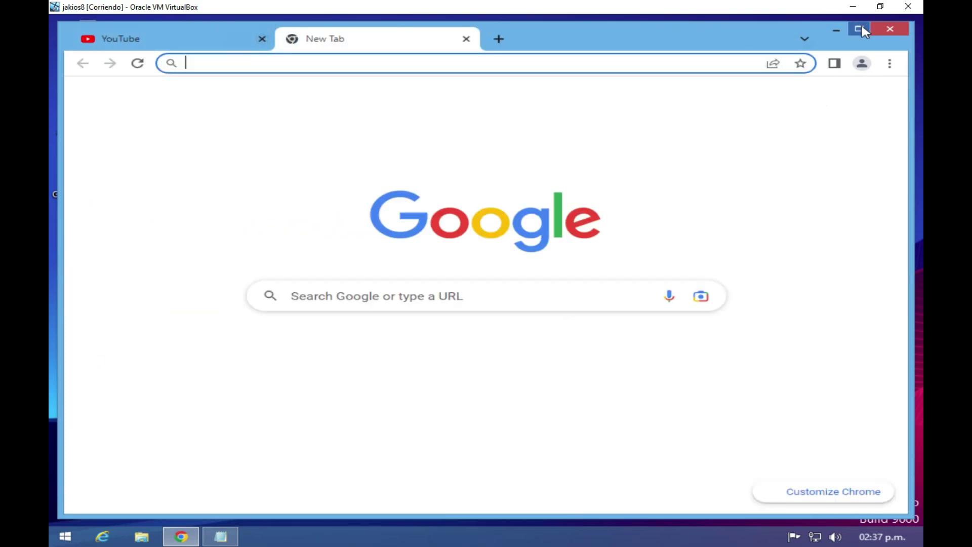
{"action": "left_click", "coordinate": [337, 58]}
{"action": "type", "text": "winrar+"}
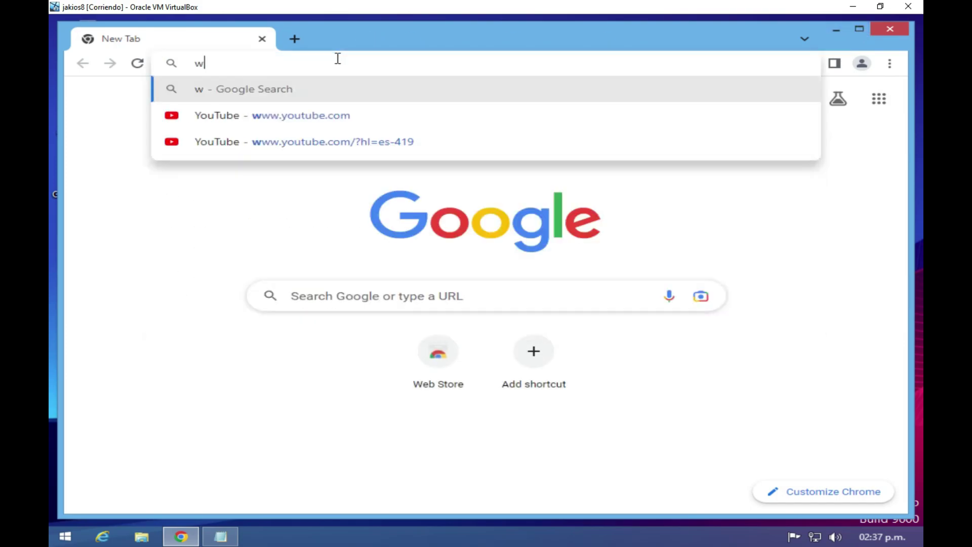
{"action": "key", "text": "Return"}
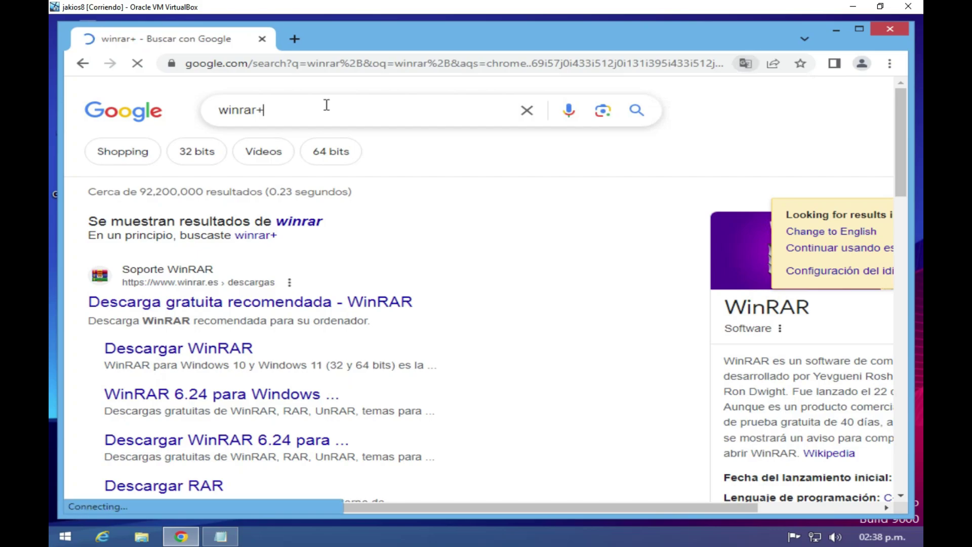
- Refine the search to "winrar x32" and download winrar-x32-624es.exe from the Spanish WinRAR 6.24 page, with the browser maximized
{"action": "key", "text": "BackSpace"}
{"action": "type", "text": "x32"}
{"action": "key", "text": "Return"}
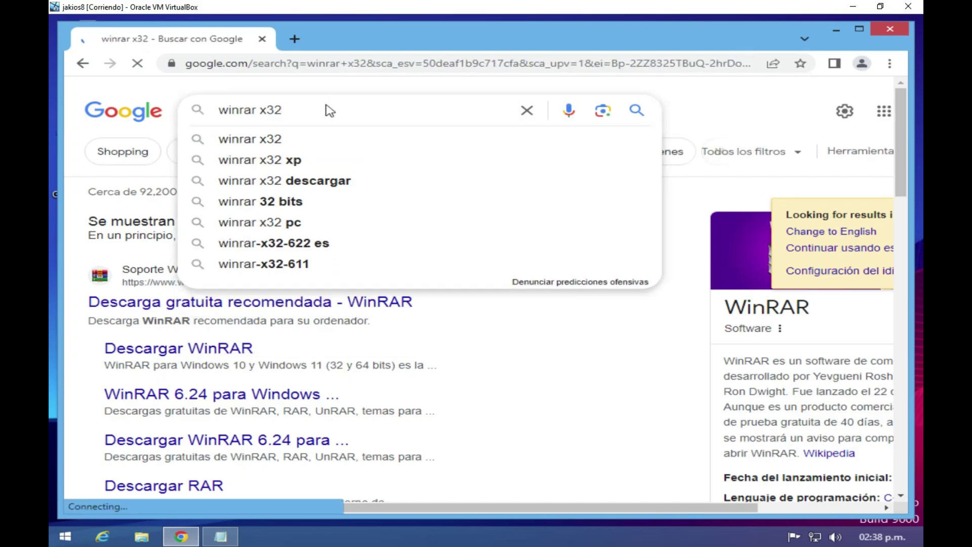
{"action": "scroll", "coordinate": [302, 233], "scroll_direction": "down", "scroll_amount": 1}
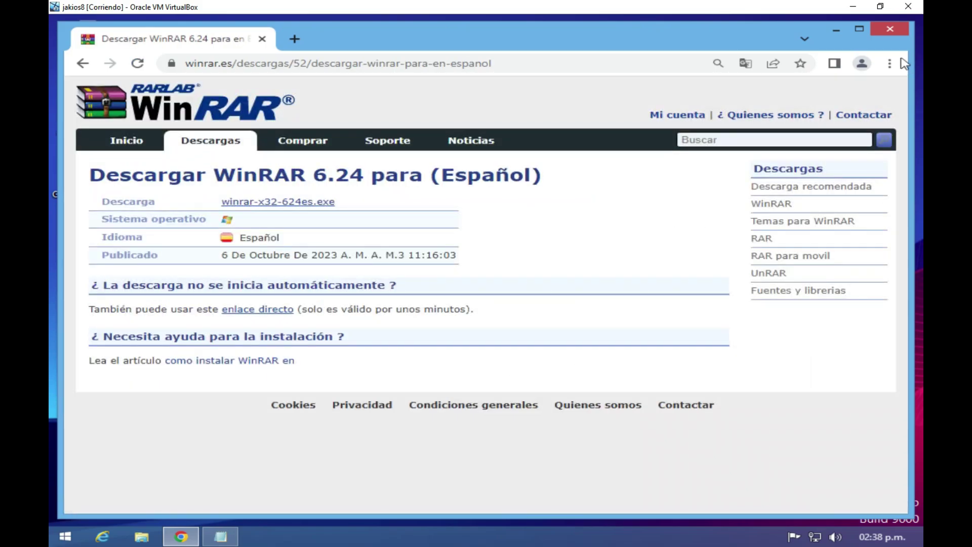
{"action": "left_click", "coordinate": [859, 29]}
{"action": "left_click", "coordinate": [277, 194]}
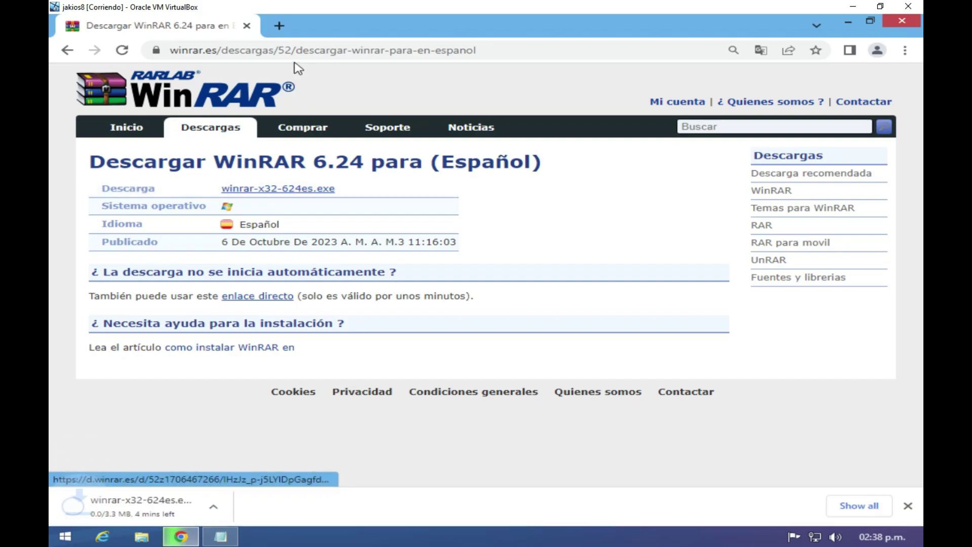
- Replace the WinRAR tab with a new one, search for "vlc media player" and open the official VideoLAN page
{"action": "left_click", "coordinate": [277, 26]}
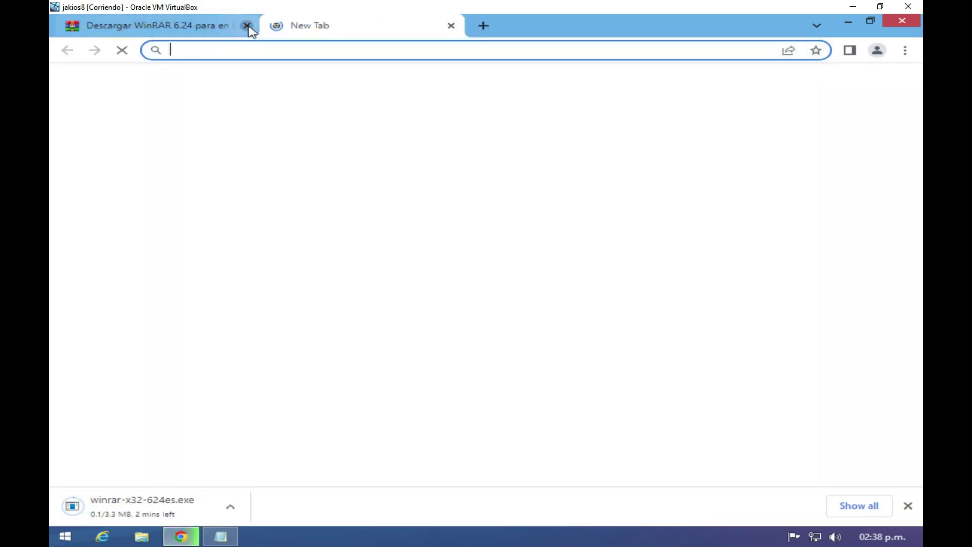
{"action": "left_click", "coordinate": [247, 27]}
{"action": "type", "text": "vlc media "}
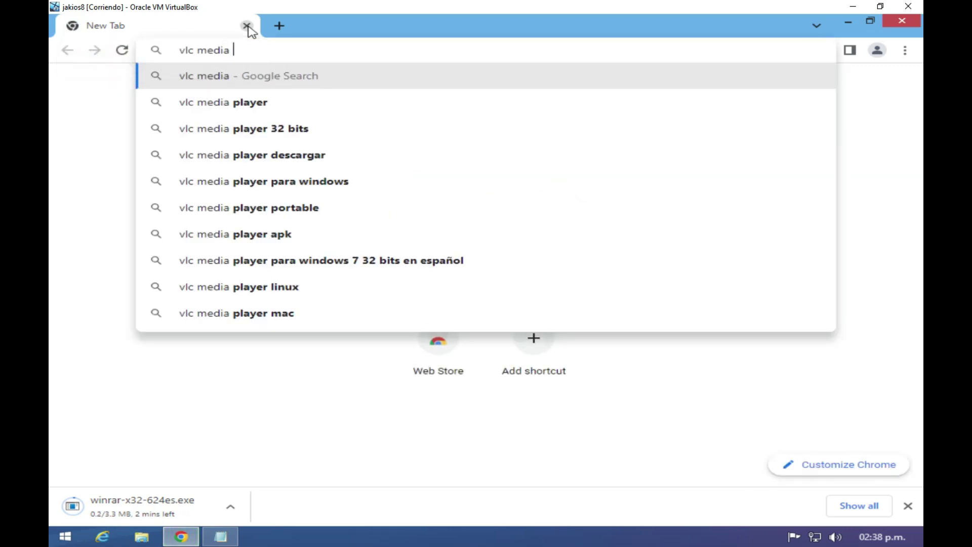
{"action": "type", "text": "player"}
{"action": "key", "text": "Return"}
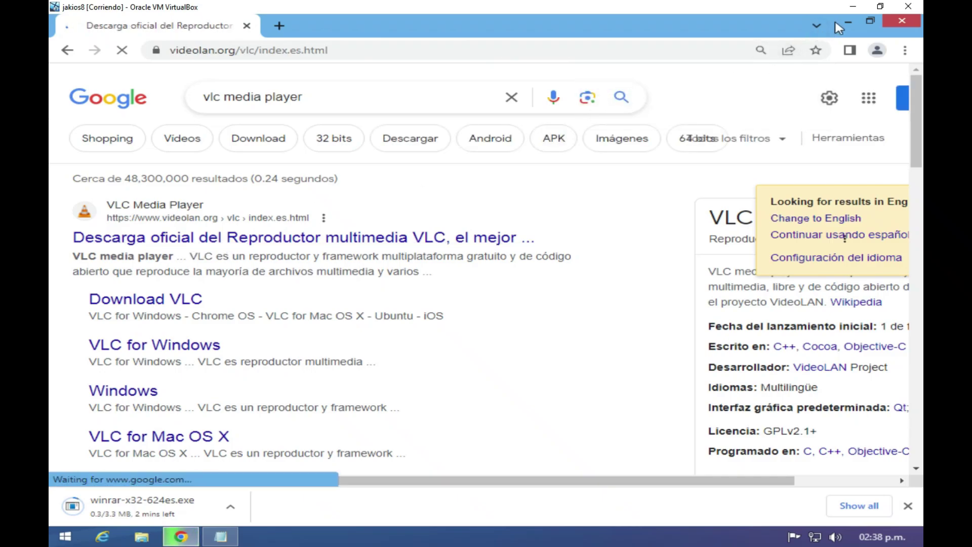
- Minimize Chrome and erase all the text in the open text document
{"action": "left_click", "coordinate": [847, 21]}
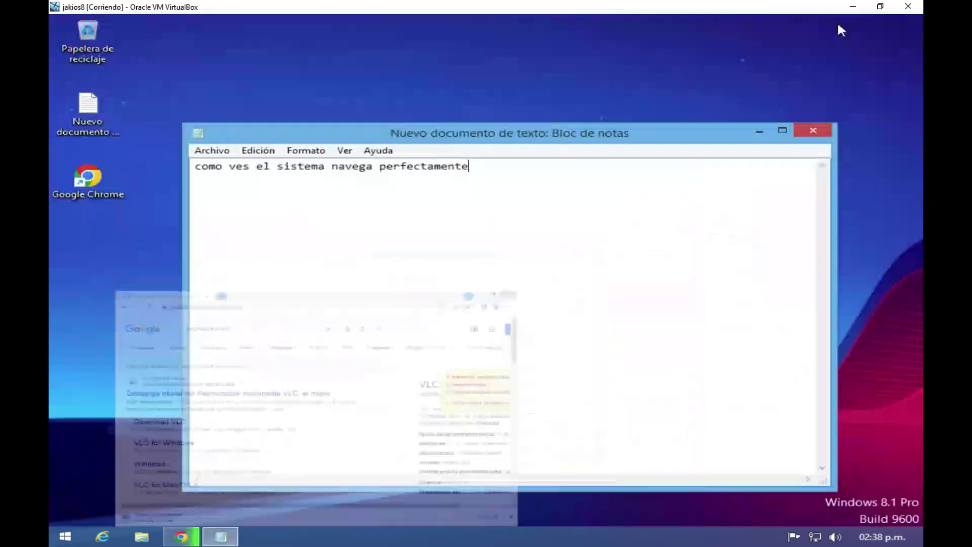
{"action": "left_click", "coordinate": [815, 131]}
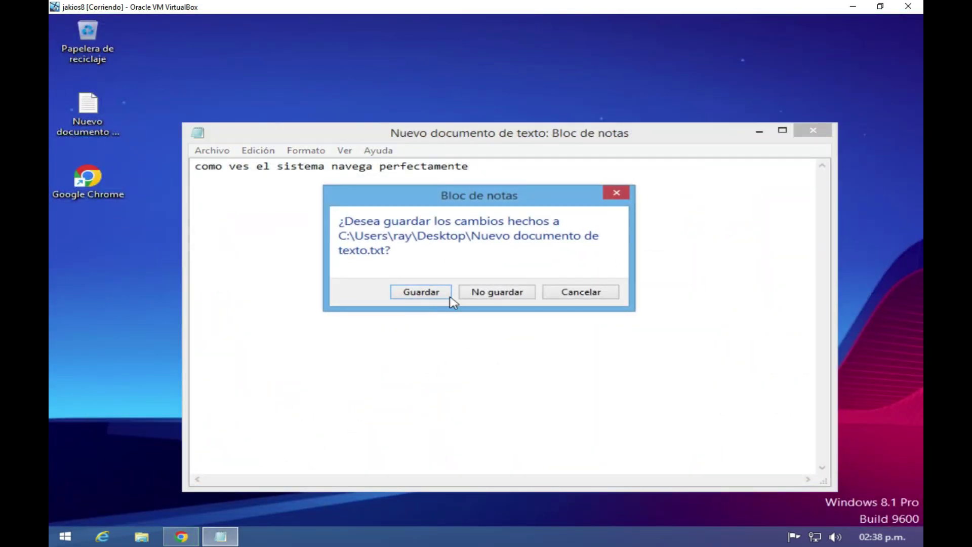
{"action": "left_click", "coordinate": [570, 294]}
{"action": "key", "text": "ctrl+a"}
{"action": "key", "text": "Delete"}
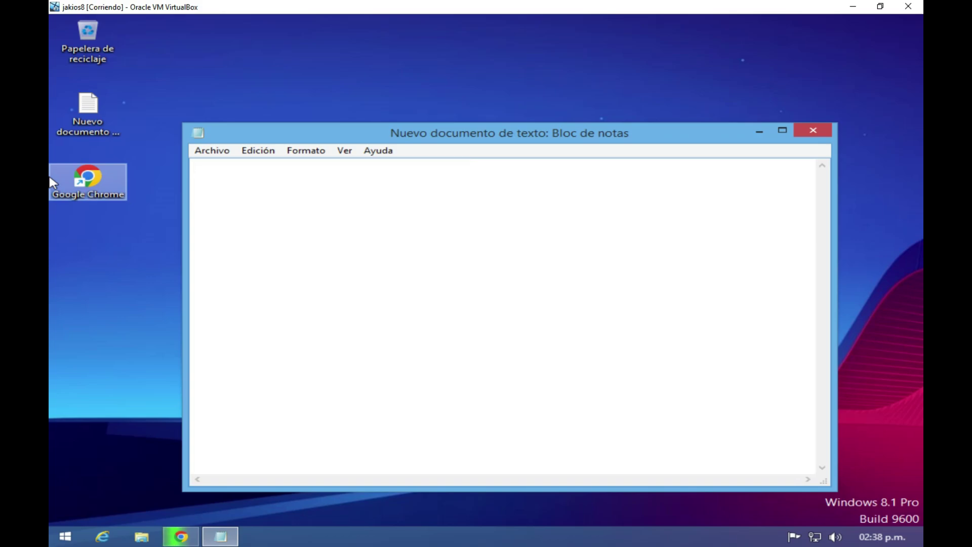
- Write "suscribite, dale like al video y comparte p" in the empty text document
{"action": "type", "text": "suscribite,y"}
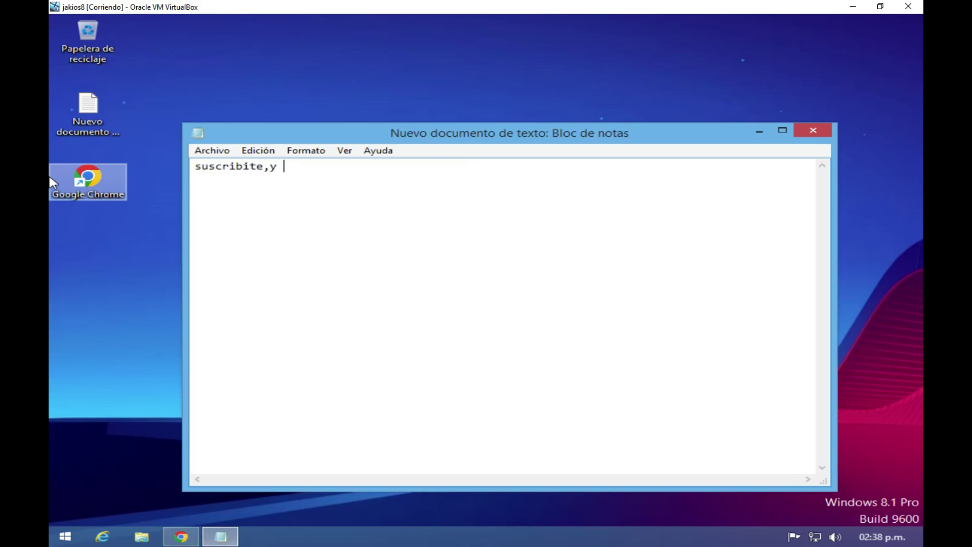
{"action": "key", "text": "BackSpace"}
{"action": "key", "text": "BackSpace"}
{"action": "type", "text": " dale "}
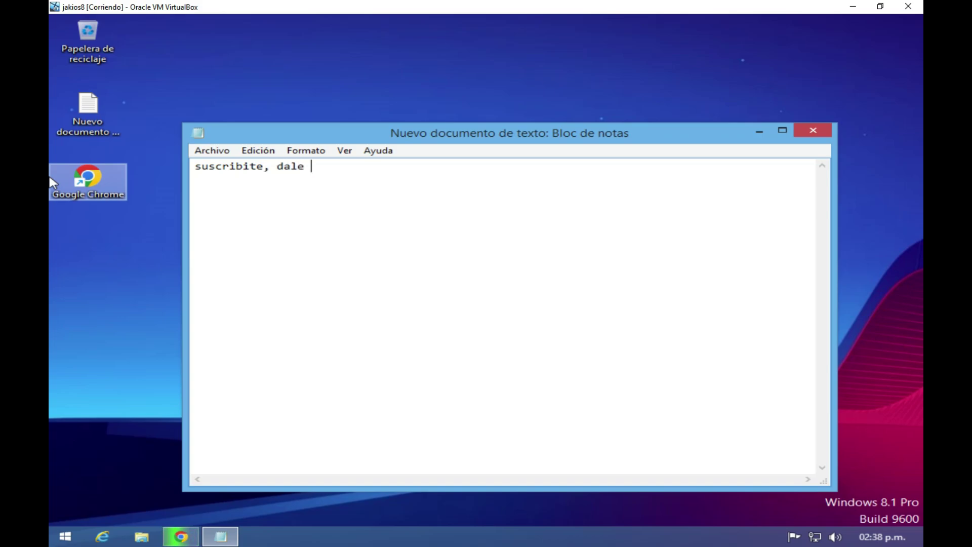
{"action": "type", "text": "like al v"}
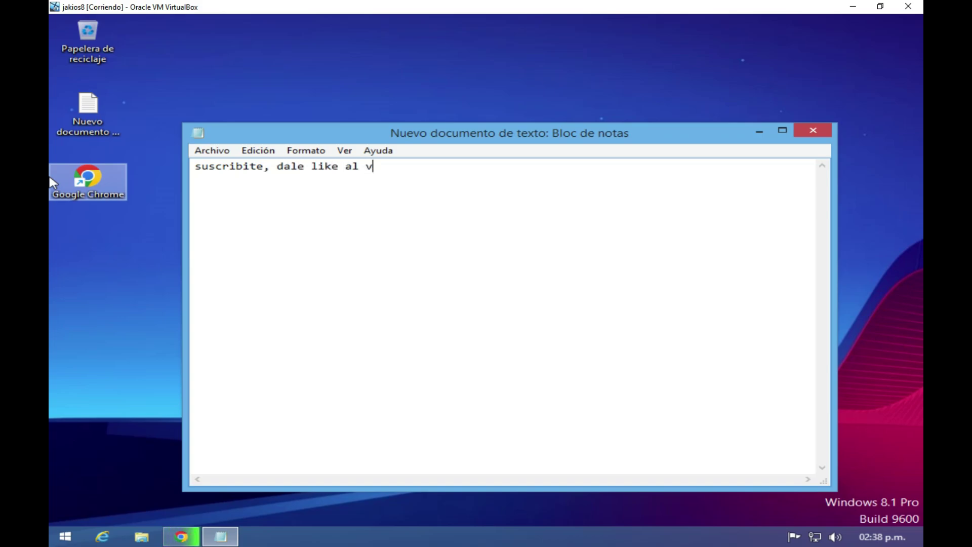
{"action": "type", "text": "ideo y comparte p"}
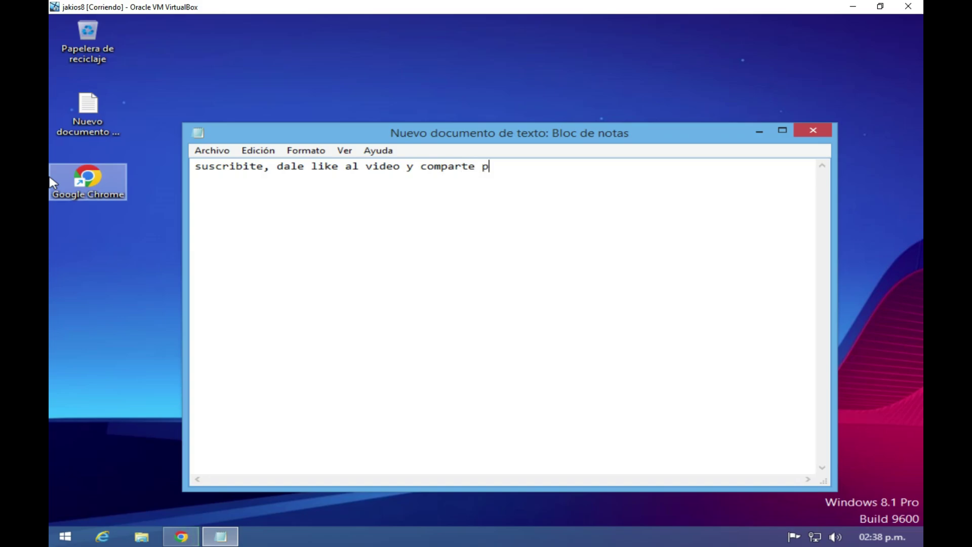
- Continue the line through "para seguir creciendo ya estamos avanzando ya somos 256 sub" and close the document without saving
{"action": "type", "text": "ara seguir crec"}
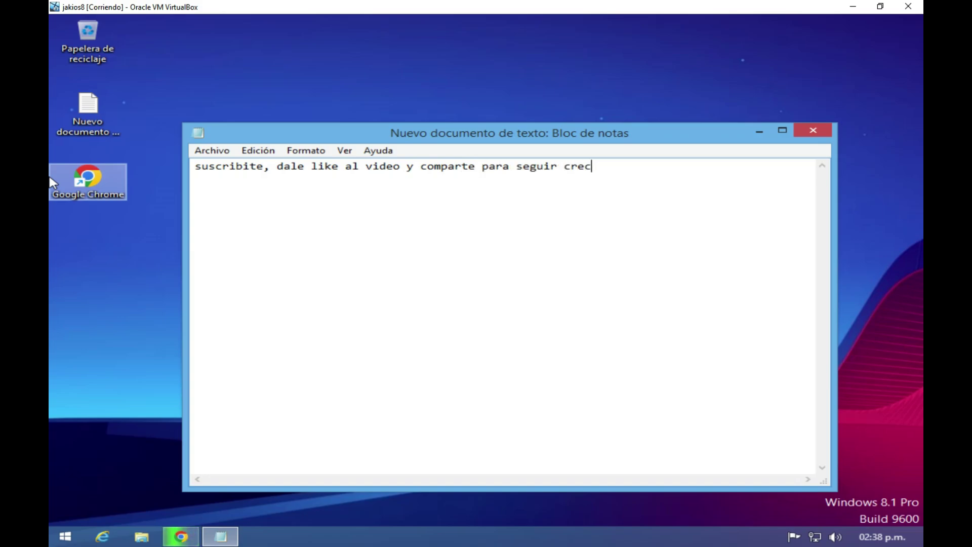
{"action": "type", "text": "iendo ya estam"}
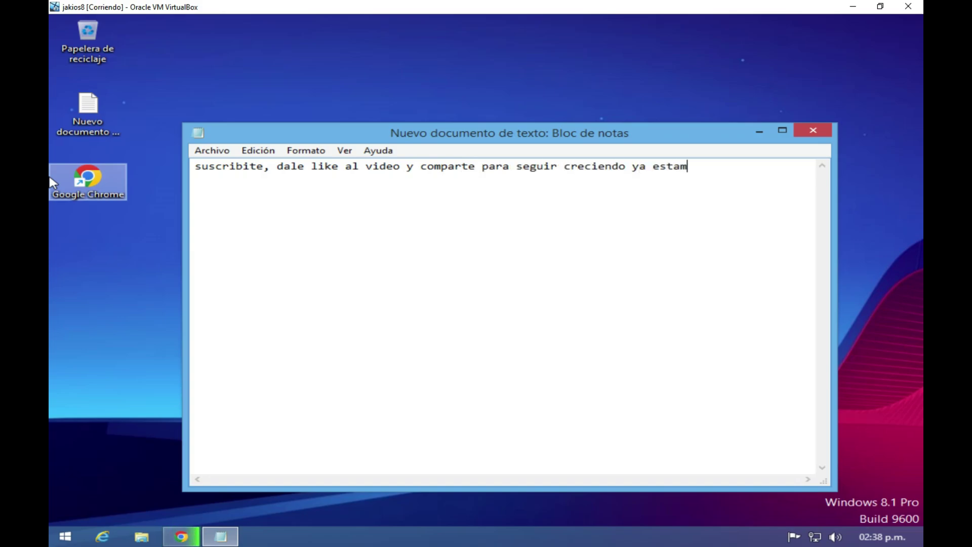
{"action": "type", "text": "os avansando"}
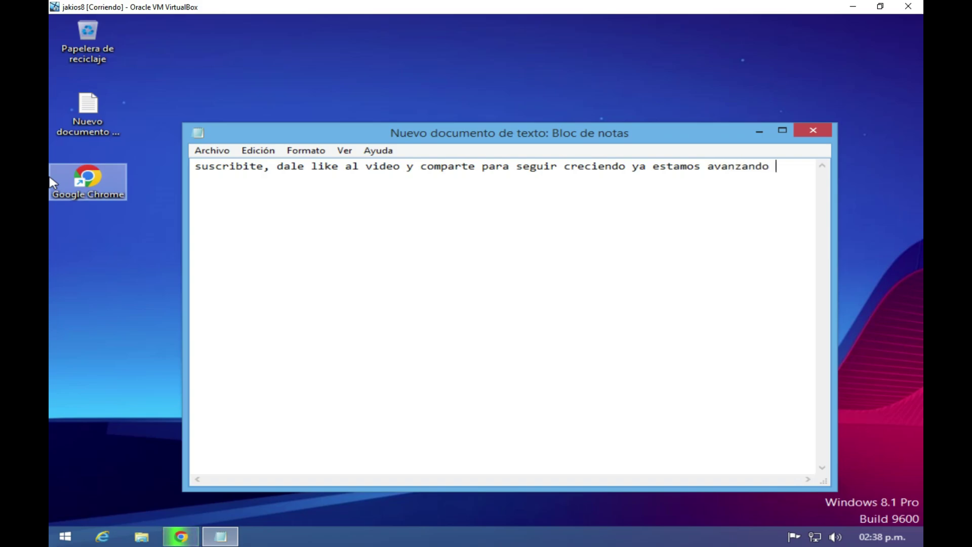
{"action": "type", "text": "ya somos 2"}
{"action": "type", "text": "56 sub"}
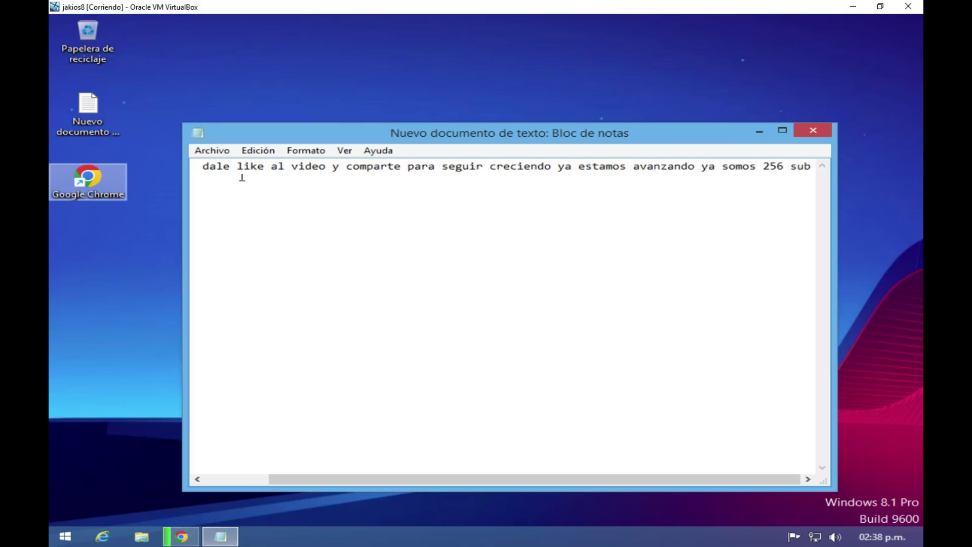
{"action": "left_click", "coordinate": [813, 132]}
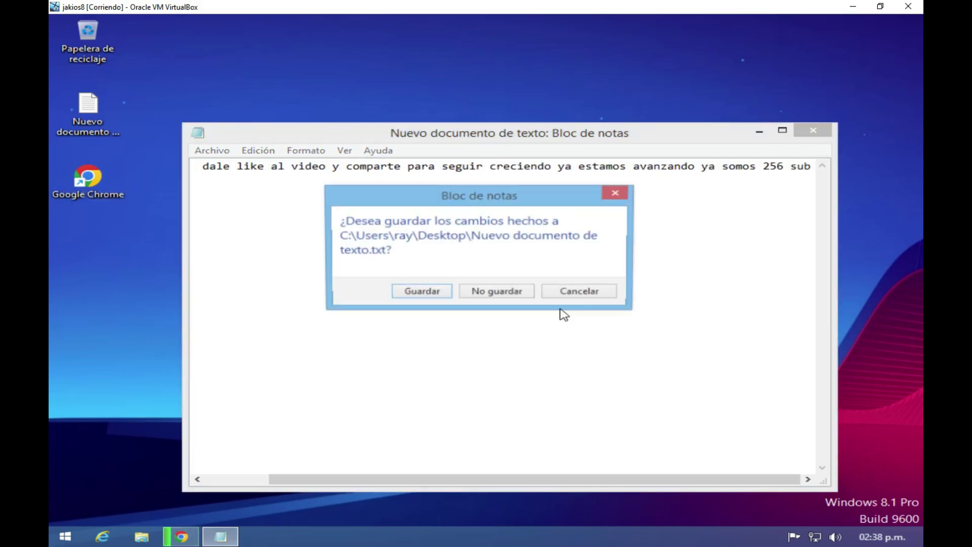
{"action": "left_click", "coordinate": [527, 301]}
- Return to Chrome, search for "vlc media player 32 bits" and start the VLC 3.0.20 download from VideoLAN's VLC for Windows page
{"action": "left_click", "coordinate": [191, 539]}
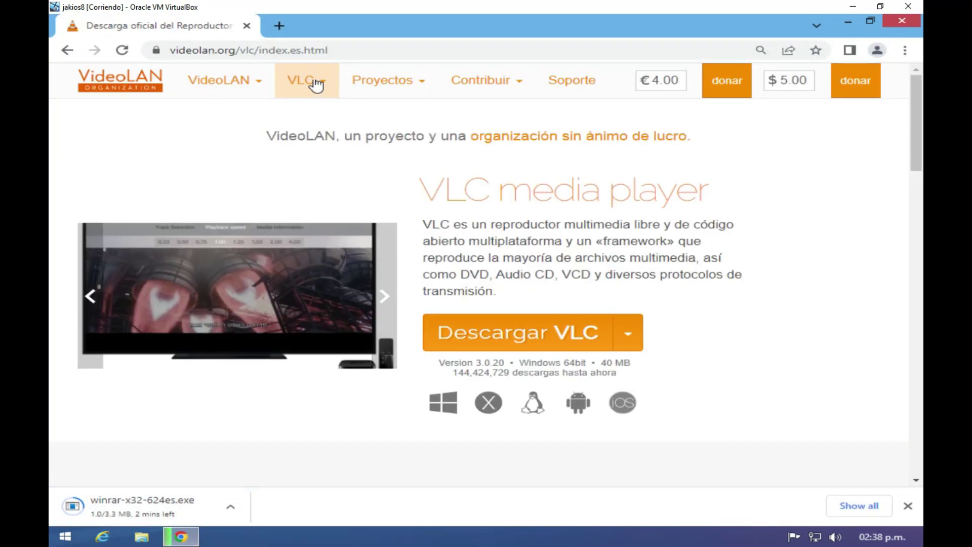
{"action": "left_click", "coordinate": [67, 49]}
{"action": "left_click", "coordinate": [332, 101]}
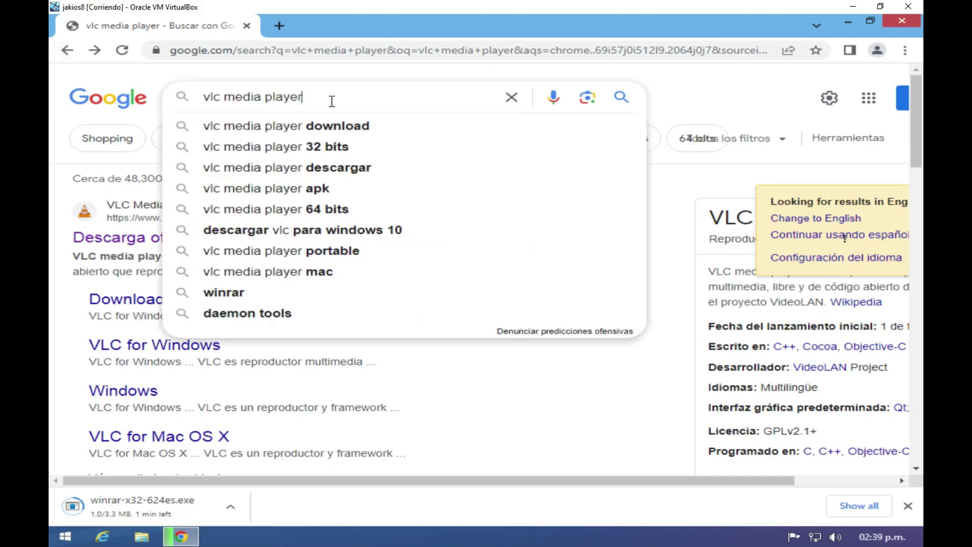
{"action": "key", "text": "Return"}
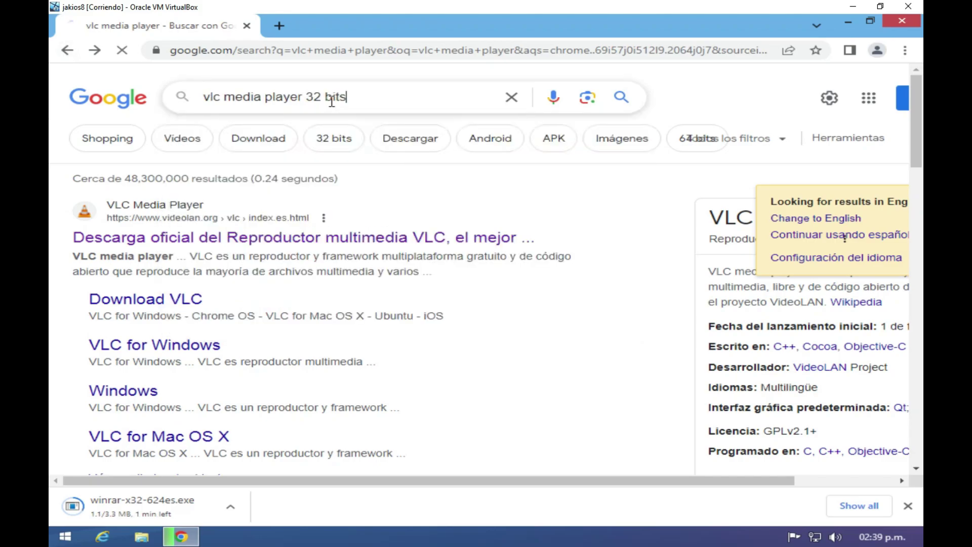
{"action": "left_click", "coordinate": [324, 289]}
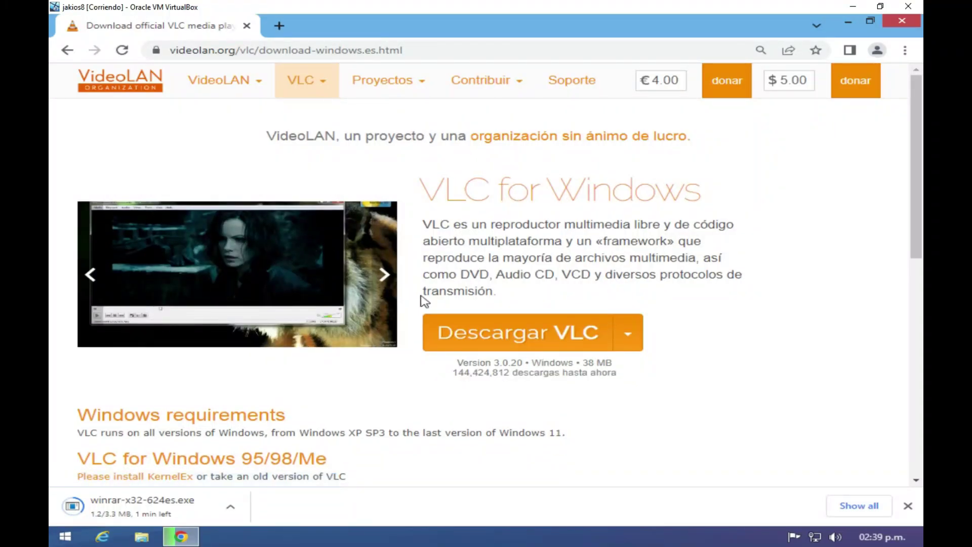
{"action": "left_click", "coordinate": [522, 333]}
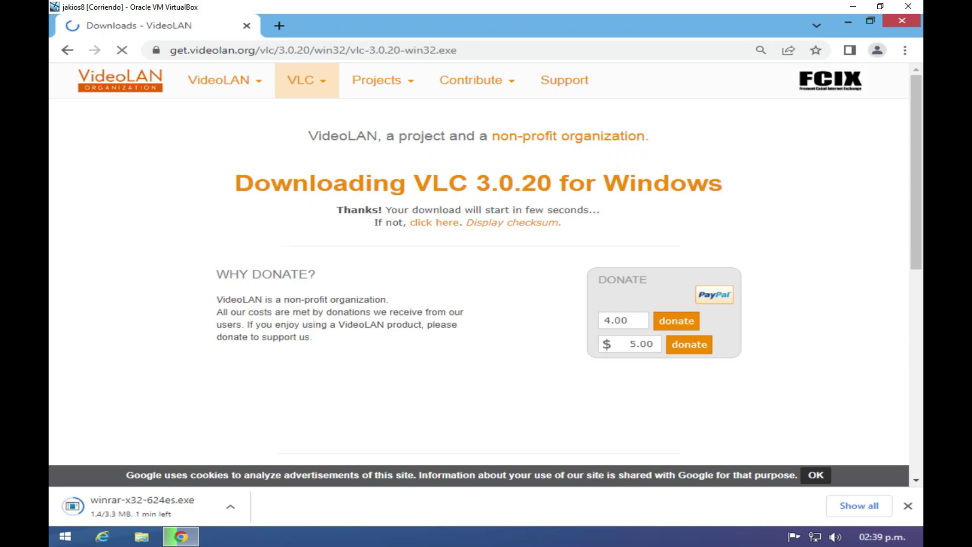
- Start the VLC 3.0.20 win32 download from the mirror.cedia.org.ec link and dismiss the ad covering the page
{"action": "mouse_move", "coordinate": [470, 84]}
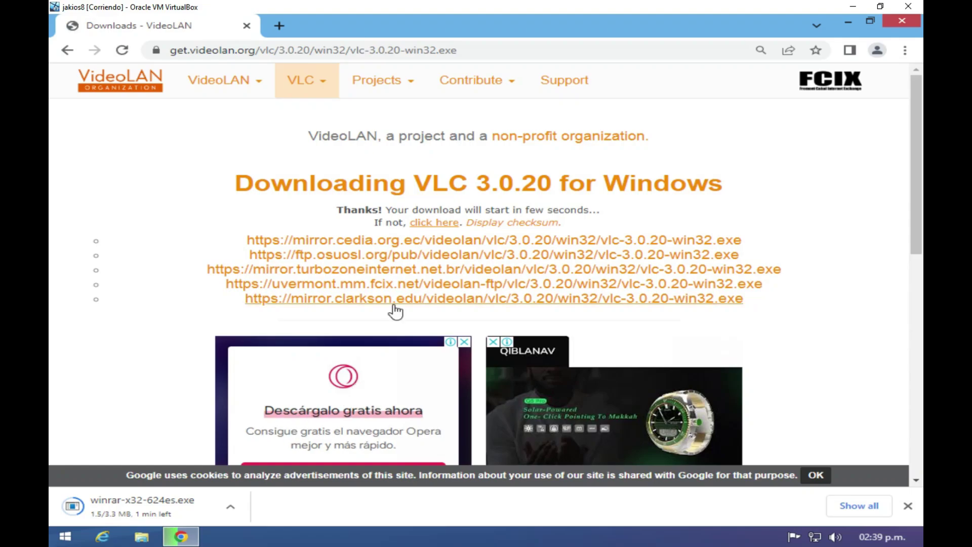
{"action": "left_click", "coordinate": [407, 244]}
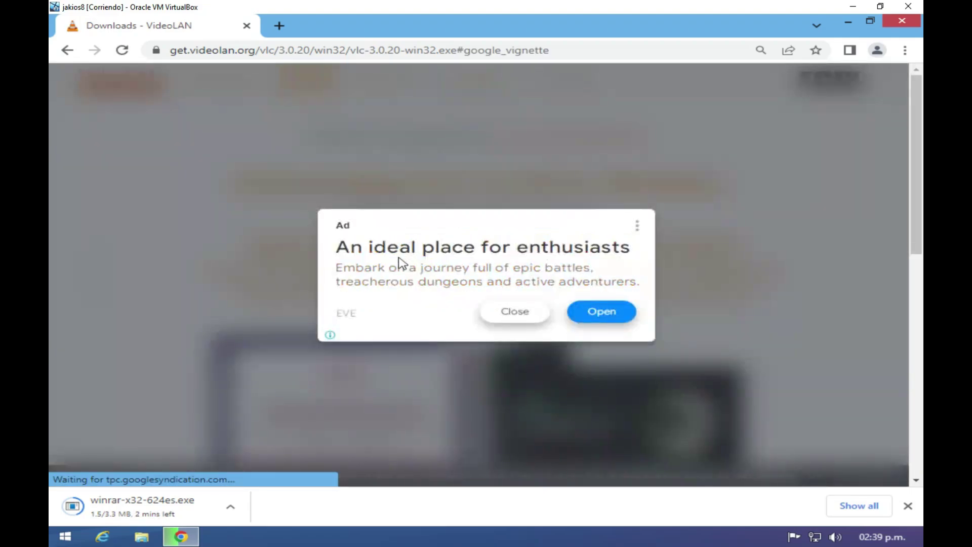
{"action": "left_click", "coordinate": [515, 314]}
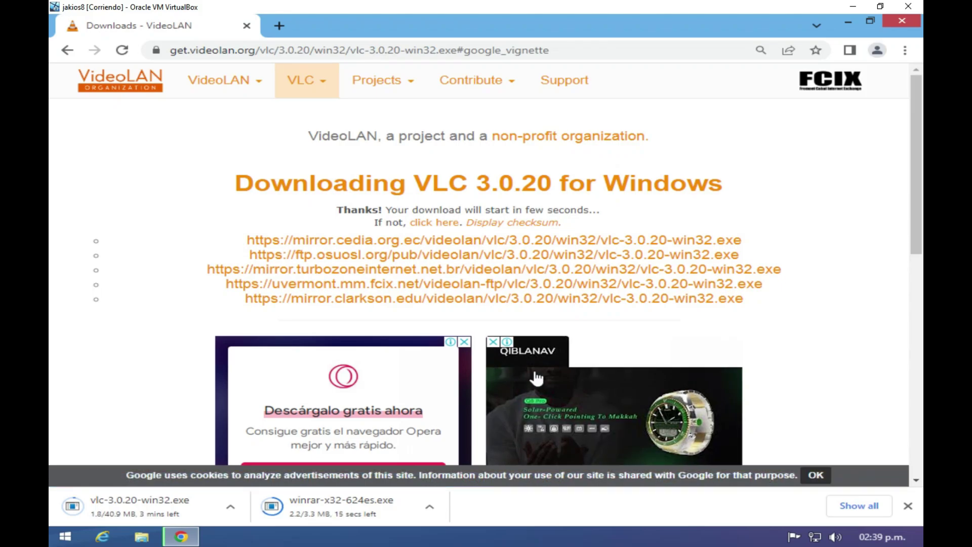
- Search for "steam x32" in a new tab and read the "Steam 32bits a 64" forum thread with its replies
{"action": "left_click", "coordinate": [279, 25]}
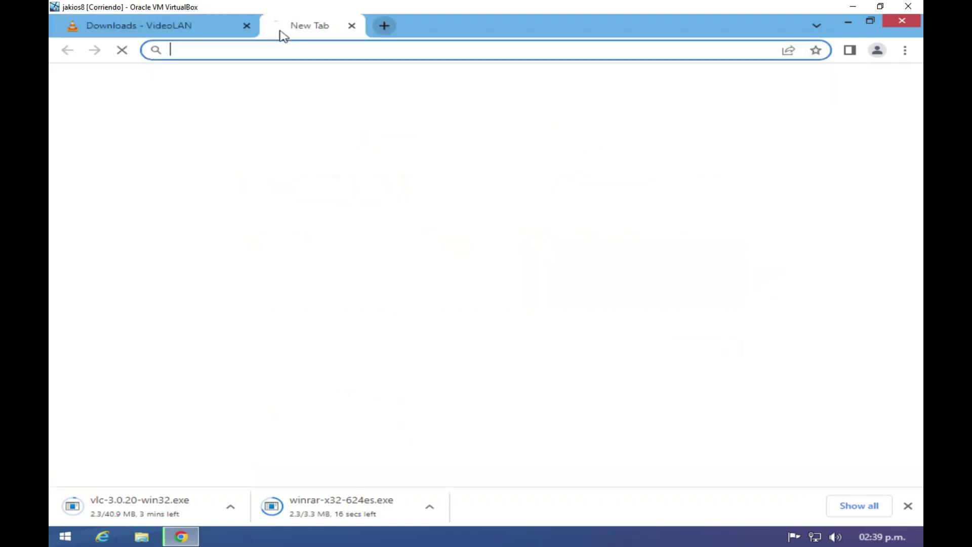
{"action": "type", "text": "steam x"}
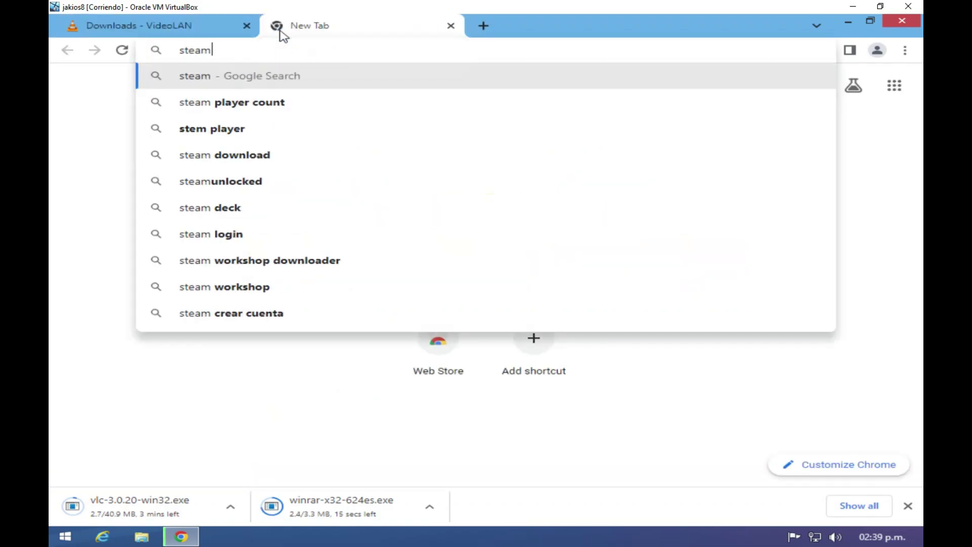
{"action": "type", "text": "32"}
{"action": "key", "text": "Return"}
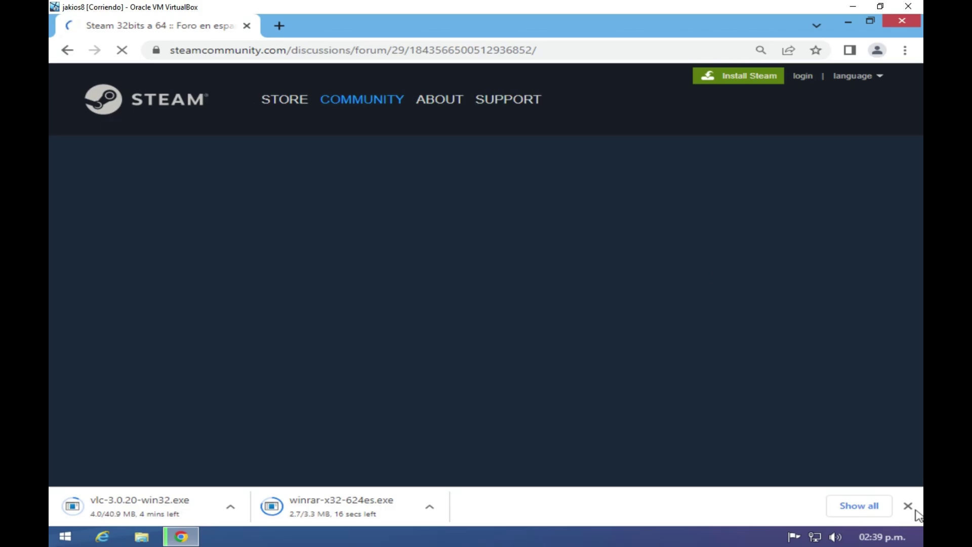
{"action": "scroll", "coordinate": [560, 273], "scroll_direction": "down", "scroll_amount": 2}
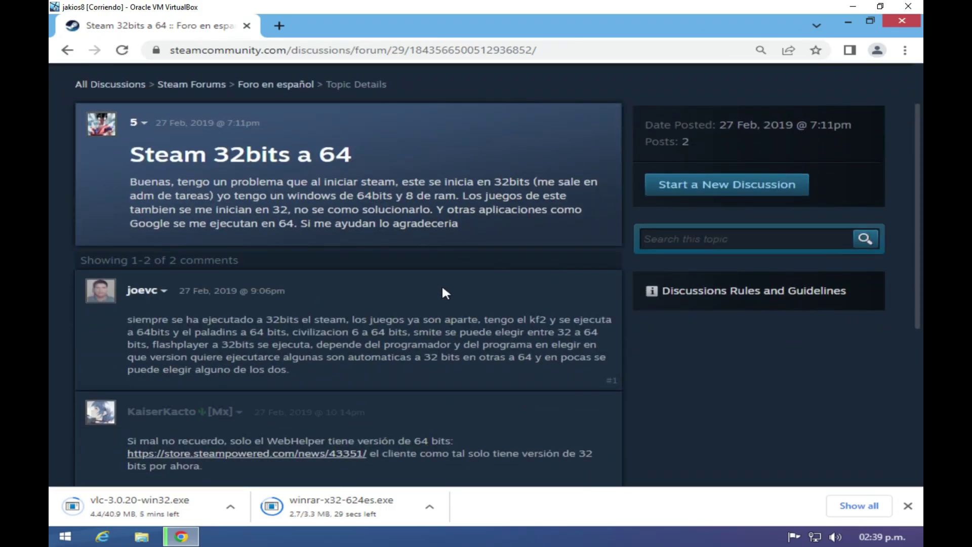
{"action": "scroll", "coordinate": [442, 286], "scroll_direction": "down", "scroll_amount": 5}
{"action": "scroll", "coordinate": [448, 268], "scroll_direction": "up", "scroll_amount": 6}
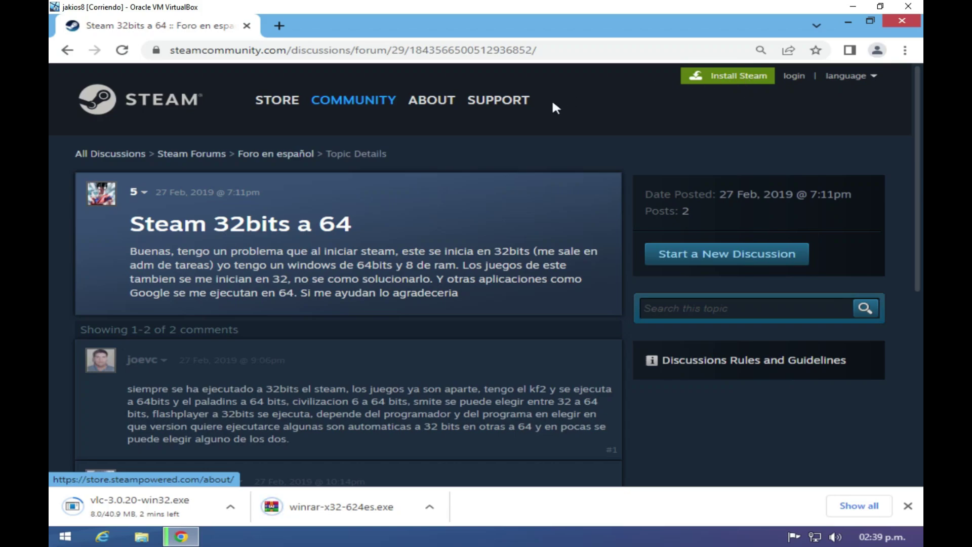
{"action": "scroll", "coordinate": [329, 221], "scroll_direction": "down", "scroll_amount": 5}
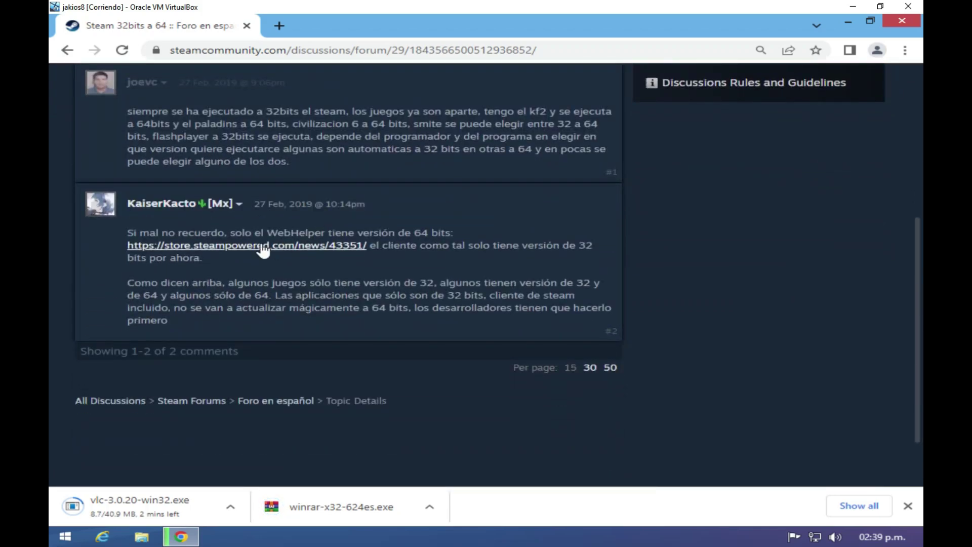
{"action": "scroll", "coordinate": [262, 249], "scroll_direction": "up", "scroll_amount": 5}
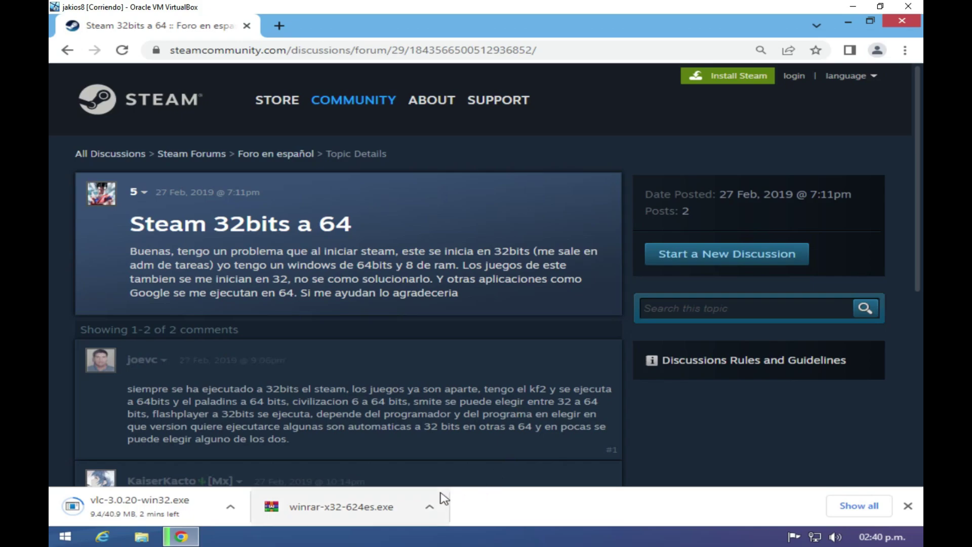
- Show the downloaded winrar-x32-624es file in its folder and launch the installer
{"action": "left_click", "coordinate": [429, 506]}
{"action": "left_click", "coordinate": [457, 468]}
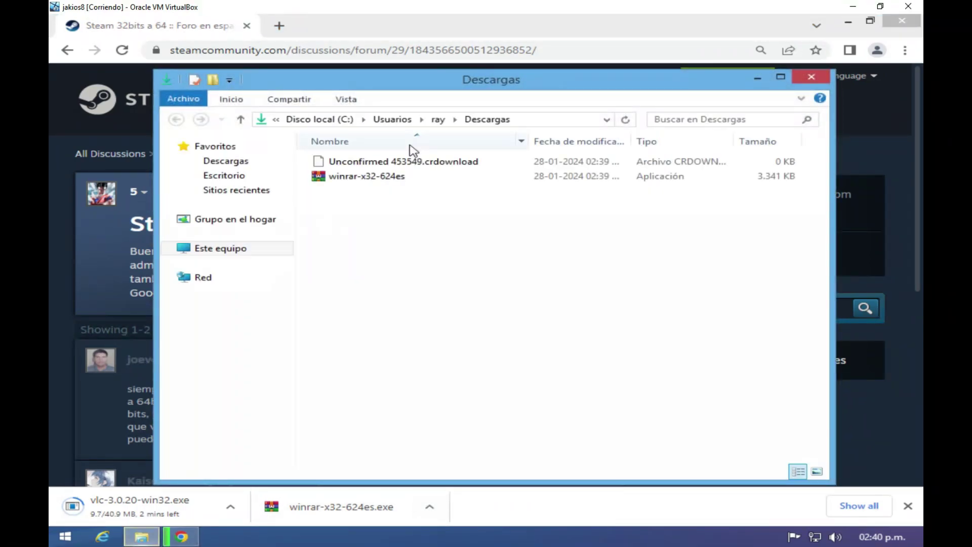
{"action": "right_click", "coordinate": [353, 180]}
{"action": "left_click", "coordinate": [365, 197]}
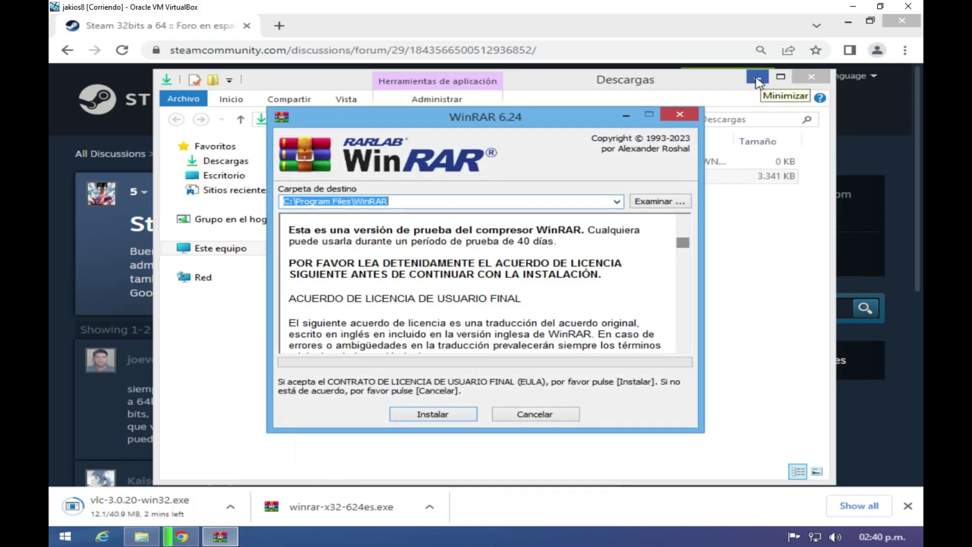
- Install WinRAR 6.24 in C:\Program Files\WinRAR with the default options and close the leftover WinRAR and Descargas folder windows
{"action": "left_click", "coordinate": [462, 414]}
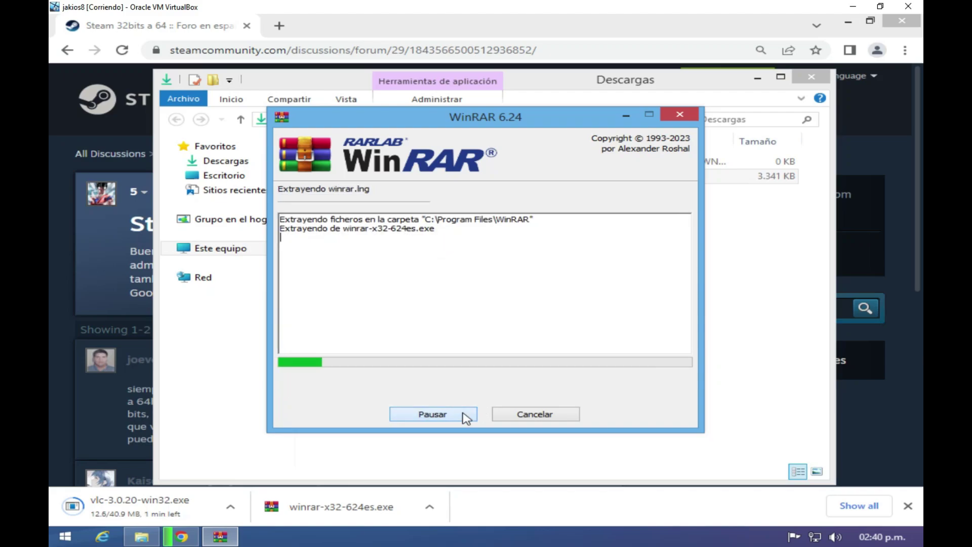
{"action": "left_click", "coordinate": [455, 424]}
{"action": "left_click", "coordinate": [488, 408]}
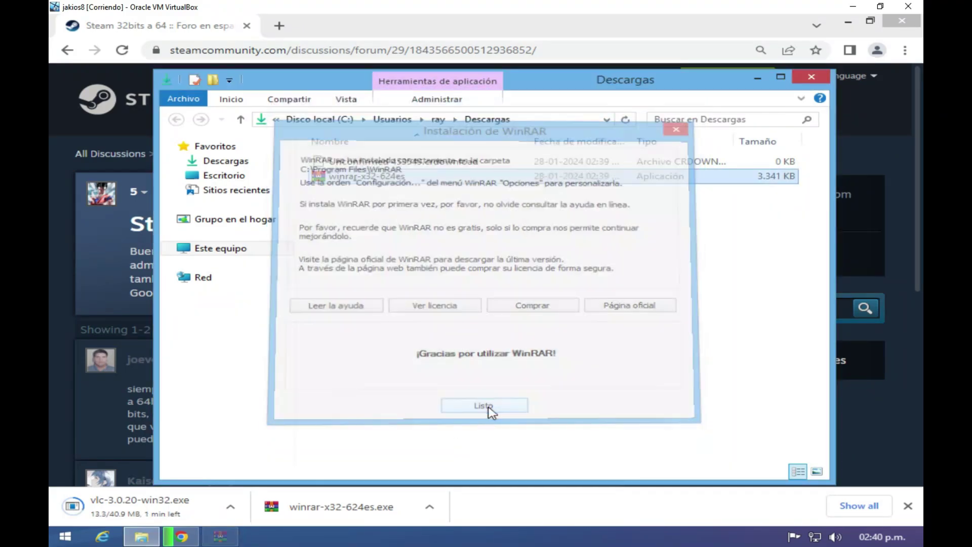
{"action": "left_click", "coordinate": [833, 95]}
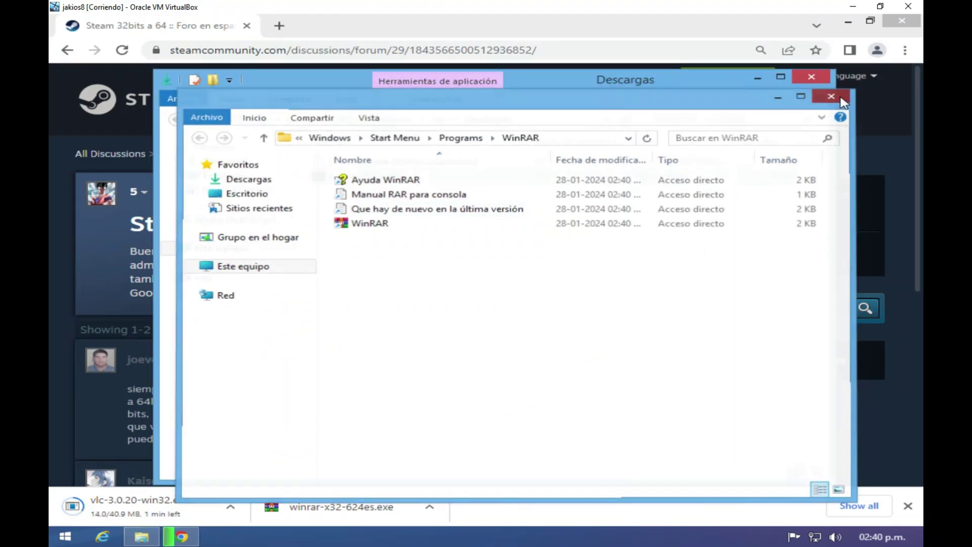
{"action": "left_click", "coordinate": [810, 77]}
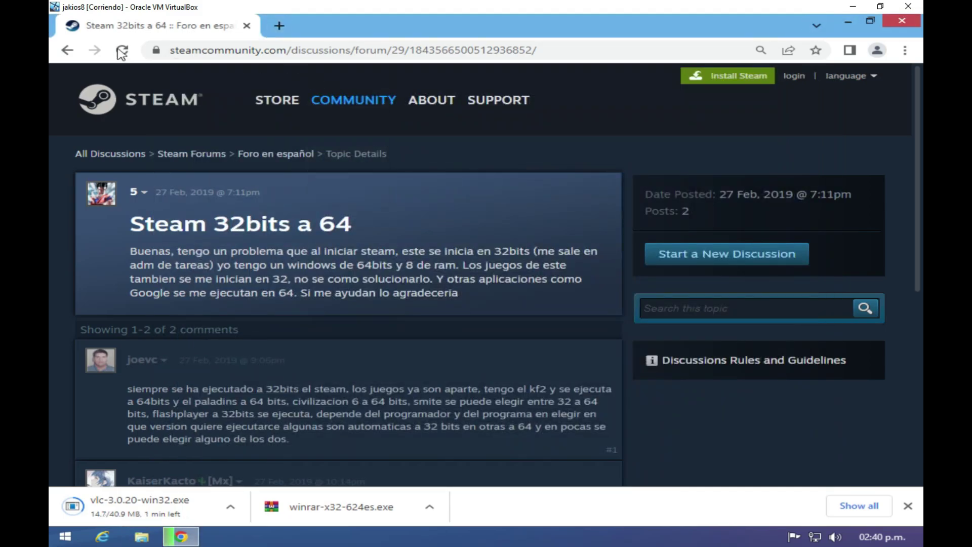
- Return to the "steam x32" search results and open the "32-bit gamers - Steam Curator" page
{"action": "left_click", "coordinate": [60, 57]}
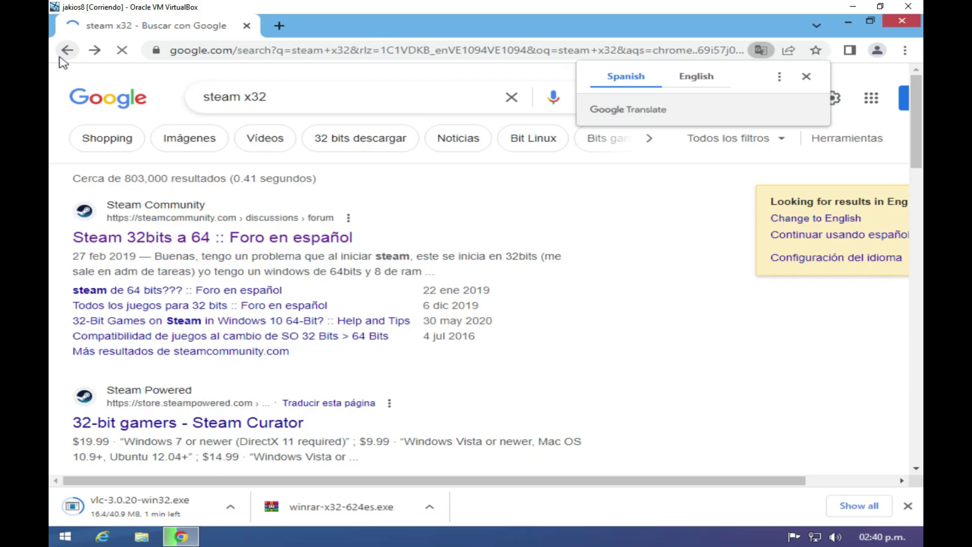
{"action": "scroll", "coordinate": [261, 210], "scroll_direction": "down", "scroll_amount": 7}
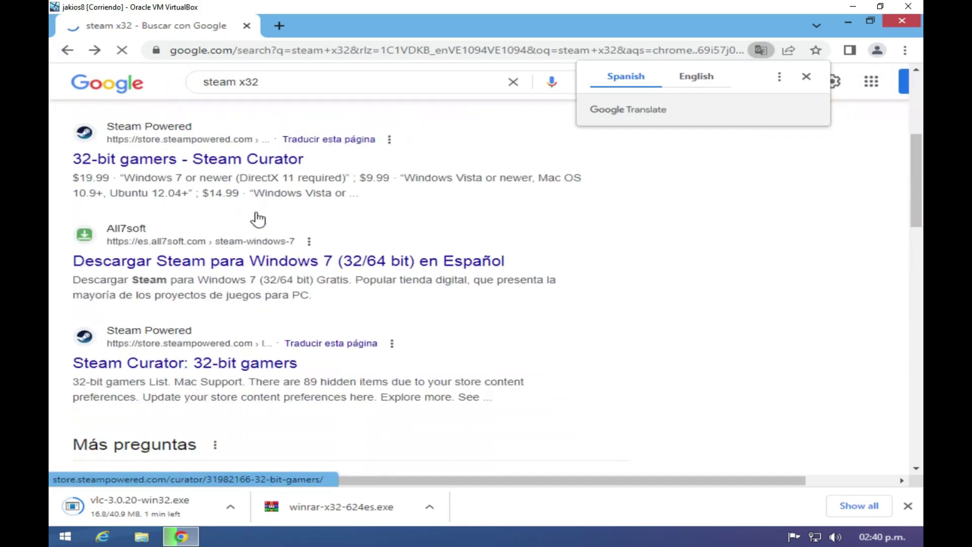
{"action": "scroll", "coordinate": [252, 217], "scroll_direction": "up", "scroll_amount": 7}
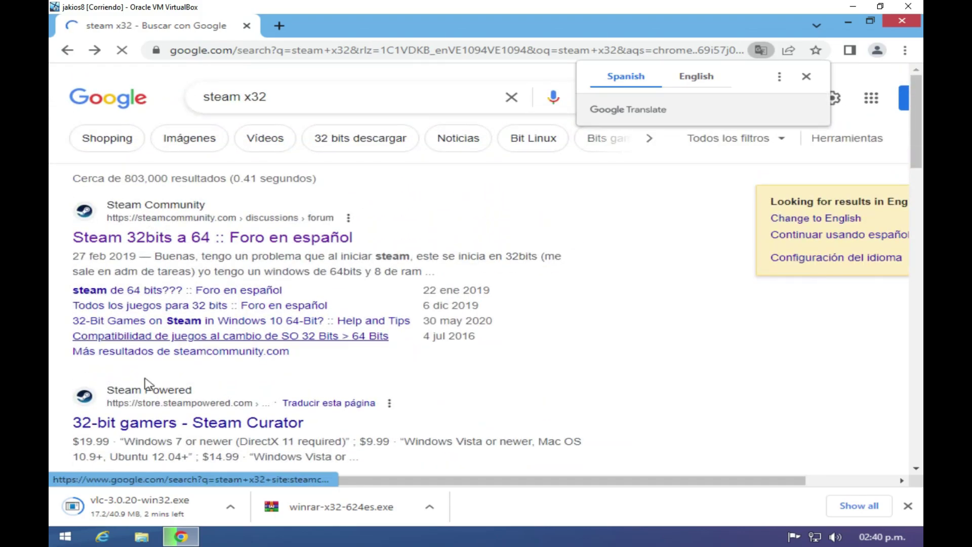
{"action": "left_click", "coordinate": [137, 423]}
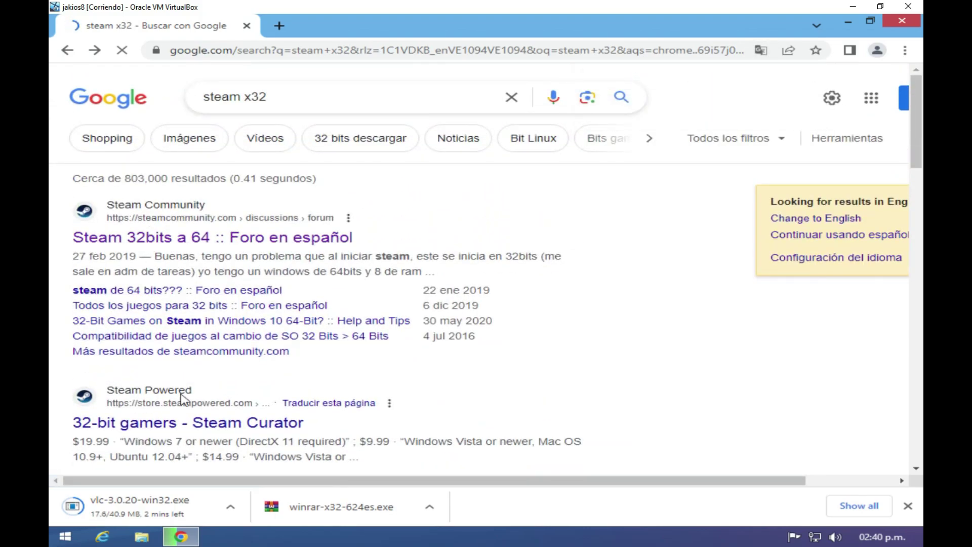
{"action": "mouse_move", "coordinate": [181, 536]}
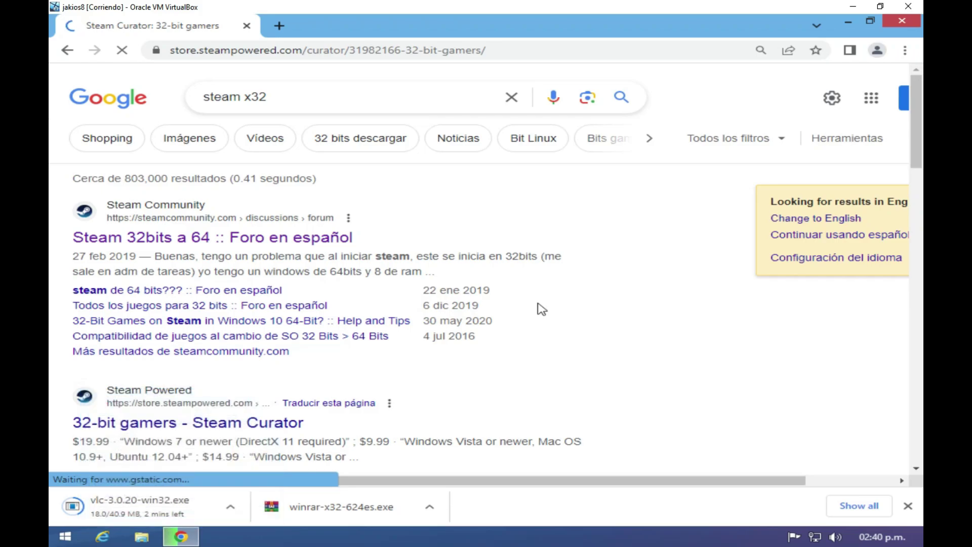
- Look through the curator page, go to Steam's install page and download SteamSetup.exe for Windows
{"action": "scroll", "coordinate": [387, 250], "scroll_direction": "down", "scroll_amount": 4}
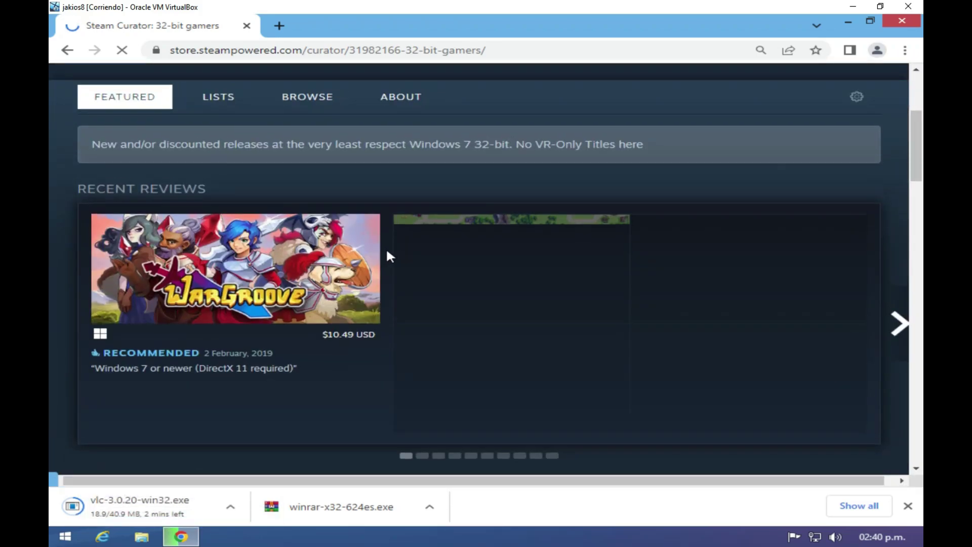
{"action": "scroll", "coordinate": [379, 253], "scroll_direction": "down", "scroll_amount": 8}
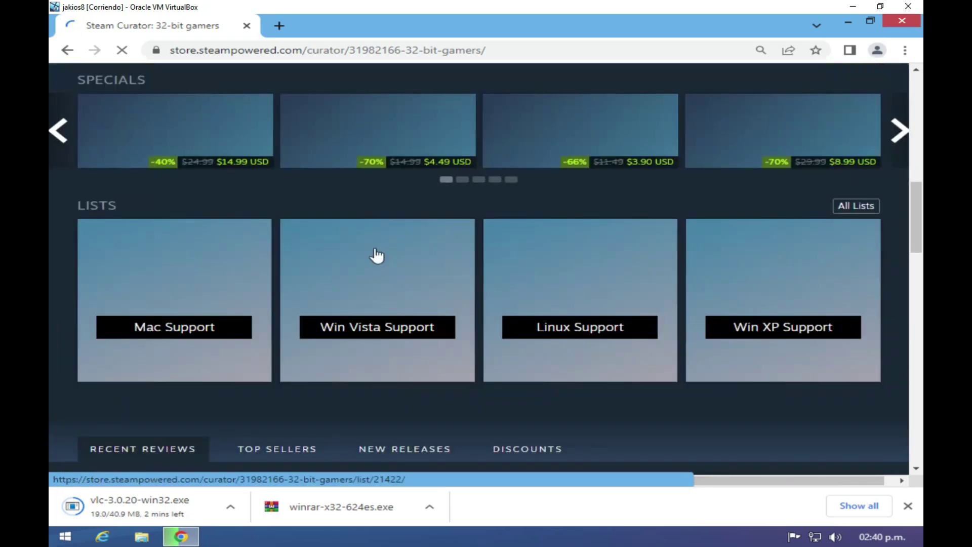
{"action": "scroll", "coordinate": [376, 254], "scroll_direction": "up", "scroll_amount": 12}
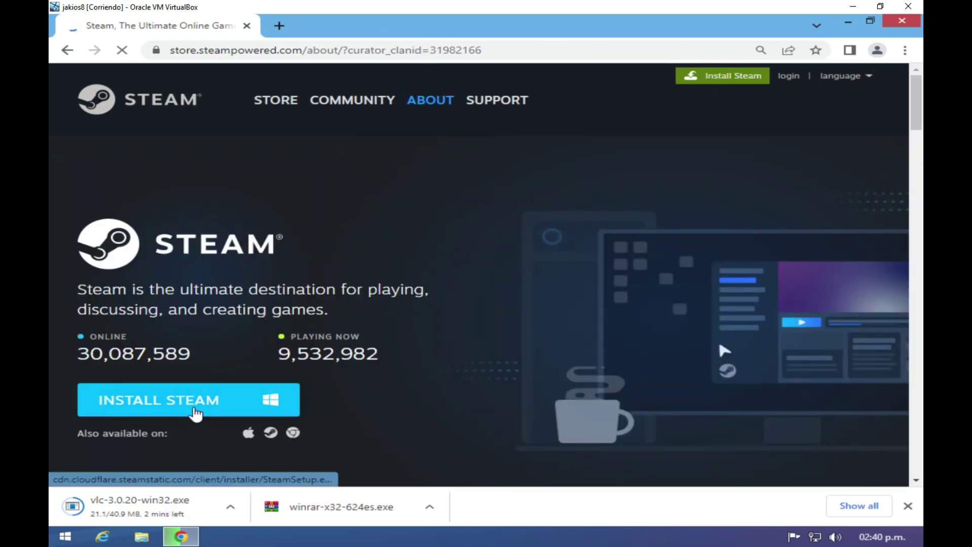
{"action": "left_click", "coordinate": [192, 412]}
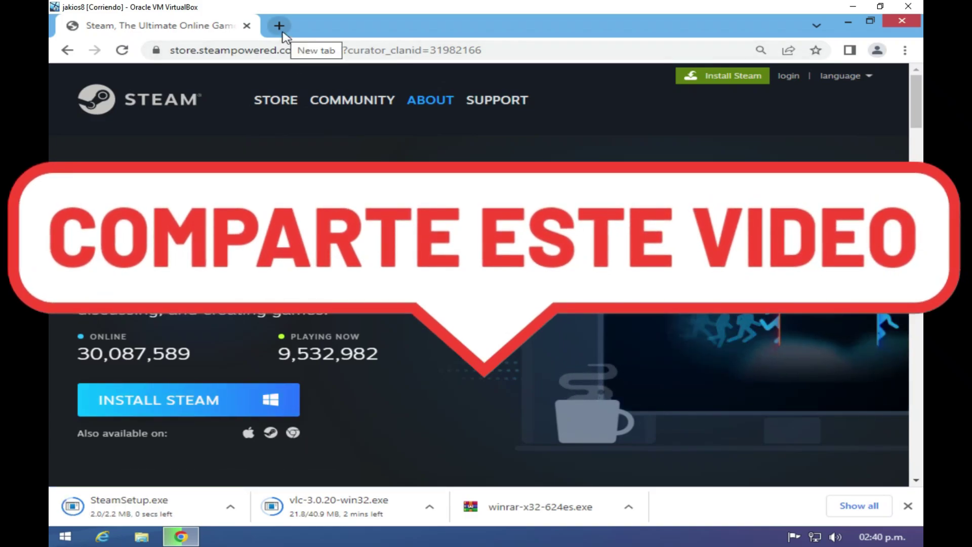
- Show the downloaded SteamSetup file in its folder and launch the Steam installer
{"action": "left_click", "coordinate": [229, 506]}
{"action": "left_click", "coordinate": [269, 459]}
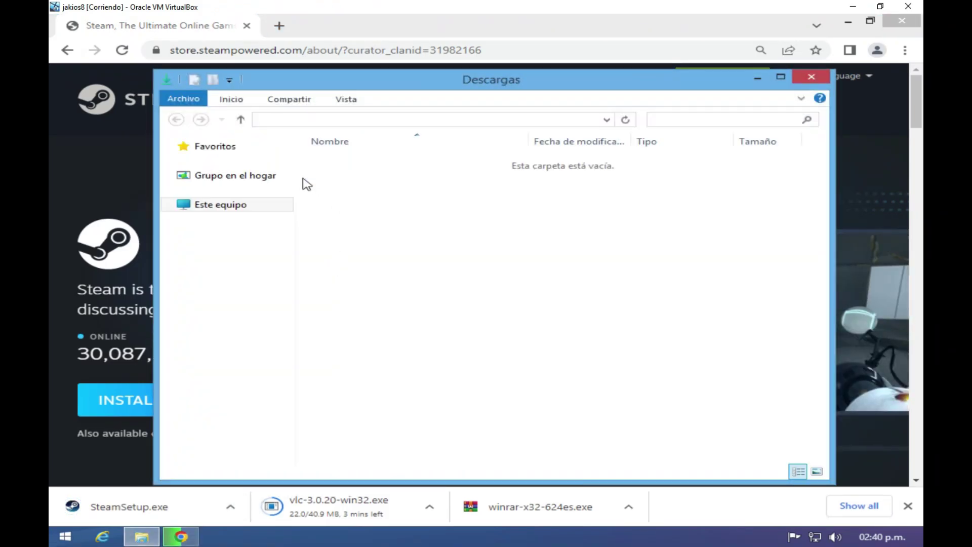
{"action": "double_click", "coordinate": [349, 166]}
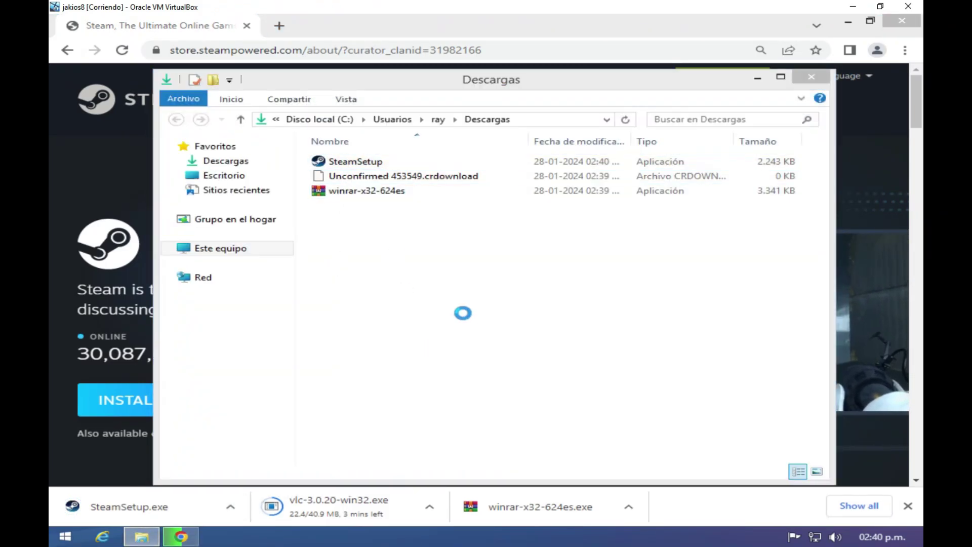
- Install Steam in C:\Program Files\Steam, close the Descargas folder and finish the installer so that Steam starts
{"action": "left_click", "coordinate": [574, 389]}
{"action": "left_click", "coordinate": [577, 390]}
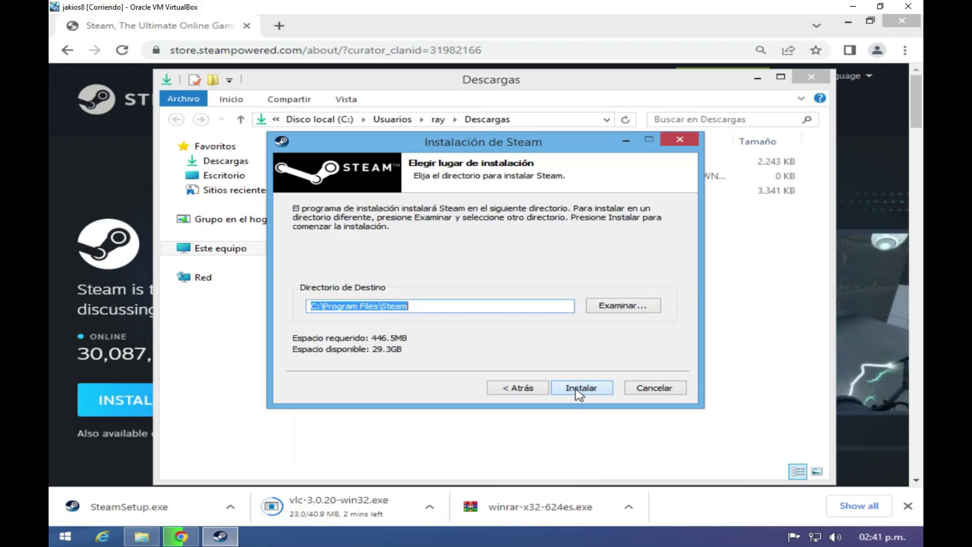
{"action": "left_click", "coordinate": [573, 391]}
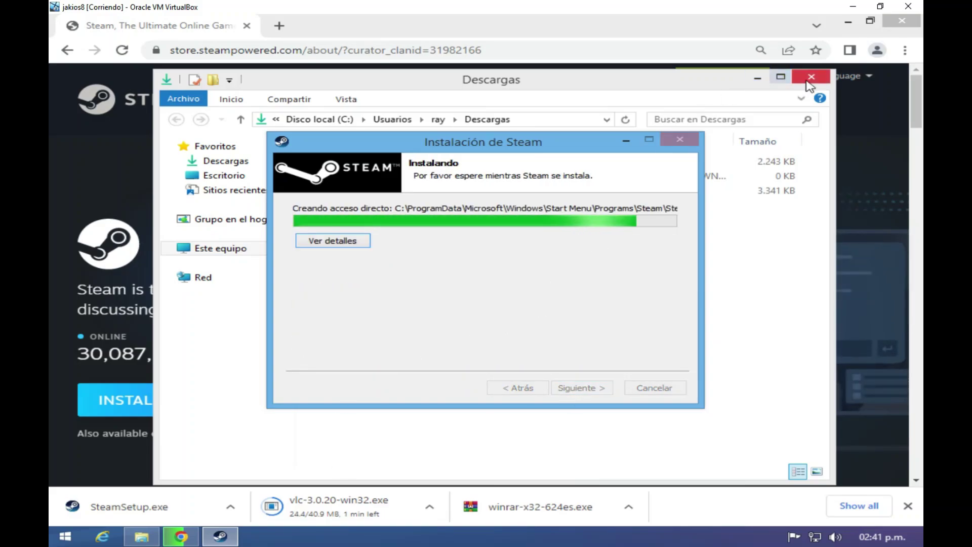
{"action": "left_click", "coordinate": [811, 76]}
{"action": "left_click", "coordinate": [591, 388]}
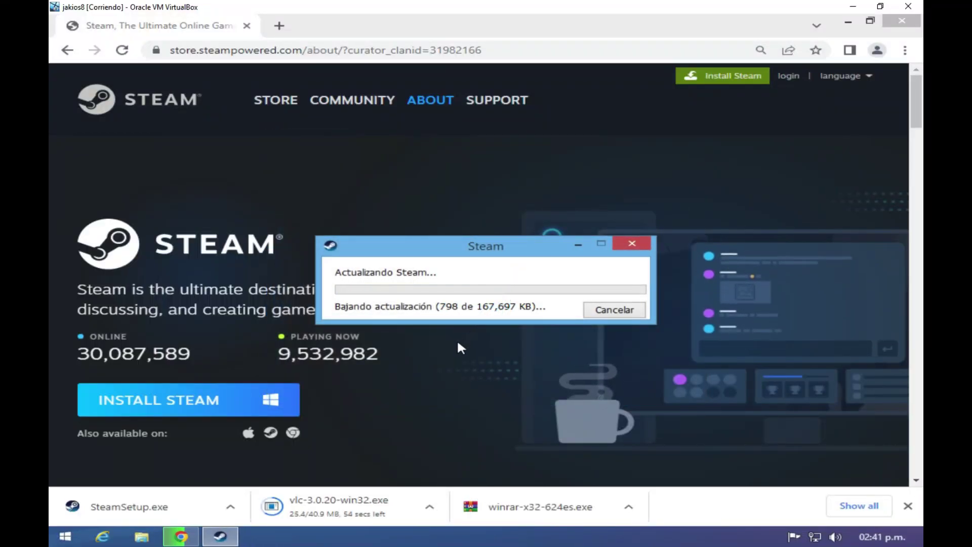
- Minimize Chrome and create a new folder on the desktop, keeping the default name "Nueva carpeta"
{"action": "left_click", "coordinate": [847, 23]}
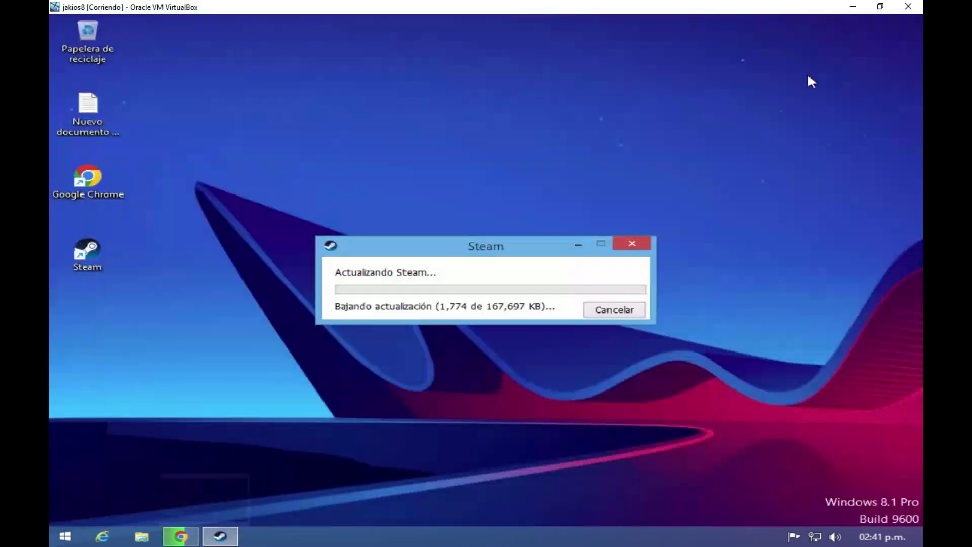
{"action": "right_click", "coordinate": [227, 300]}
{"action": "mouse_move", "coordinate": [317, 425]}
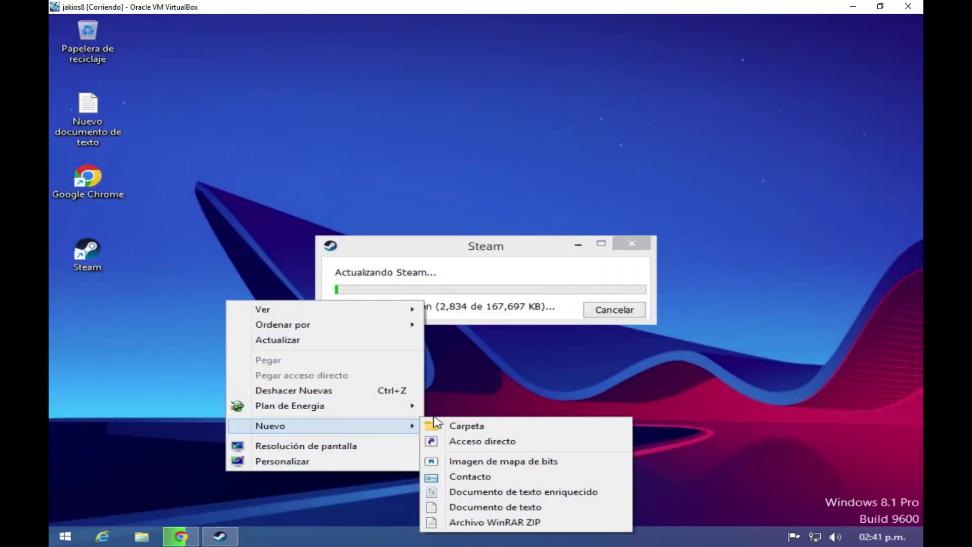
{"action": "left_click", "coordinate": [472, 427]}
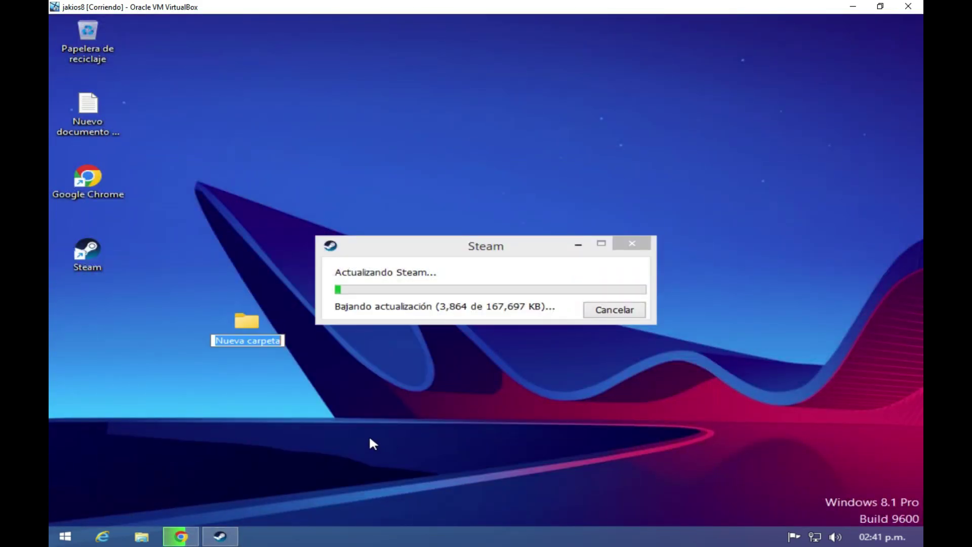
{"action": "key", "text": "Return"}
- Write "como ven ya se esta instalando steam, el windows JakiOS8 es compatible con cualquier programa" in the desktop text document and close it without saving
{"action": "left_click", "coordinate": [96, 117]}
{"action": "double_click", "coordinate": [97, 120]}
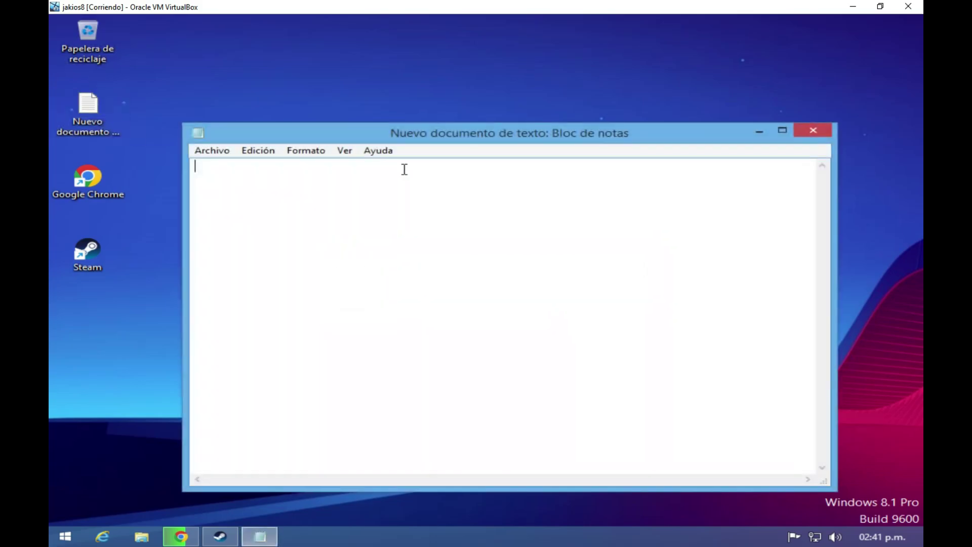
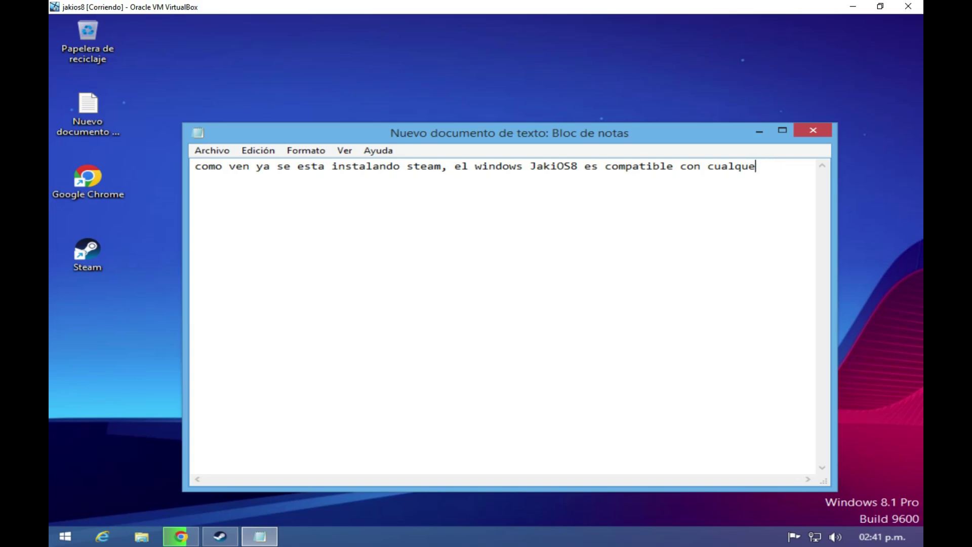
{"action": "type", "text": "rograma"}
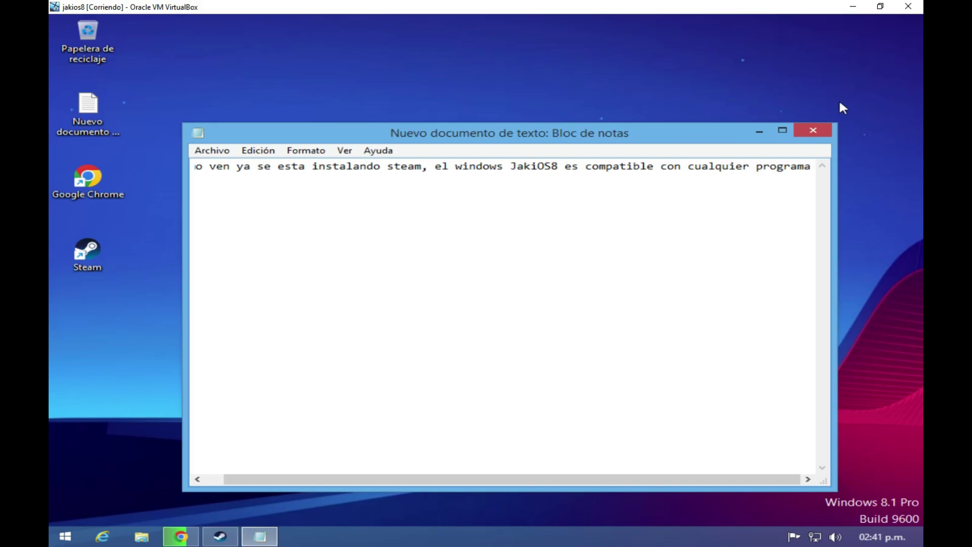
{"action": "left_click", "coordinate": [811, 132]}
{"action": "left_click", "coordinate": [512, 292]}
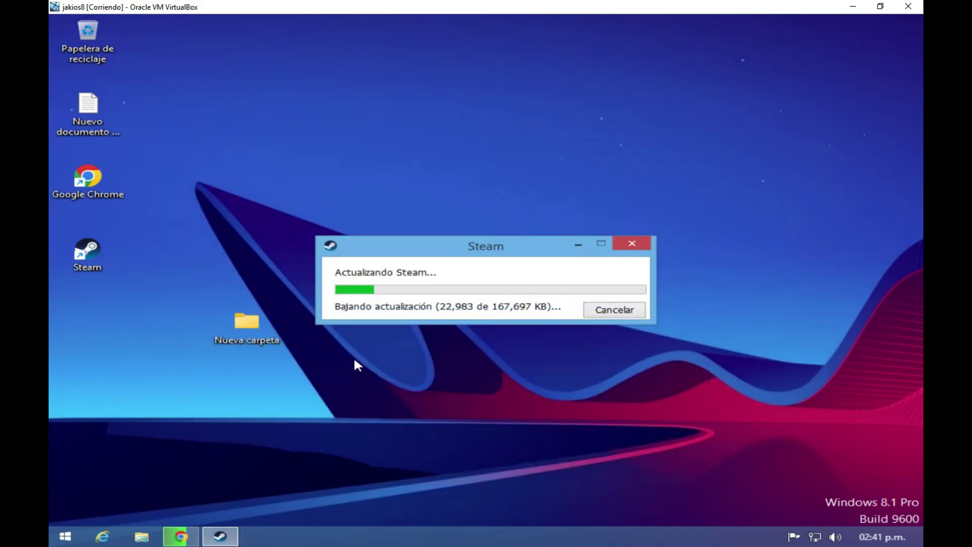
- Switch to Chrome, replace the Steam page with a new tab, search Google for "you" and open YouTube
{"action": "left_click", "coordinate": [190, 534]}
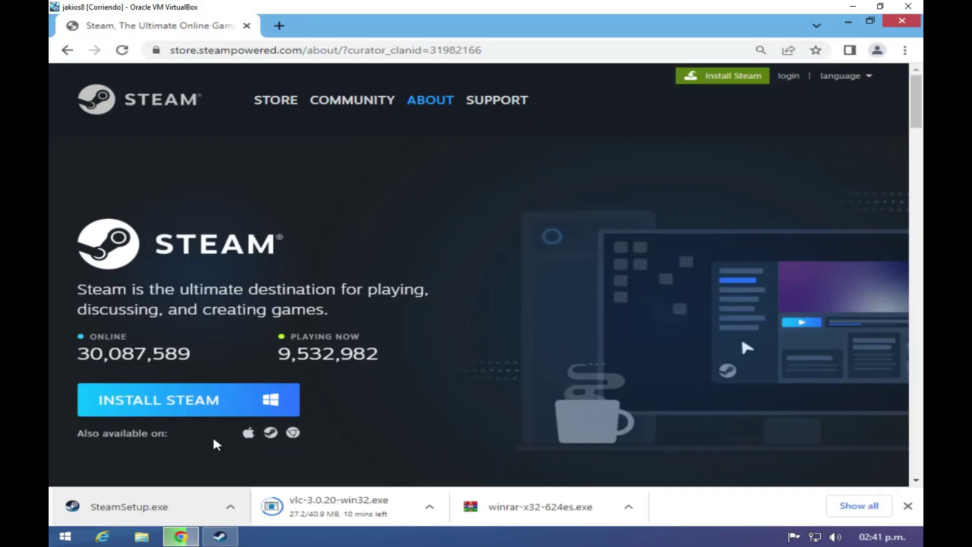
{"action": "left_click", "coordinate": [278, 25]}
{"action": "left_click", "coordinate": [247, 25]}
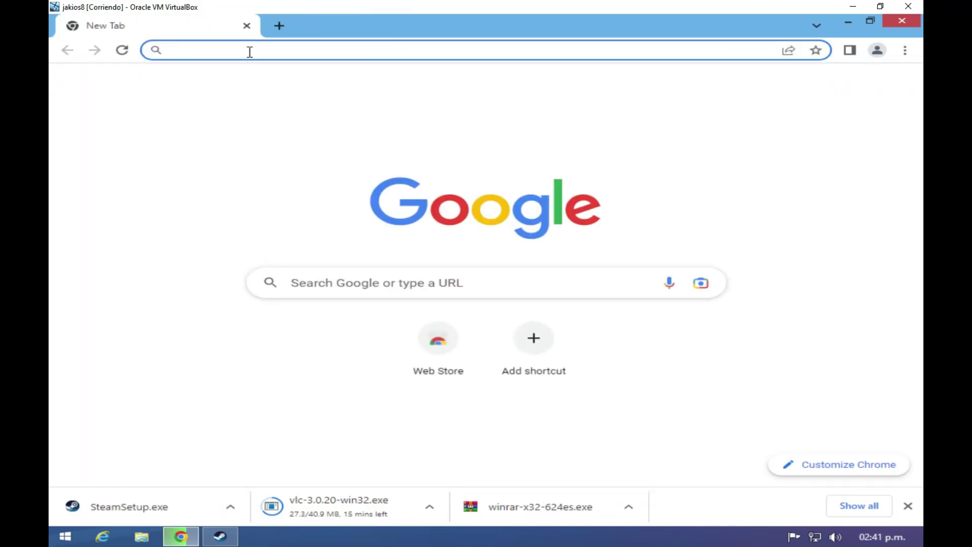
{"action": "left_click", "coordinate": [251, 49]}
{"action": "type", "text": "you"}
{"action": "key", "text": "Return"}
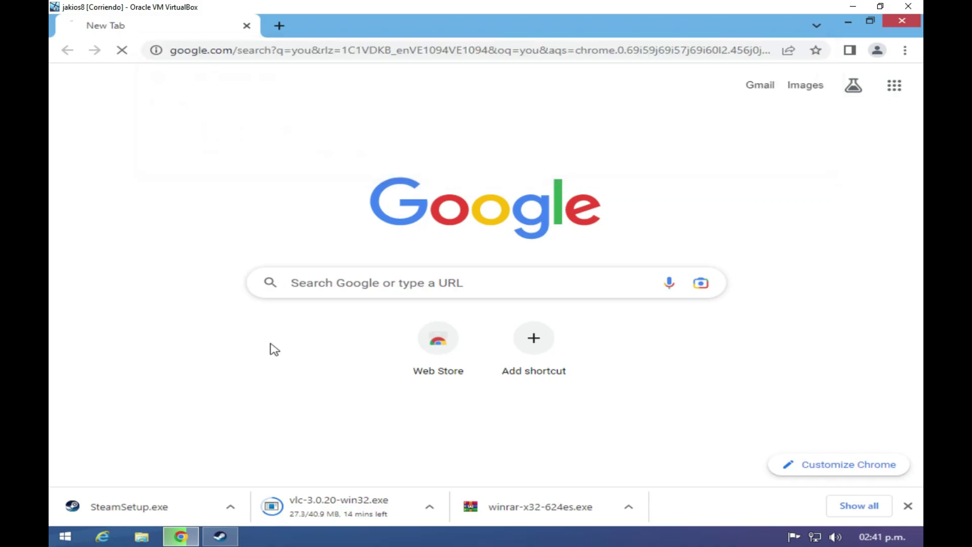
{"action": "left_click", "coordinate": [208, 239]}
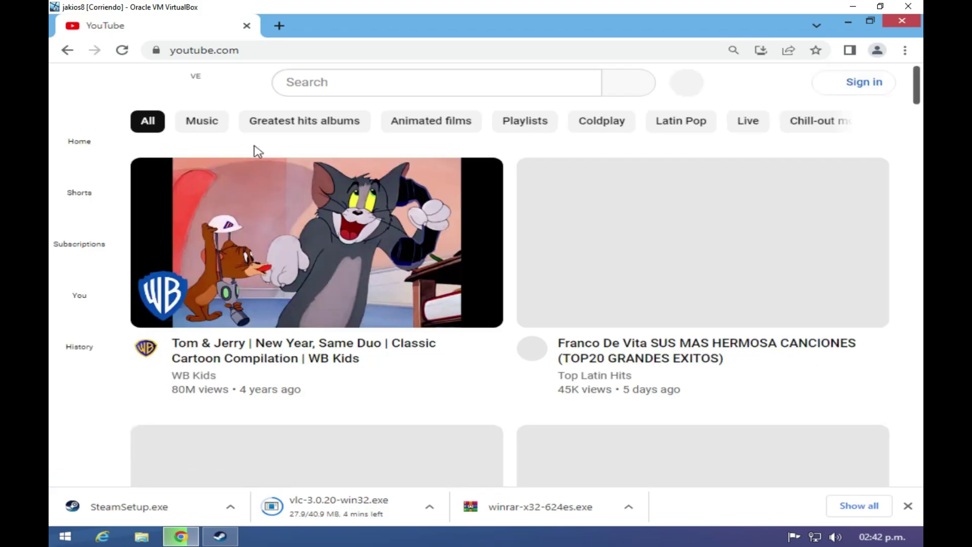
- Search YouTube for the JakiOS creator's name and open the Windows JakiOS channel
{"action": "scroll", "coordinate": [470, 217], "scroll_direction": "down", "scroll_amount": 10}
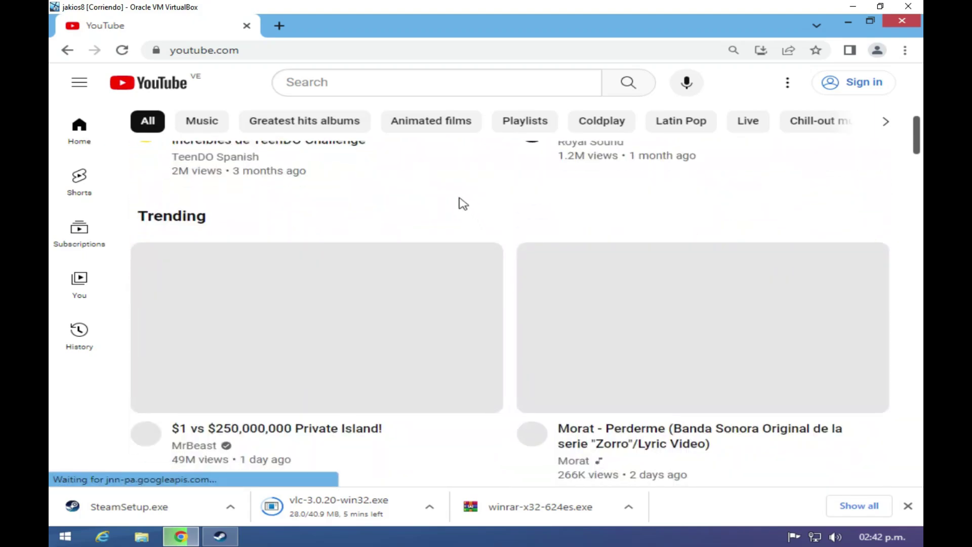
{"action": "left_click", "coordinate": [405, 80]}
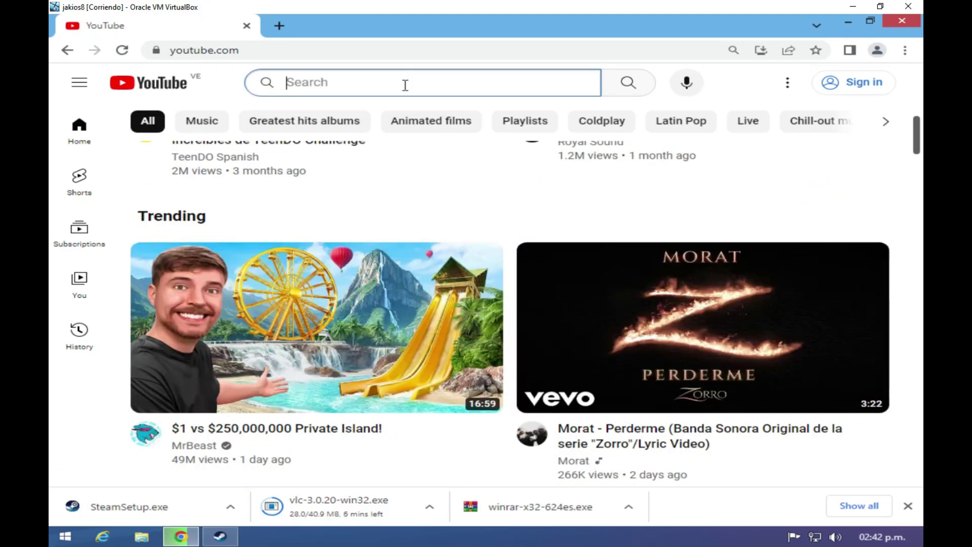
{"action": "type", "text": "erez"}
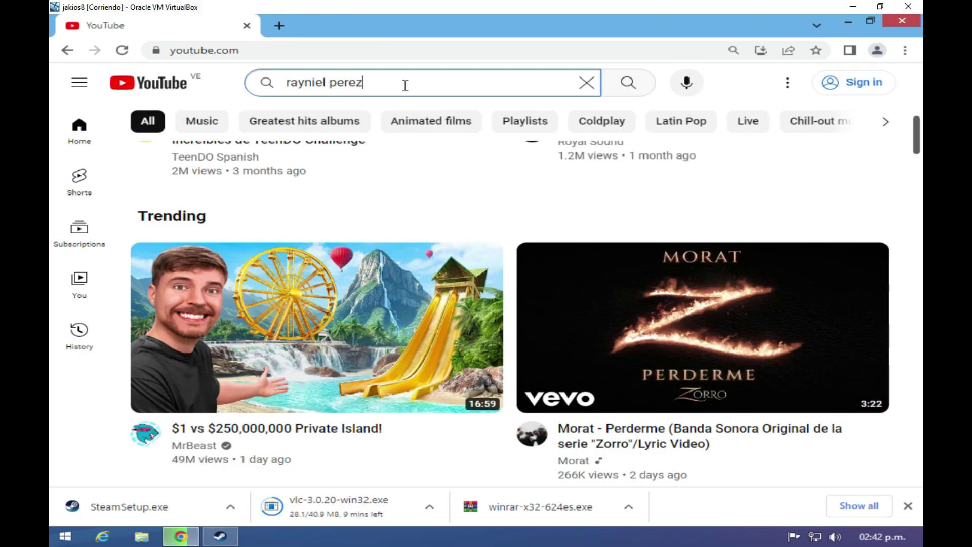
{"action": "key", "text": "Return"}
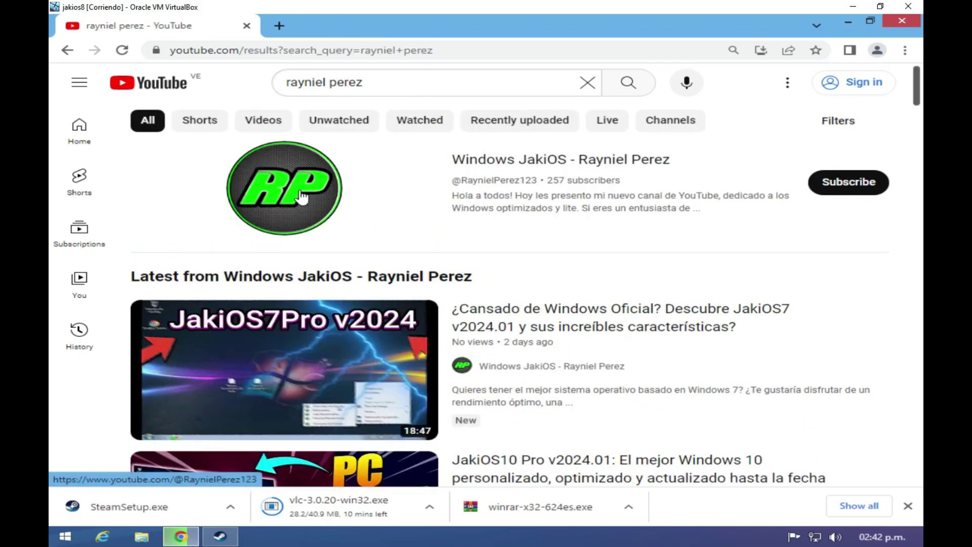
{"action": "left_click", "coordinate": [294, 201]}
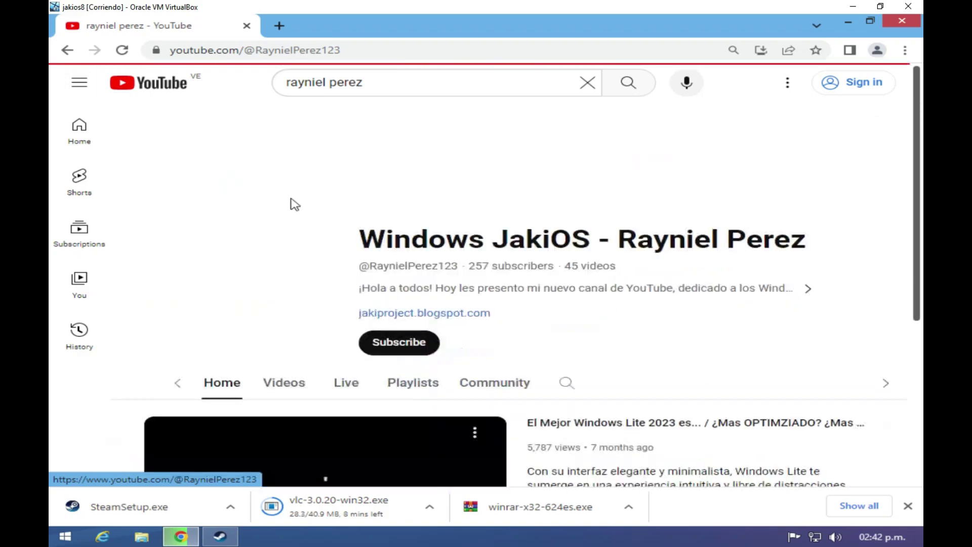
- Look through the Windows JakiOS channel's list of videos and return to the channel header
{"action": "left_click", "coordinate": [228, 388]}
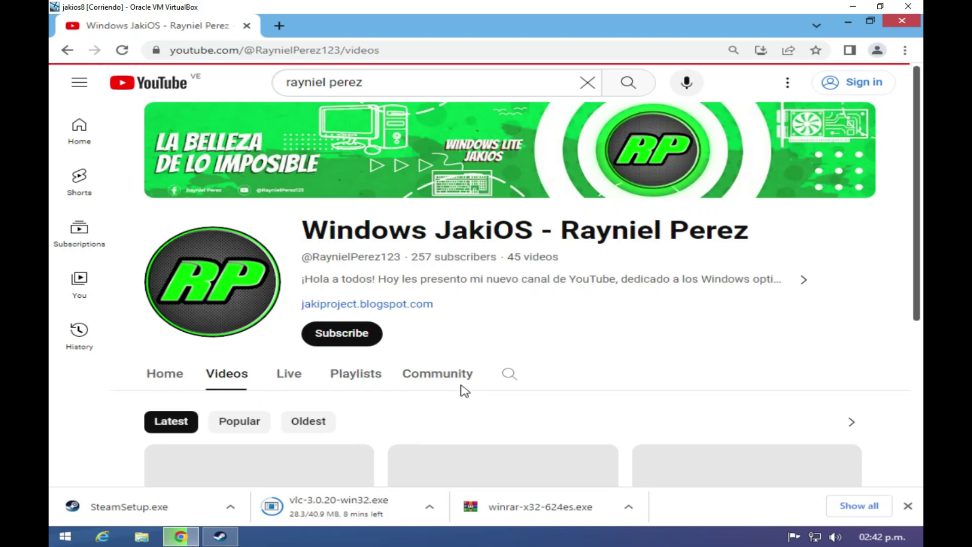
{"action": "scroll", "coordinate": [620, 253], "scroll_direction": "down", "scroll_amount": 4}
{"action": "scroll", "coordinate": [603, 258], "scroll_direction": "up", "scroll_amount": 3}
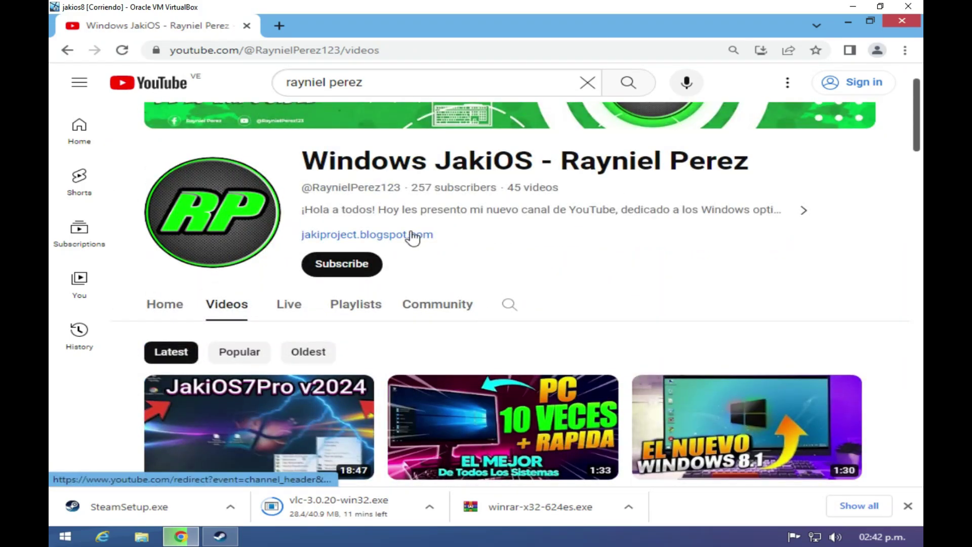
{"action": "scroll", "coordinate": [635, 272], "scroll_direction": "up", "scroll_amount": 2}
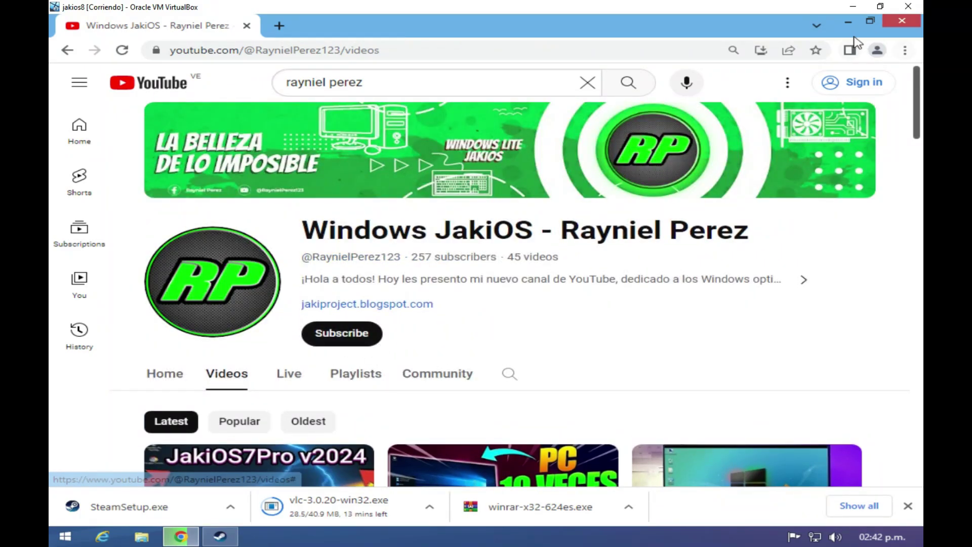
- Minimize Chrome, write "suscribiteeeee siiiii, ya estamos finalizando el video, instalo los programa que falta y listo" in the desktop text document and close it unsaved
{"action": "left_click", "coordinate": [848, 21]}
{"action": "right_click", "coordinate": [113, 411]}
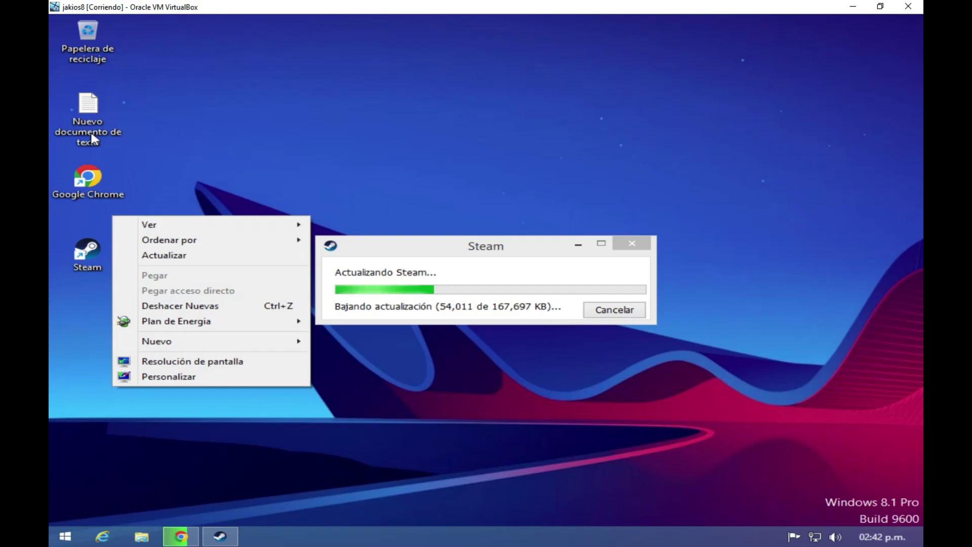
{"action": "double_click", "coordinate": [88, 109]}
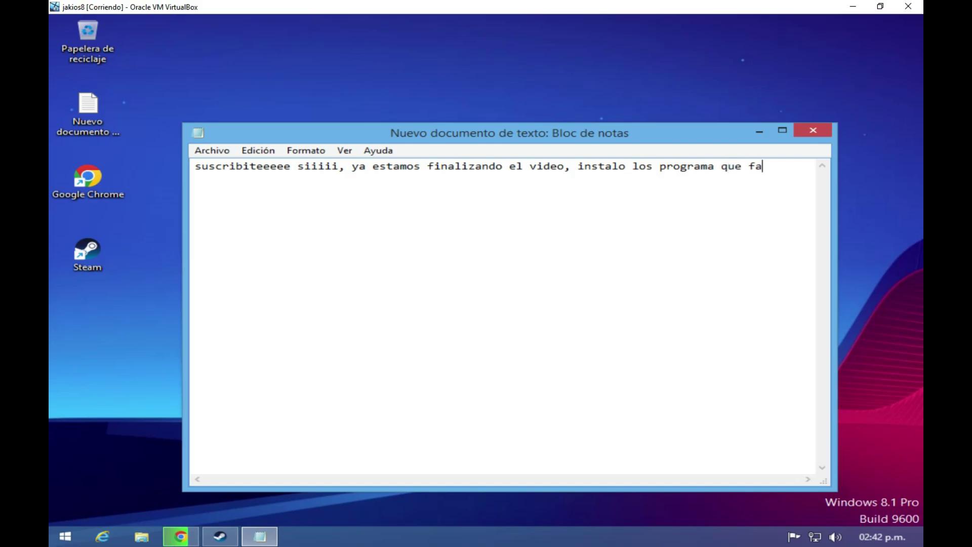
{"action": "type", "text": "y listo"}
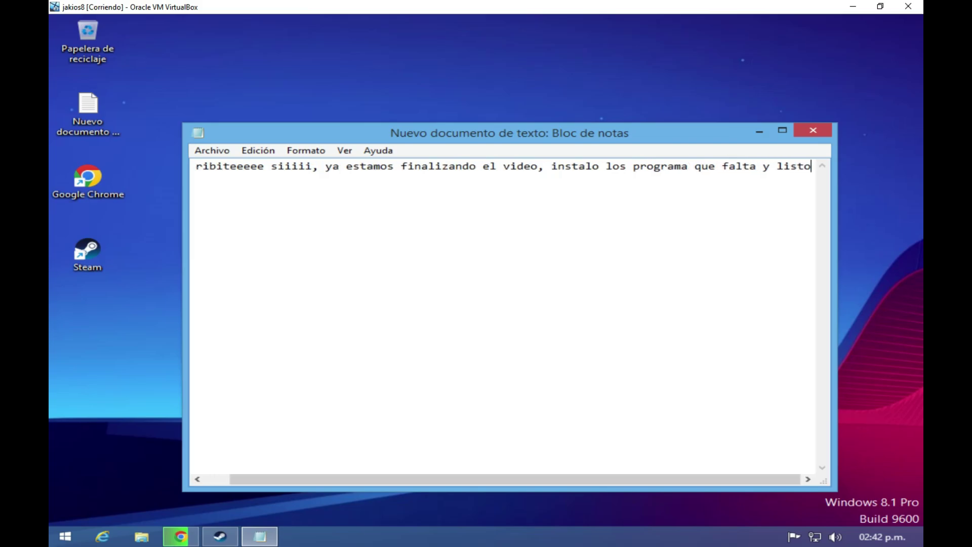
{"action": "left_click", "coordinate": [823, 137]}
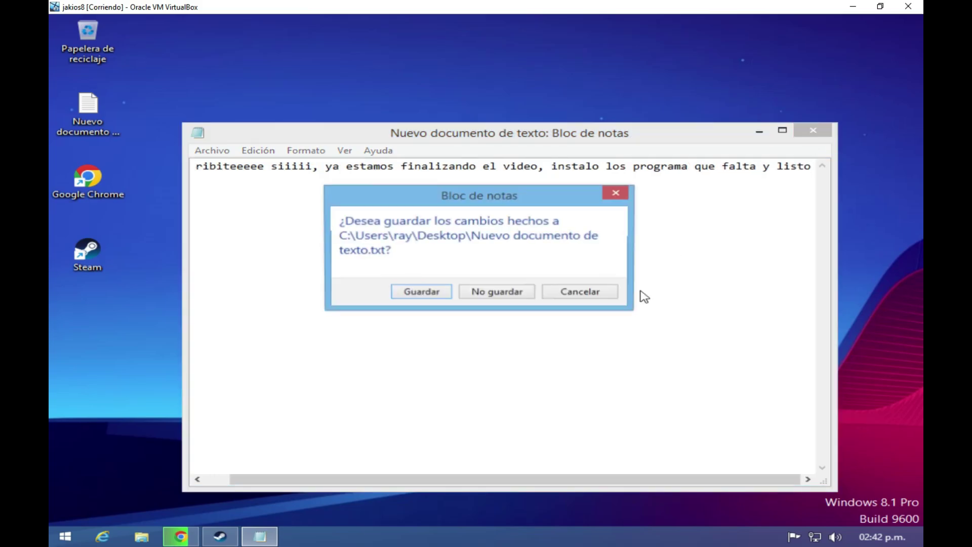
{"action": "left_click", "coordinate": [523, 296]}
- Switch back to Chrome and look through the Windows JakiOS channel's community posts
{"action": "left_click", "coordinate": [181, 536]}
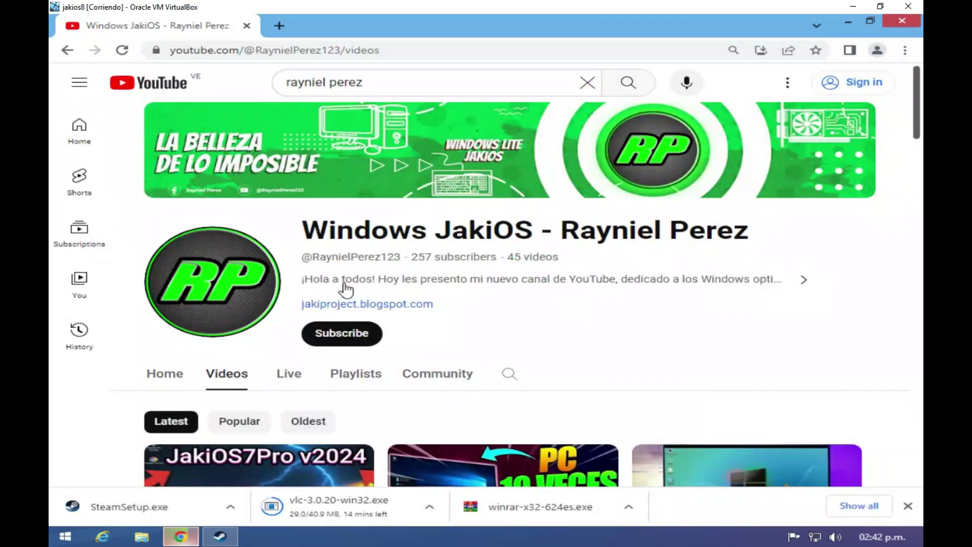
{"action": "left_click", "coordinate": [441, 380]}
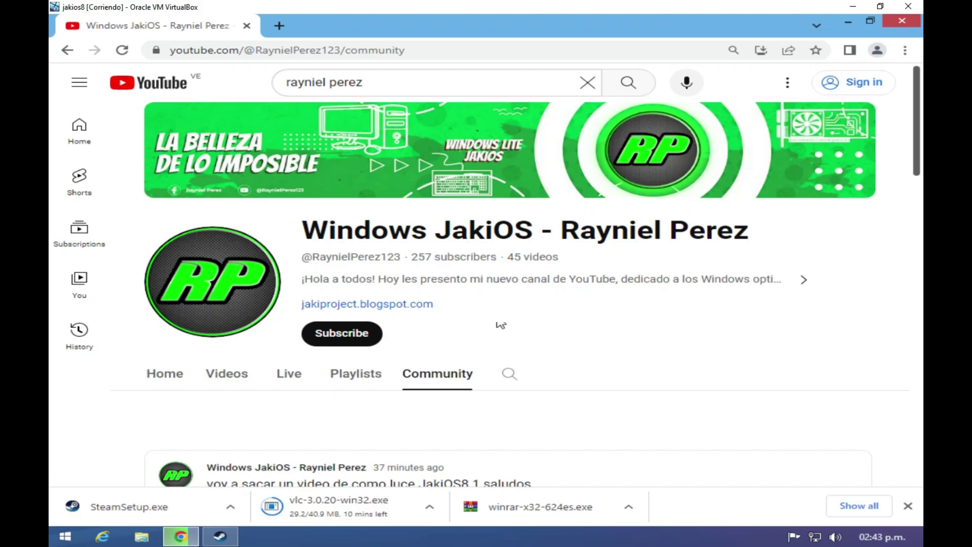
{"action": "scroll", "coordinate": [525, 314], "scroll_direction": "down", "scroll_amount": 7}
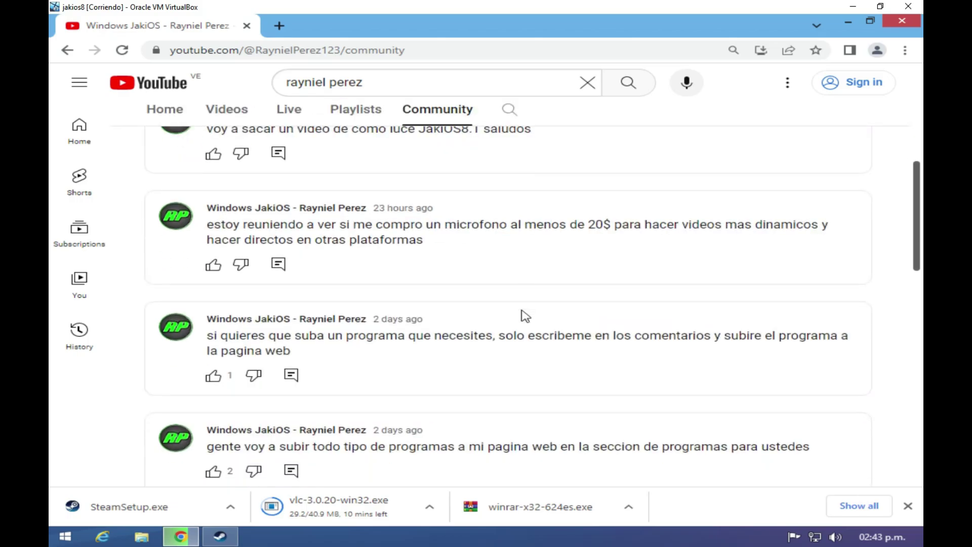
{"action": "scroll", "coordinate": [524, 315], "scroll_direction": "down", "scroll_amount": 2}
{"action": "scroll", "coordinate": [523, 310], "scroll_direction": "down", "scroll_amount": 3}
{"action": "scroll", "coordinate": [521, 310], "scroll_direction": "up", "scroll_amount": 12}
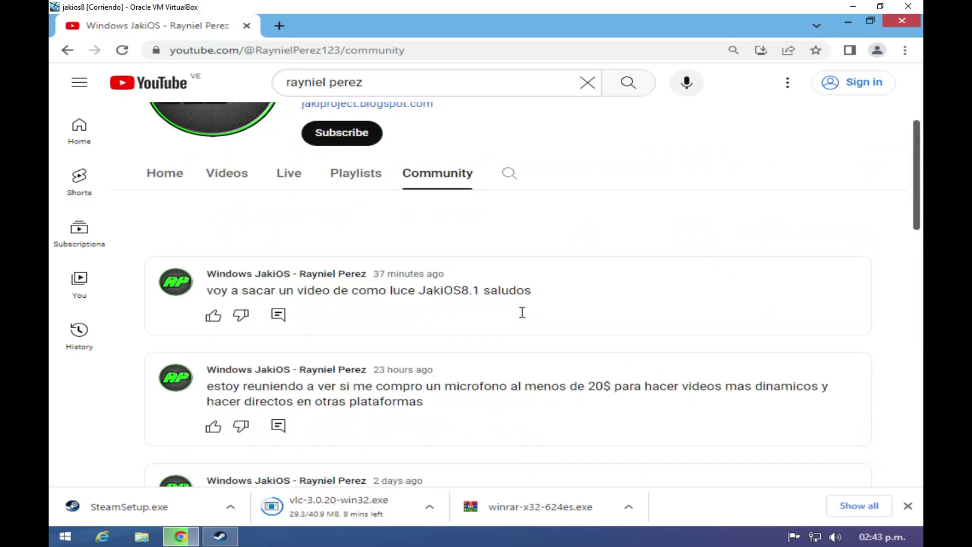
- Open the channel's jakiproject.blogspot.com link in its own tab and dismiss the translation offer
{"action": "left_click", "coordinate": [410, 308]}
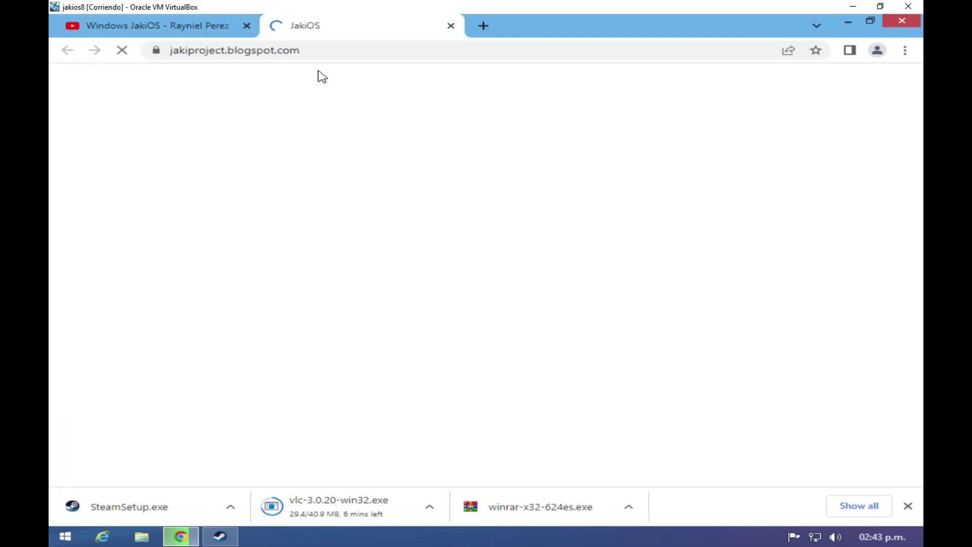
{"action": "left_click", "coordinate": [131, 25]}
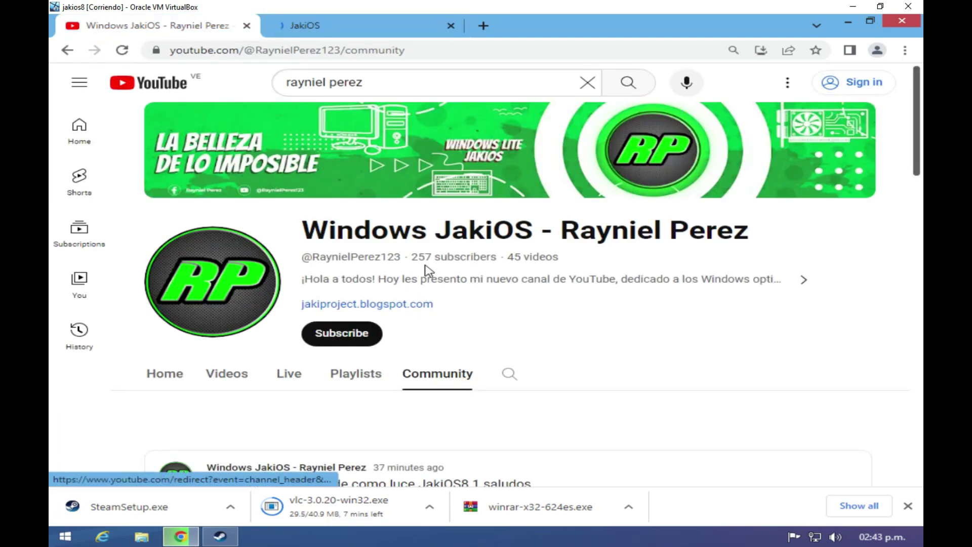
{"action": "left_click", "coordinate": [300, 26]}
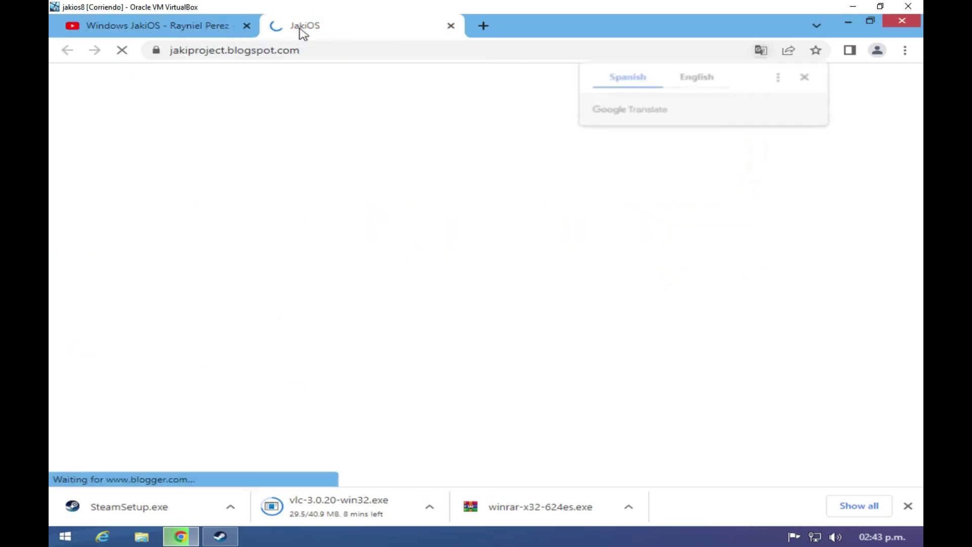
{"action": "left_click", "coordinate": [806, 77]}
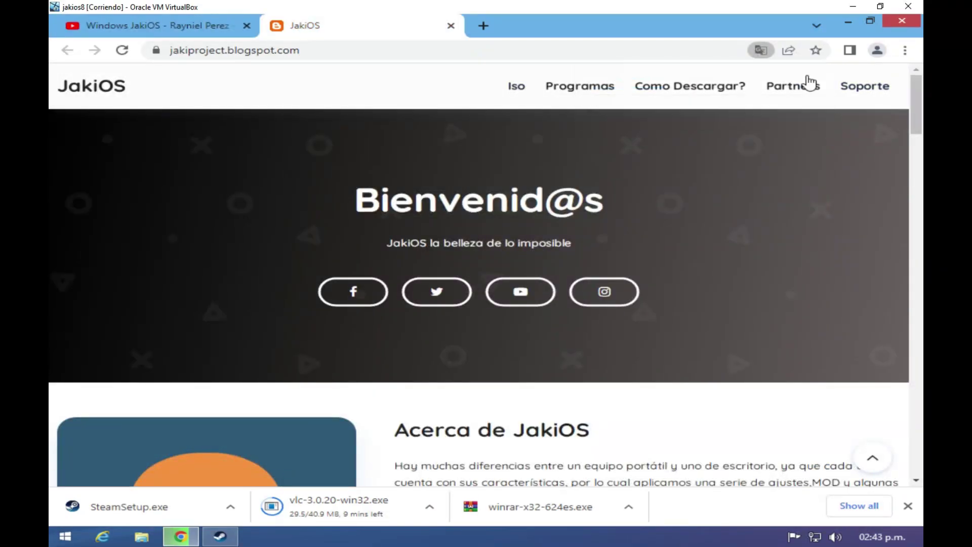
- Look through the JakiOS website down to the available Windows versions and close its tab
{"action": "scroll", "coordinate": [678, 283], "scroll_direction": "down", "scroll_amount": 1}
{"action": "scroll", "coordinate": [672, 297], "scroll_direction": "down", "scroll_amount": 12}
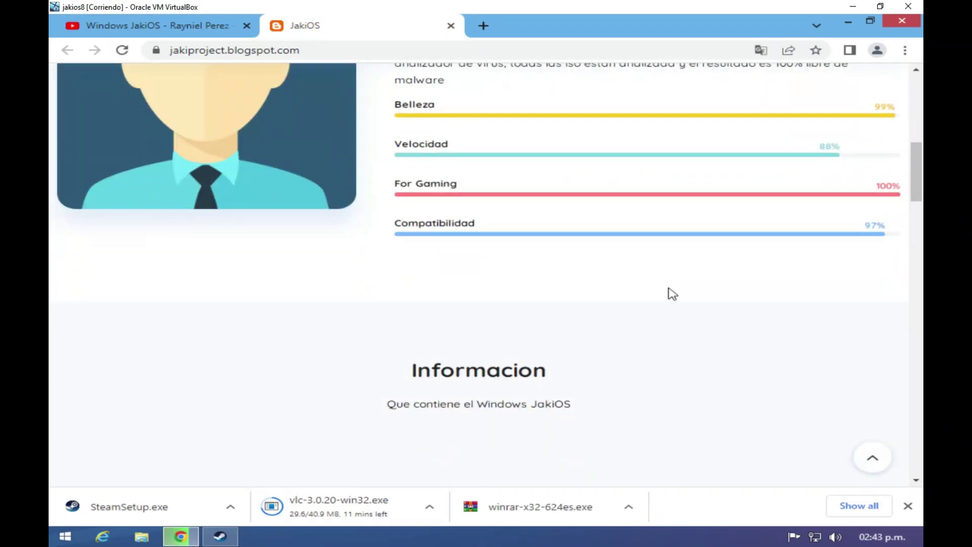
{"action": "scroll", "coordinate": [658, 290], "scroll_direction": "down", "scroll_amount": 2}
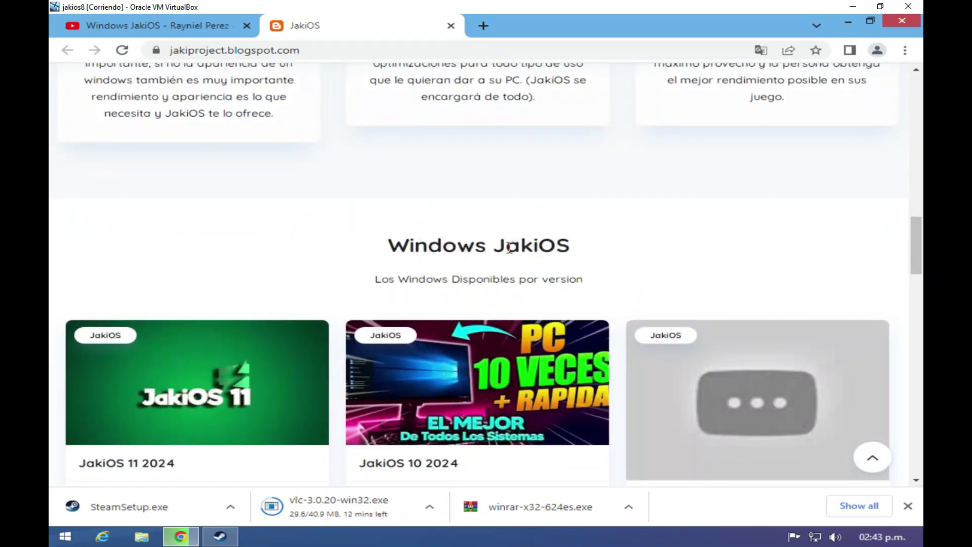
{"action": "scroll", "coordinate": [642, 286], "scroll_direction": "down", "scroll_amount": 6}
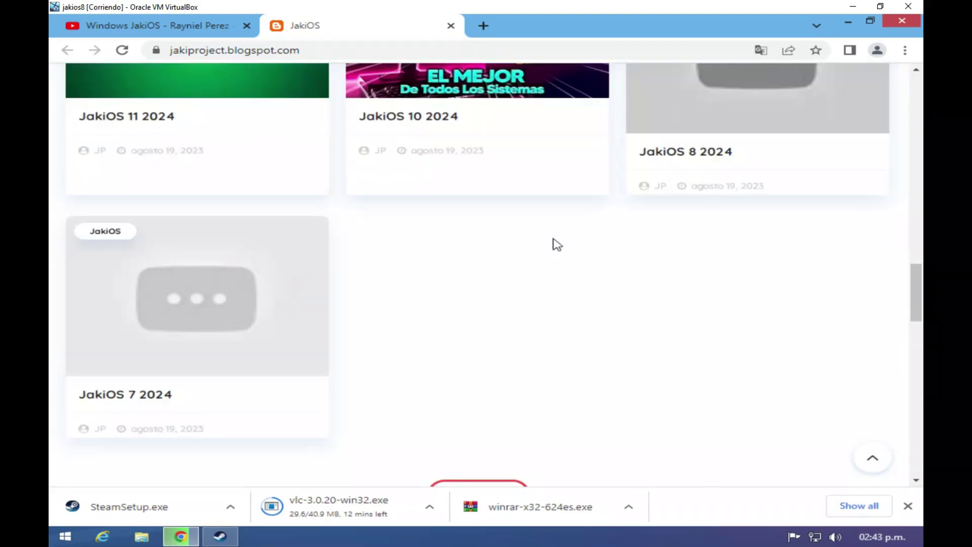
{"action": "left_click", "coordinate": [450, 26]}
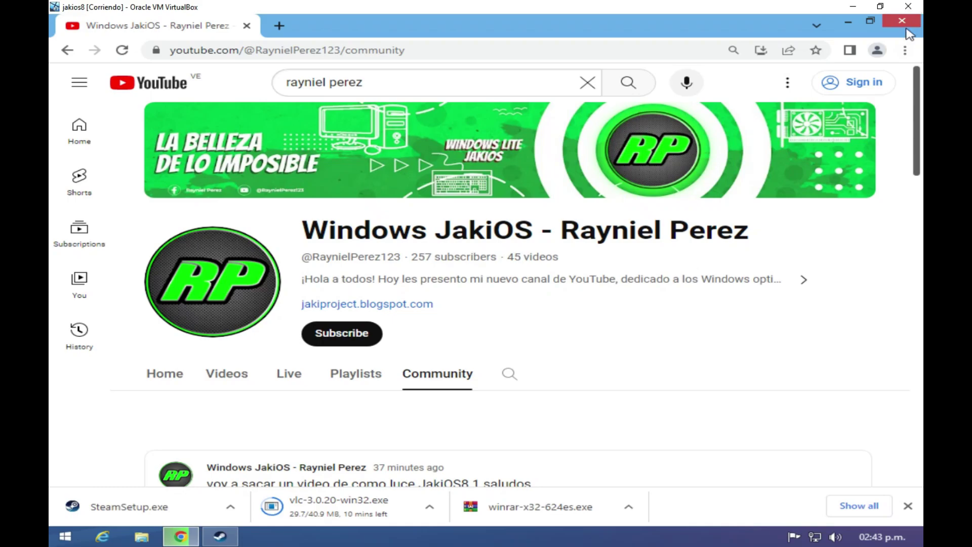
- Replace the YouTube channel page with a new tab, and bring up and dismiss Google's recent search suggestions
{"action": "left_click", "coordinate": [281, 25]}
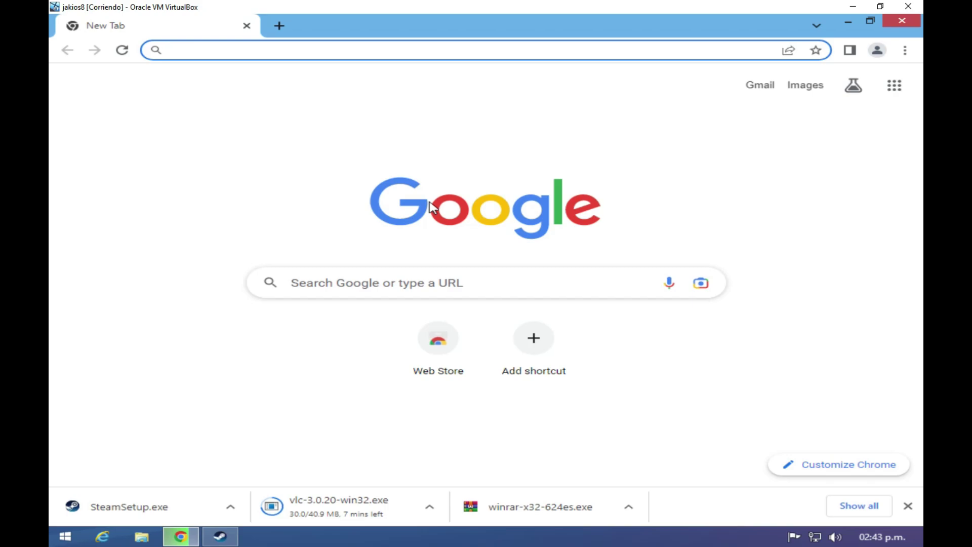
{"action": "left_click", "coordinate": [557, 284]}
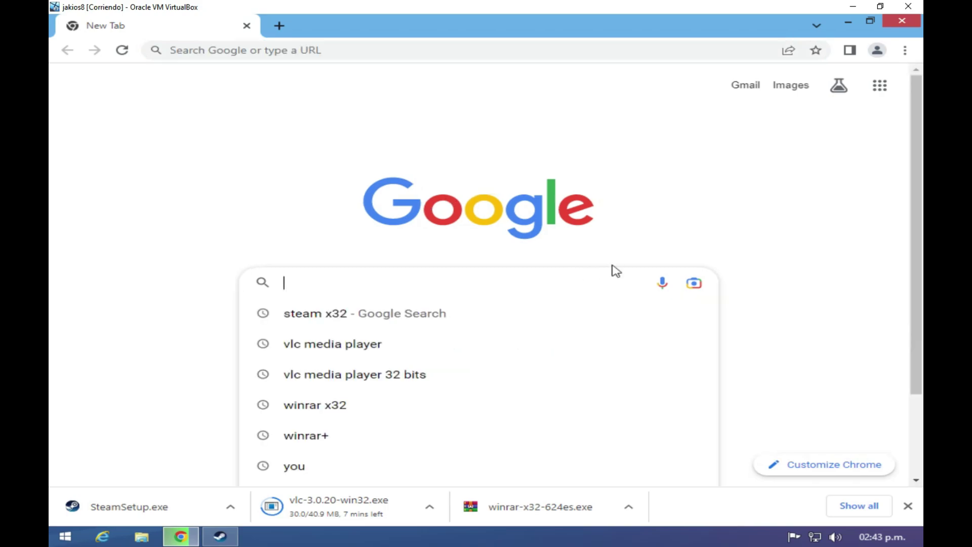
{"action": "left_click", "coordinate": [53, 454]}
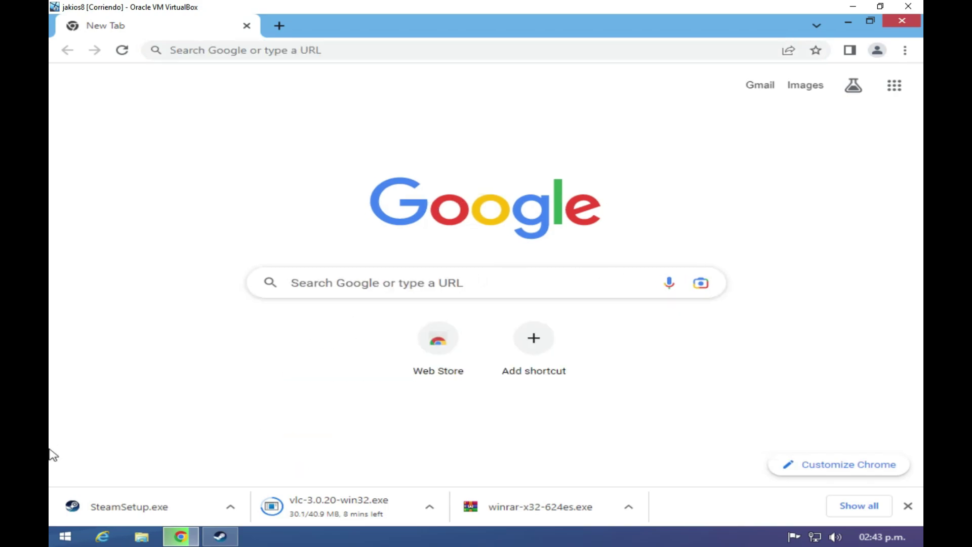
- Try to close Chrome, choosing to keep it open and continue the running download
{"action": "left_click", "coordinate": [315, 278]}
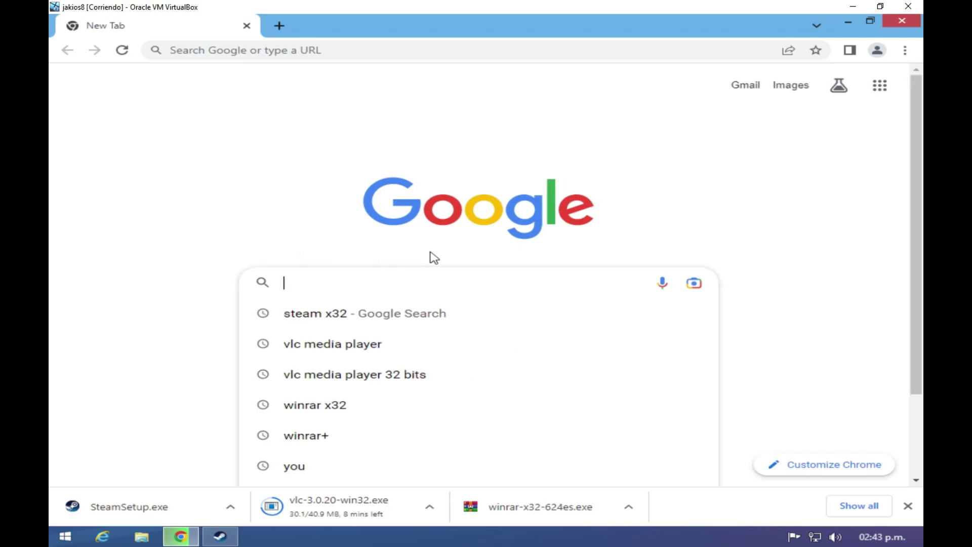
{"action": "left_click", "coordinate": [902, 20]}
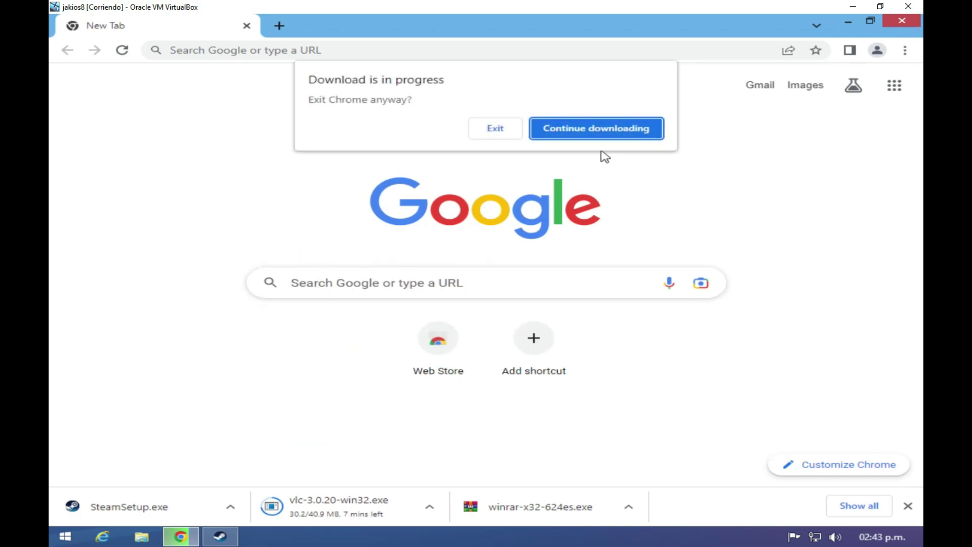
{"action": "left_click", "coordinate": [595, 129]}
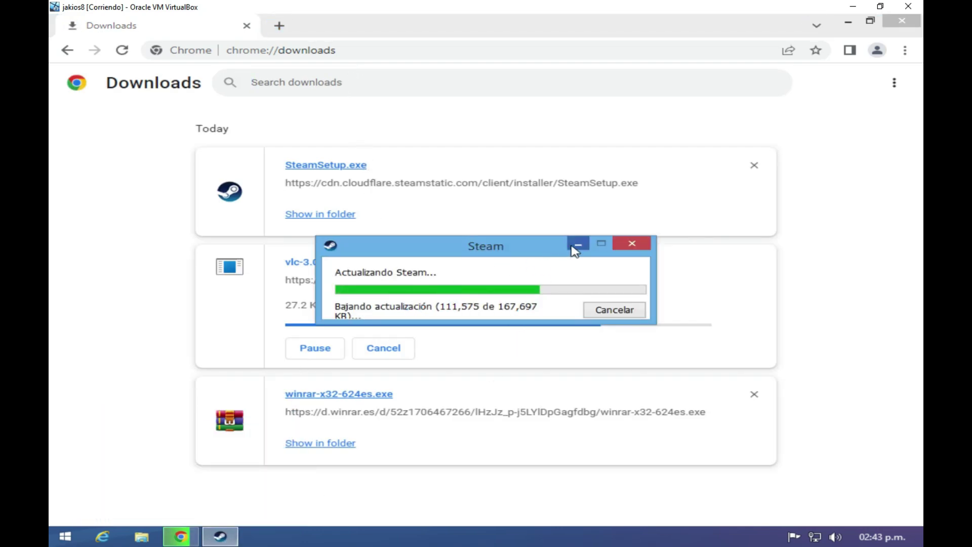
- Minimize the Steam updater and replace Chrome's Downloads page with a new tab
{"action": "left_click", "coordinate": [577, 244]}
{"action": "left_click", "coordinate": [279, 26]}
{"action": "left_click", "coordinate": [247, 26]}
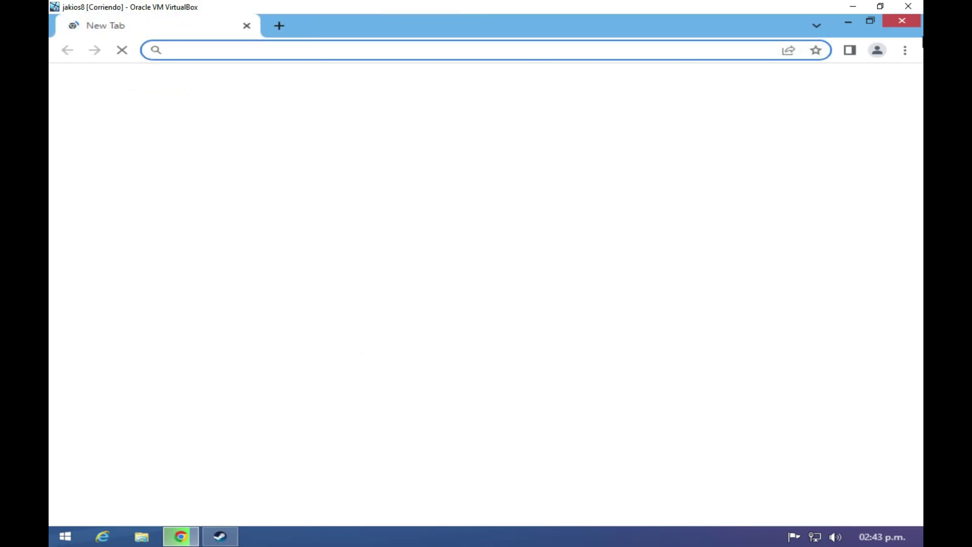
- Open Chrome's settings, view the System section and go to the Languages section
{"action": "left_click", "coordinate": [905, 50]}
{"action": "left_click", "coordinate": [759, 286]}
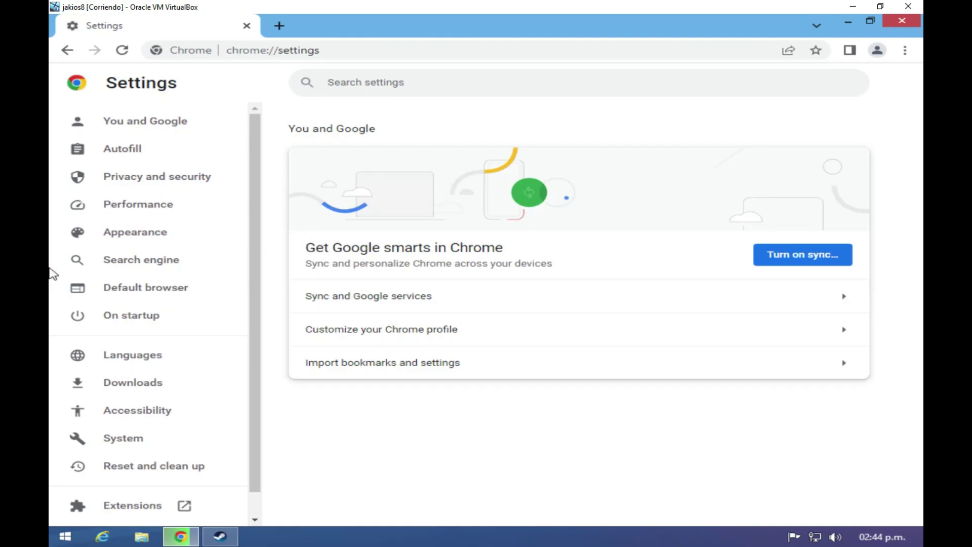
{"action": "scroll", "coordinate": [53, 274], "scroll_direction": "down", "scroll_amount": 1}
{"action": "left_click", "coordinate": [142, 412]}
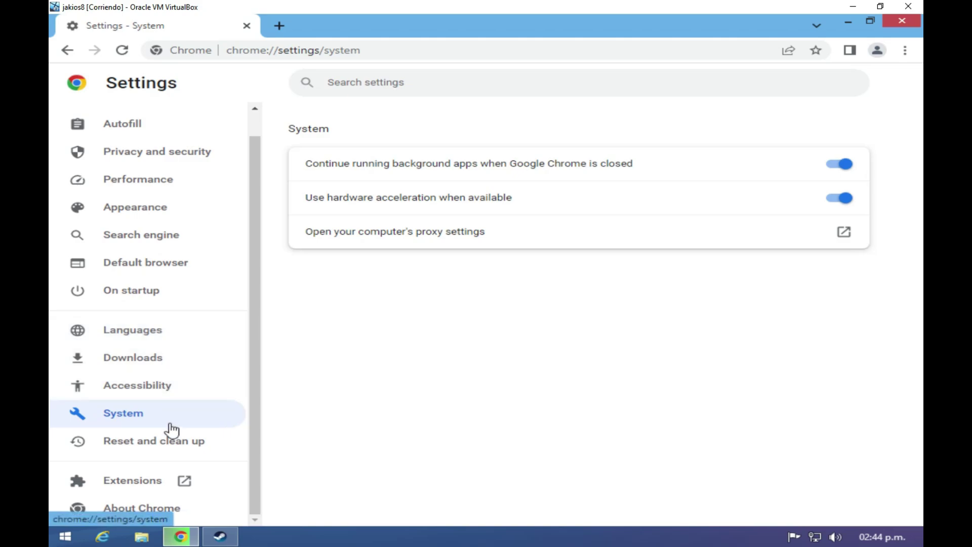
{"action": "scroll", "coordinate": [169, 405], "scroll_direction": "up", "scroll_amount": 1}
{"action": "left_click", "coordinate": [152, 379]}
{"action": "left_click", "coordinate": [151, 360]}
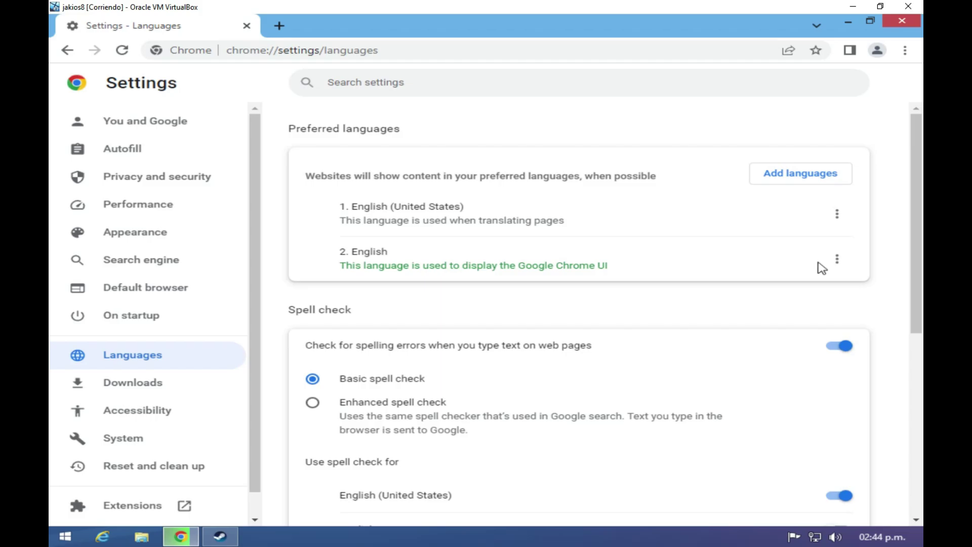
- Remove English (United States) from Chrome's preferred languages
{"action": "double_click", "coordinate": [821, 268]}
{"action": "left_click", "coordinate": [837, 259]}
{"action": "left_click", "coordinate": [840, 215]}
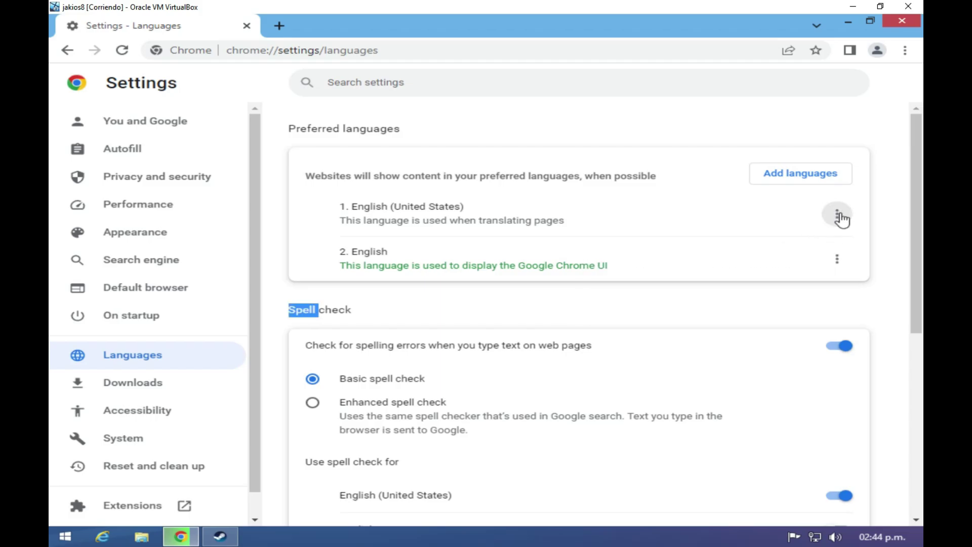
{"action": "left_click", "coordinate": [711, 277]}
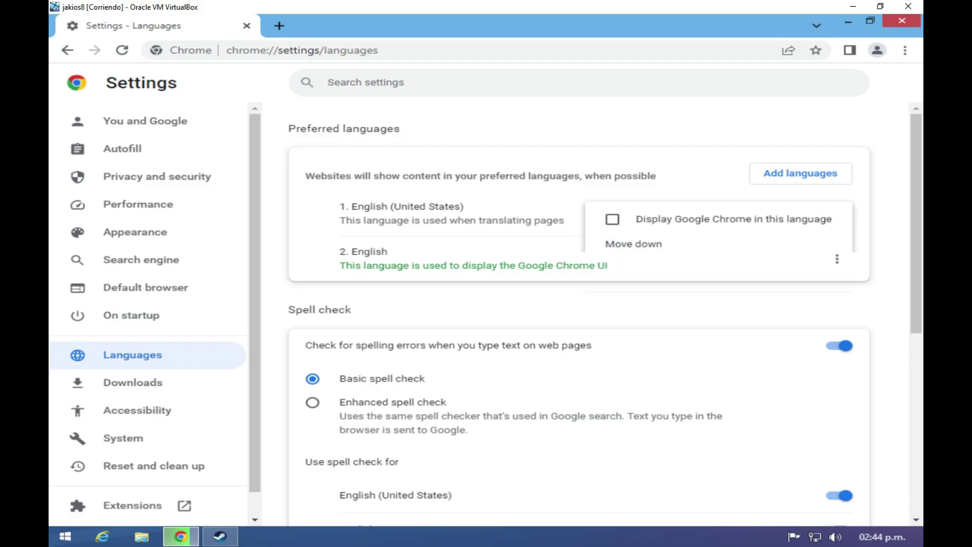
- Find Spanish (Venezuela) by searching for "venezue" and add it to Chrome's preferred languages
{"action": "left_click", "coordinate": [823, 175]}
{"action": "type", "text": "venezu"}
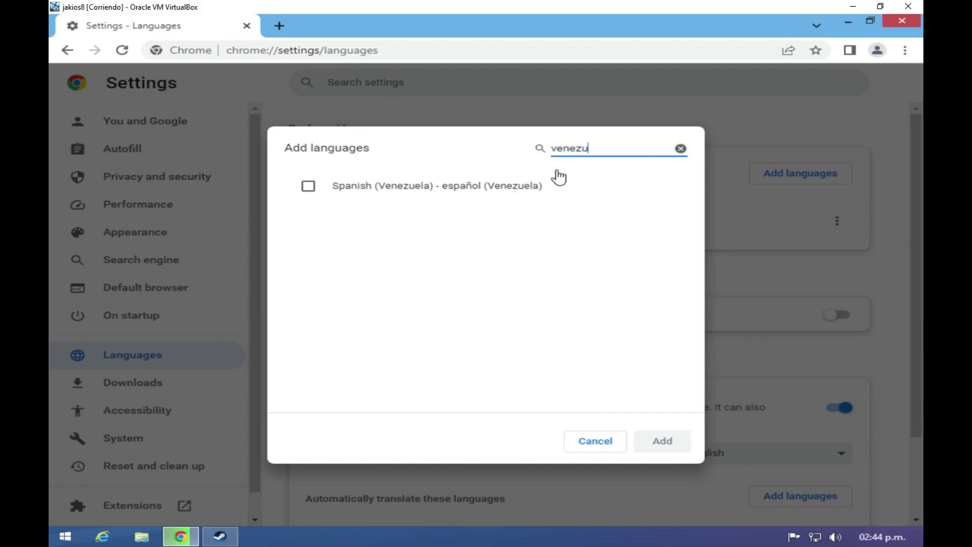
{"action": "type", "text": "e"}
{"action": "left_click", "coordinate": [522, 196]}
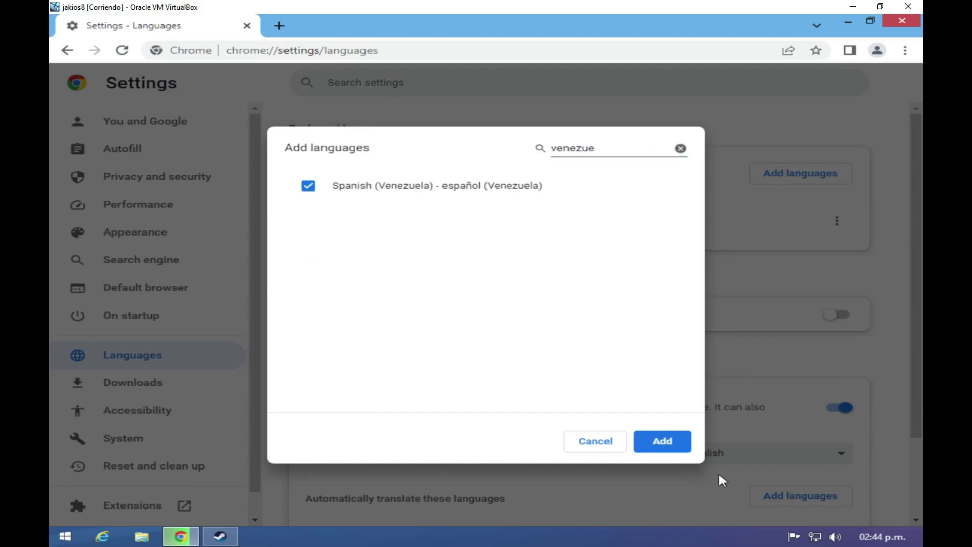
{"action": "left_click", "coordinate": [678, 450]}
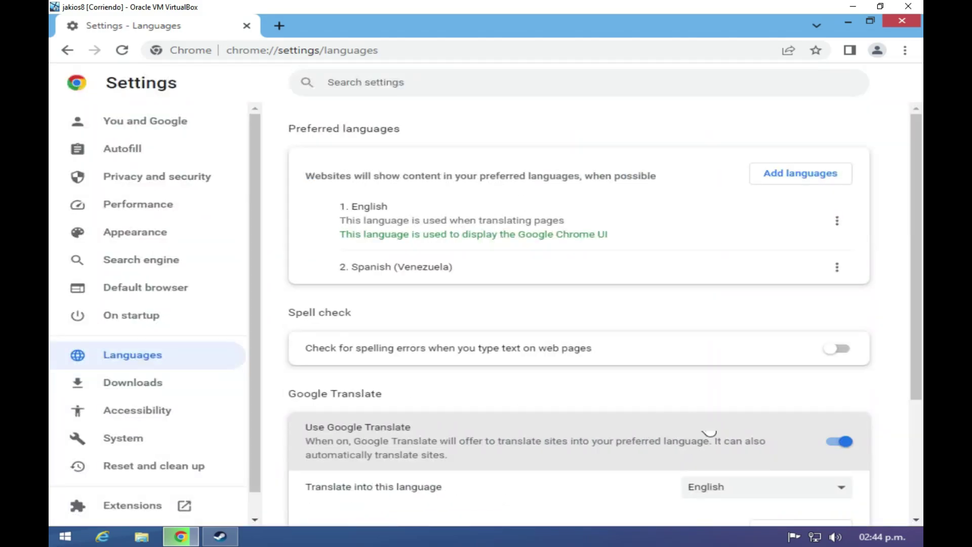
- Make Spanish (Venezuela) Chrome's display language and remove English from the preferred languages
{"action": "left_click", "coordinate": [850, 274]}
{"action": "left_click", "coordinate": [804, 277]}
{"action": "left_click", "coordinate": [837, 255]}
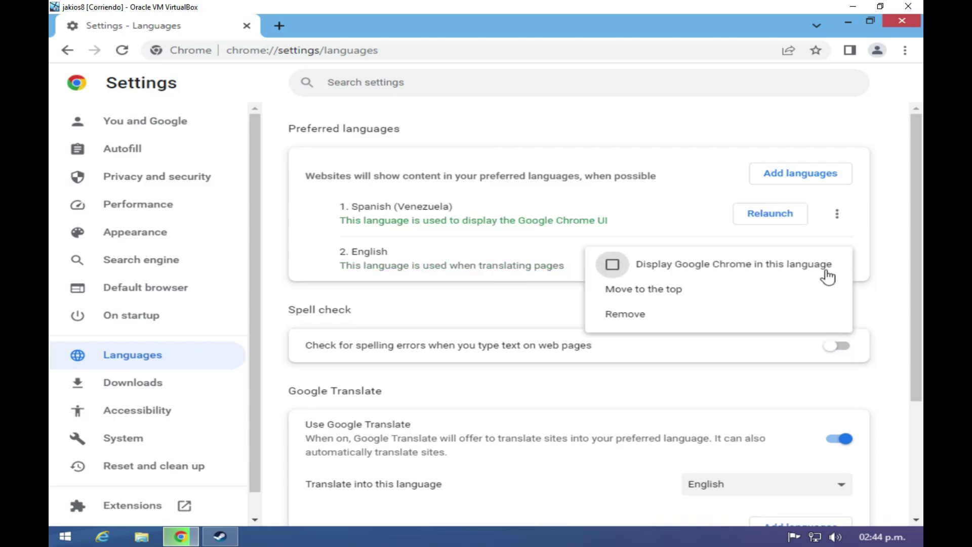
{"action": "left_click", "coordinate": [705, 314]}
- Try to relaunch Chrome, choosing to continue the download, and check the Steam update before returning to the language settings
{"action": "left_click", "coordinate": [777, 223]}
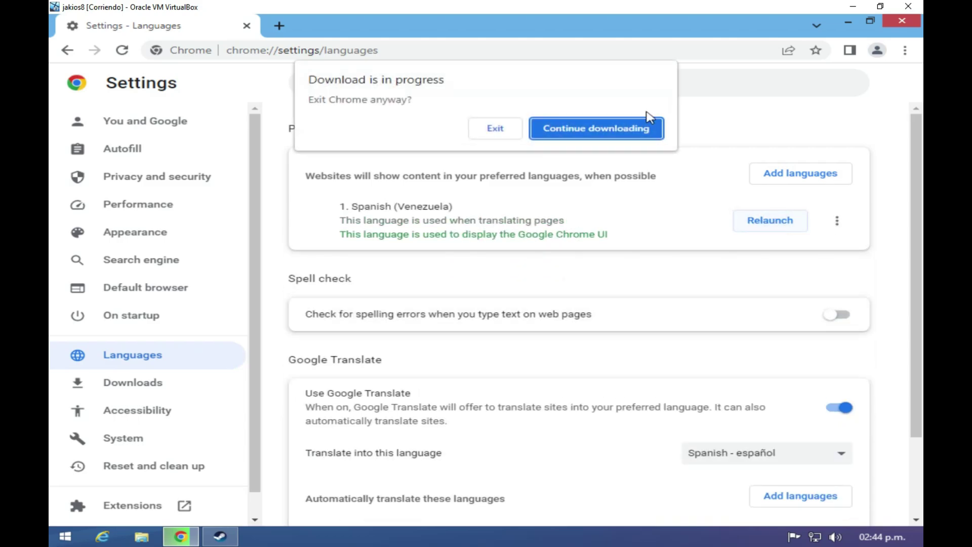
{"action": "left_click", "coordinate": [594, 130]}
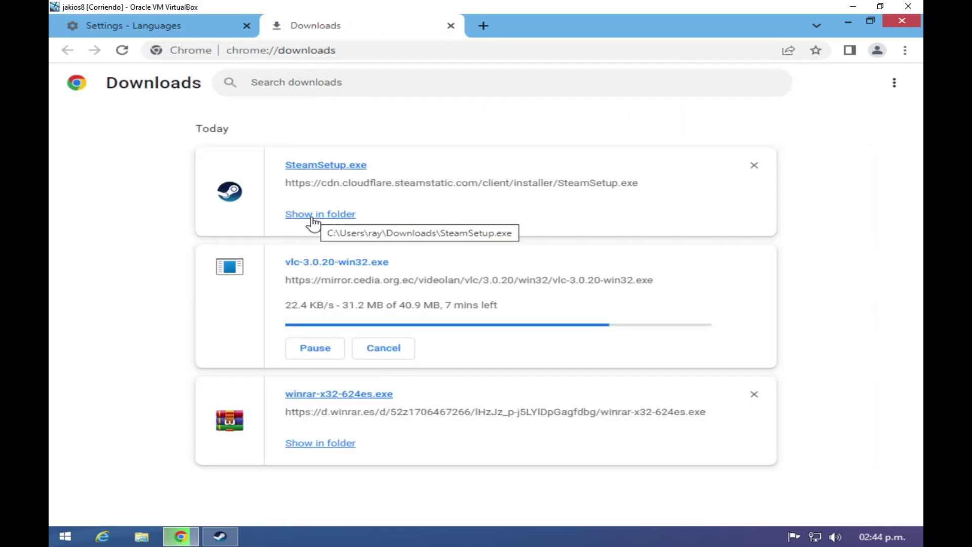
{"action": "left_click", "coordinate": [220, 536]}
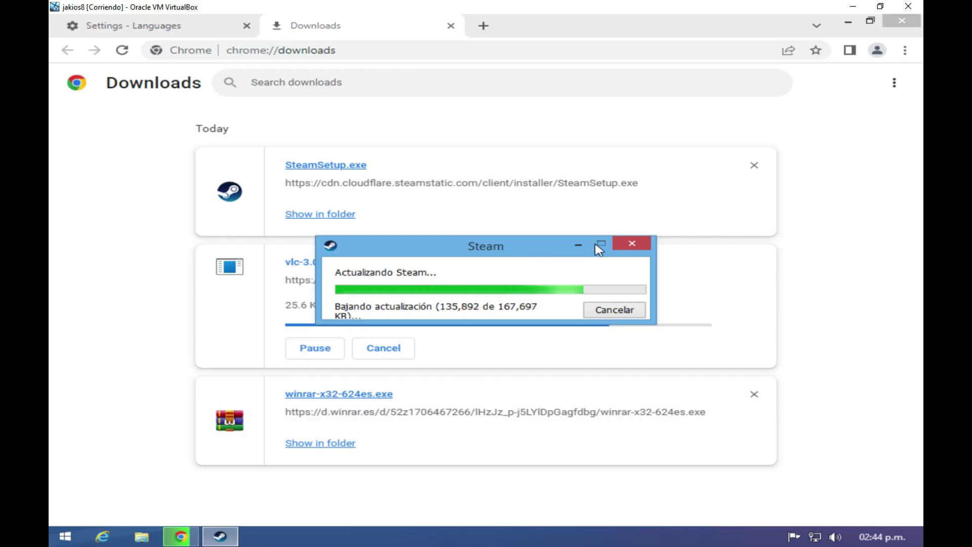
{"action": "left_click", "coordinate": [597, 244]}
{"action": "left_click", "coordinate": [199, 20]}
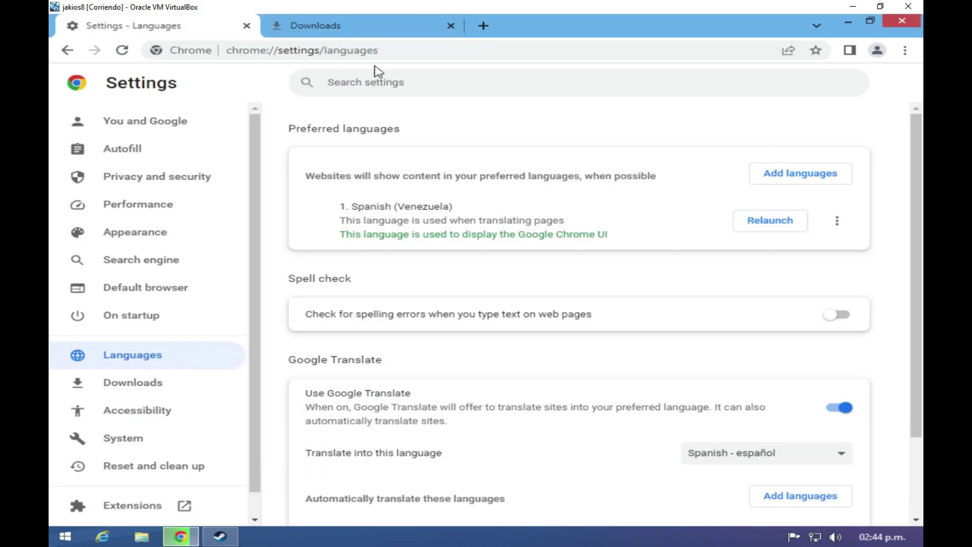
- Replace the Downloads page with a new tab, search for "you" and open the "YouTube: Principal" result
{"action": "left_click", "coordinate": [483, 26]}
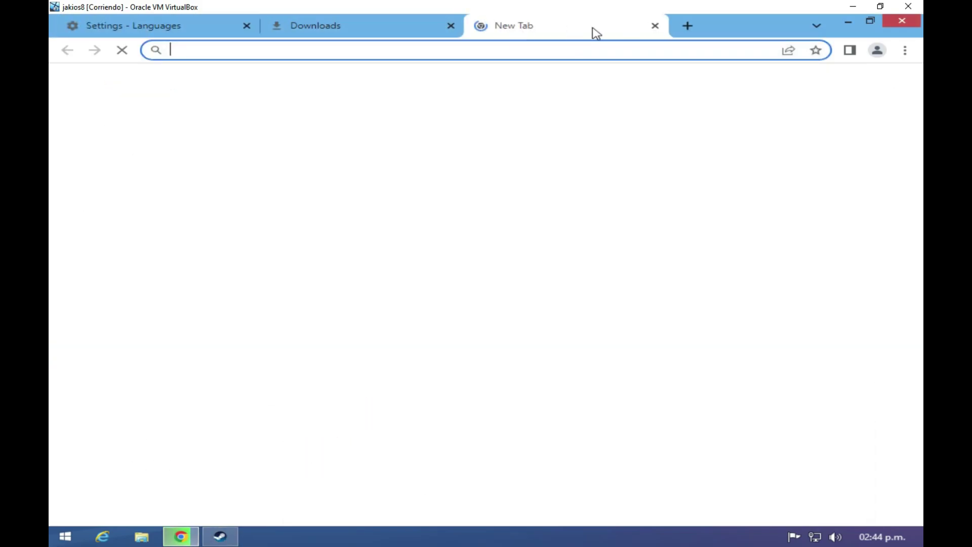
{"action": "left_click", "coordinate": [450, 26]}
{"action": "left_click", "coordinate": [445, 49]}
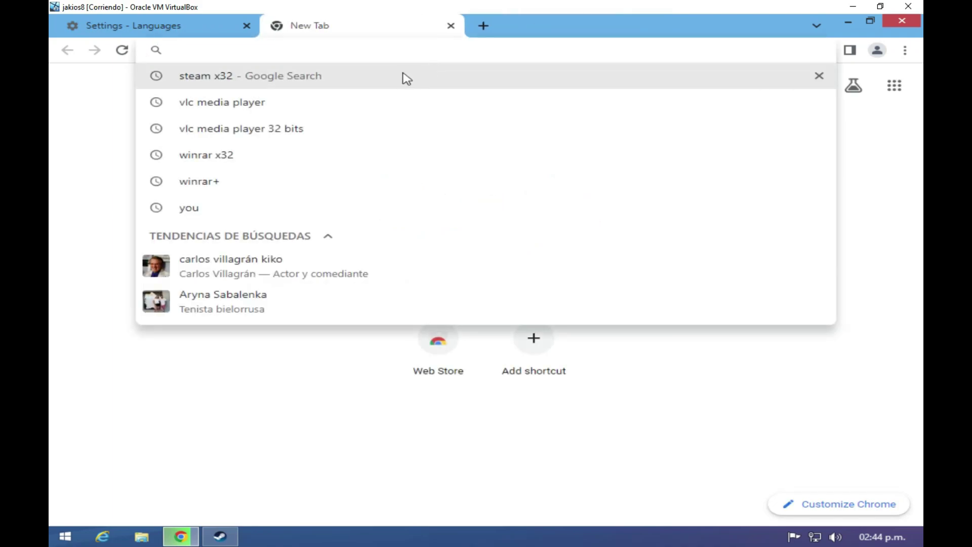
{"action": "type", "text": "you"}
{"action": "key", "text": "Return"}
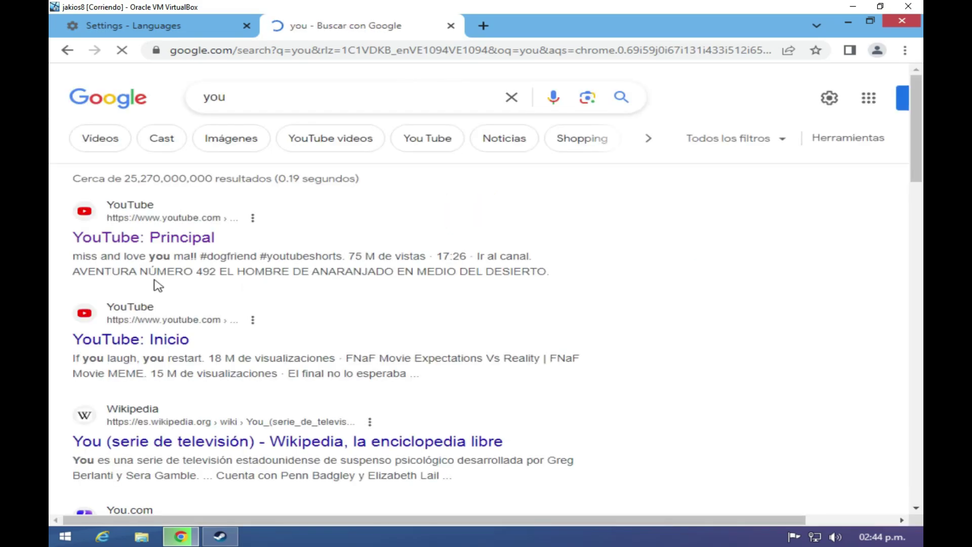
{"action": "left_click", "coordinate": [172, 239]}
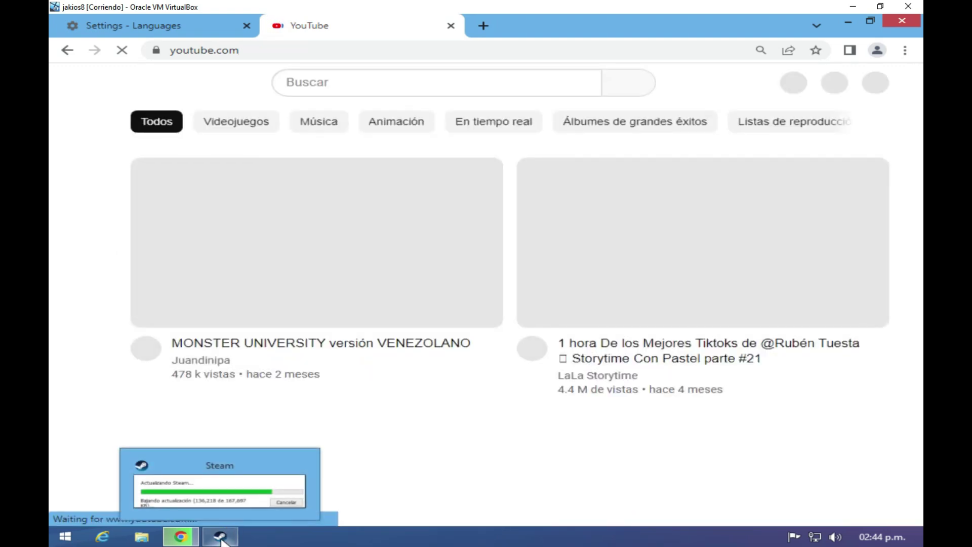
- Check the Steam update's progress and look through the recommended and trending videos on YouTube's home page
{"action": "left_click", "coordinate": [221, 537]}
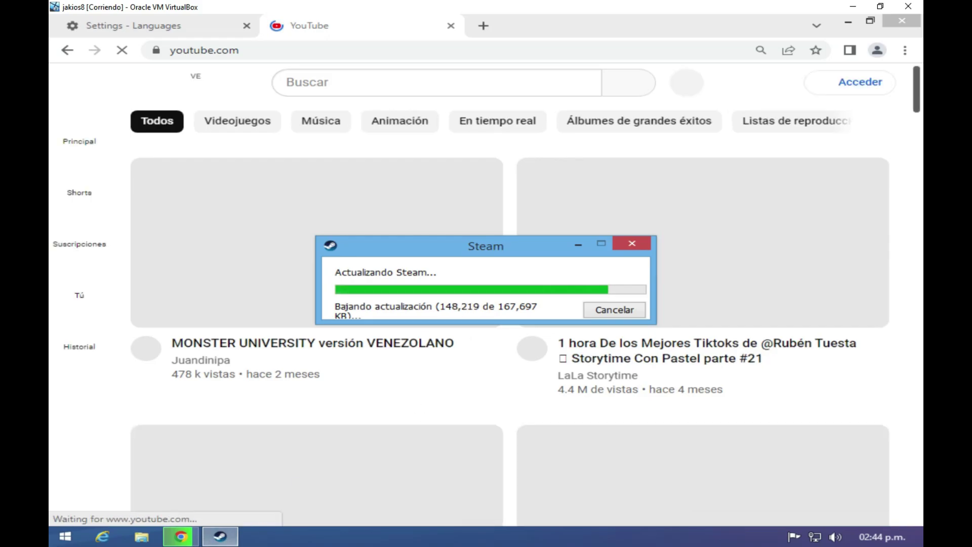
{"action": "left_click", "coordinate": [578, 244]}
{"action": "scroll", "coordinate": [571, 252], "scroll_direction": "down", "scroll_amount": 1}
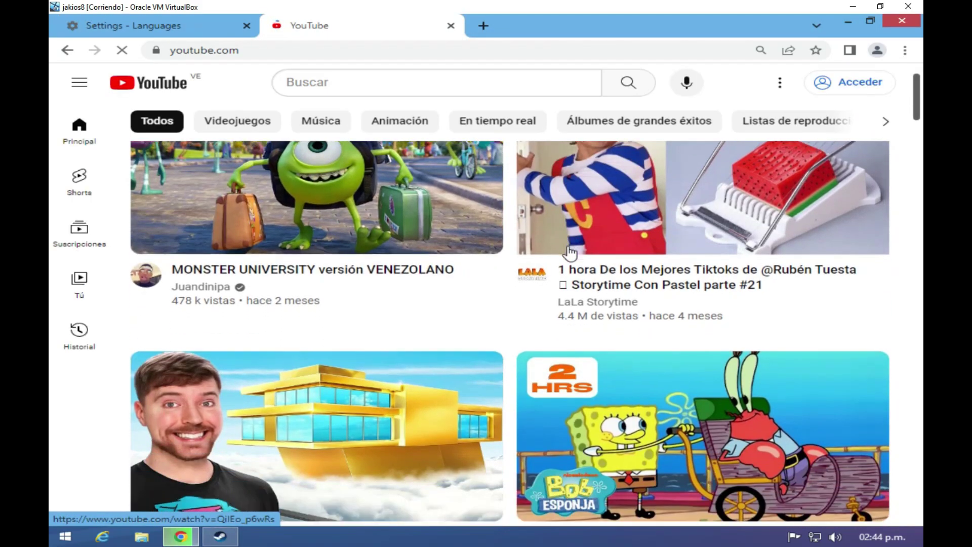
{"action": "scroll", "coordinate": [570, 251], "scroll_direction": "down", "scroll_amount": 3}
{"action": "scroll", "coordinate": [567, 252], "scroll_direction": "down", "scroll_amount": 3}
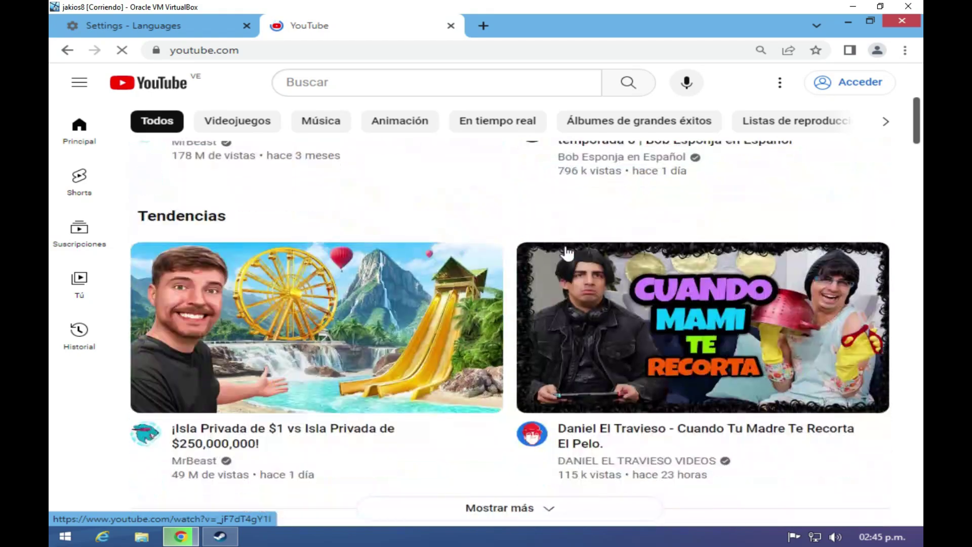
{"action": "scroll", "coordinate": [566, 252], "scroll_direction": "down", "scroll_amount": 3}
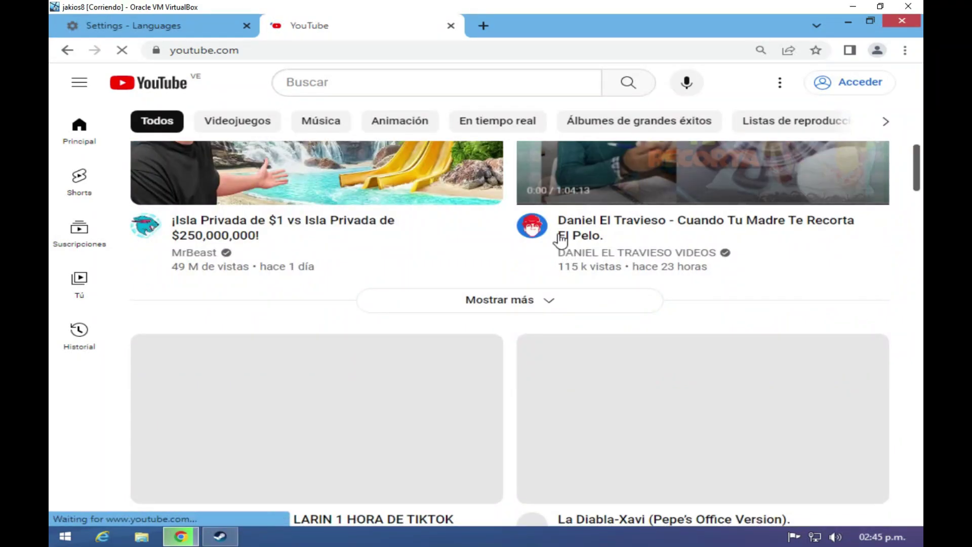
{"action": "scroll", "coordinate": [475, 165], "scroll_direction": "down", "scroll_amount": 2}
{"action": "scroll", "coordinate": [473, 173], "scroll_direction": "up", "scroll_amount": 5}
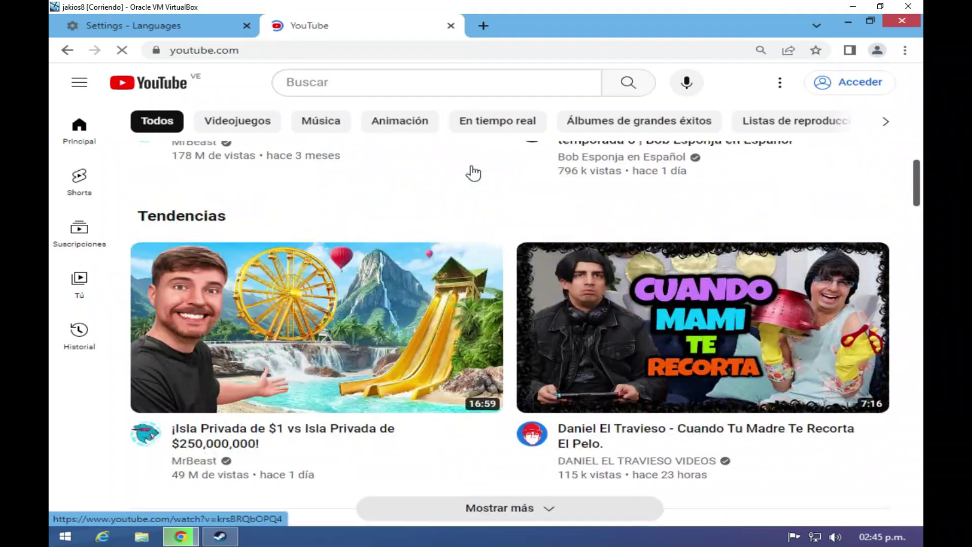
{"action": "scroll", "coordinate": [471, 170], "scroll_direction": "down", "scroll_amount": 10}
{"action": "scroll", "coordinate": [470, 169], "scroll_direction": "up", "scroll_amount": 8}
{"action": "scroll", "coordinate": [468, 167], "scroll_direction": "down", "scroll_amount": 3}
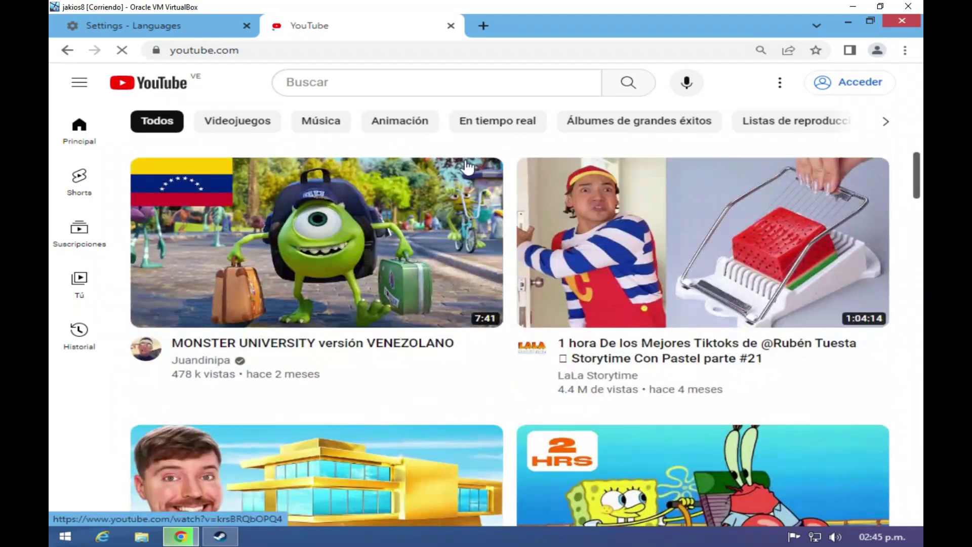
- Minimize Chrome and move the desktop folder "Nueva carpeta" to the Recycle Bin
{"action": "left_click", "coordinate": [847, 22]}
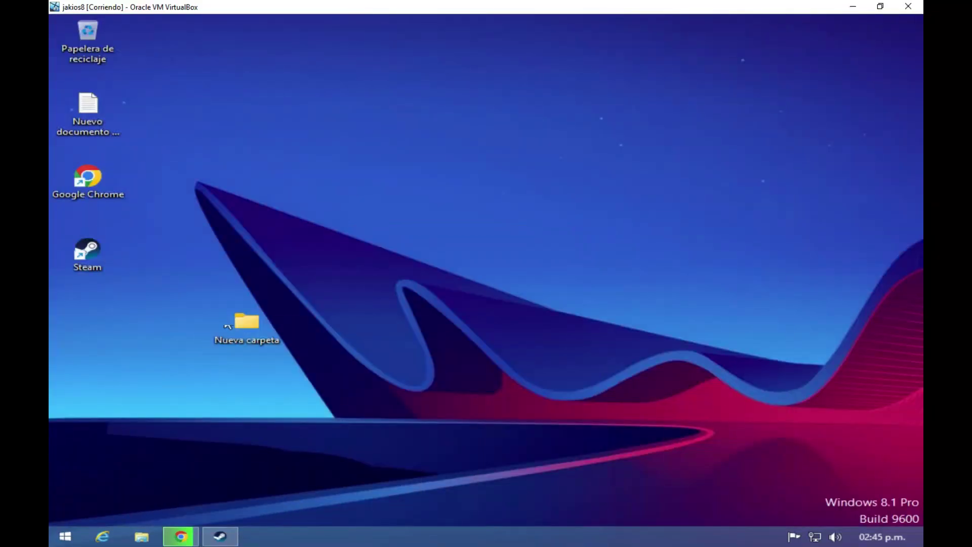
{"action": "left_click_drag", "start_coordinate": [227, 334], "coordinate": [88, 34]}
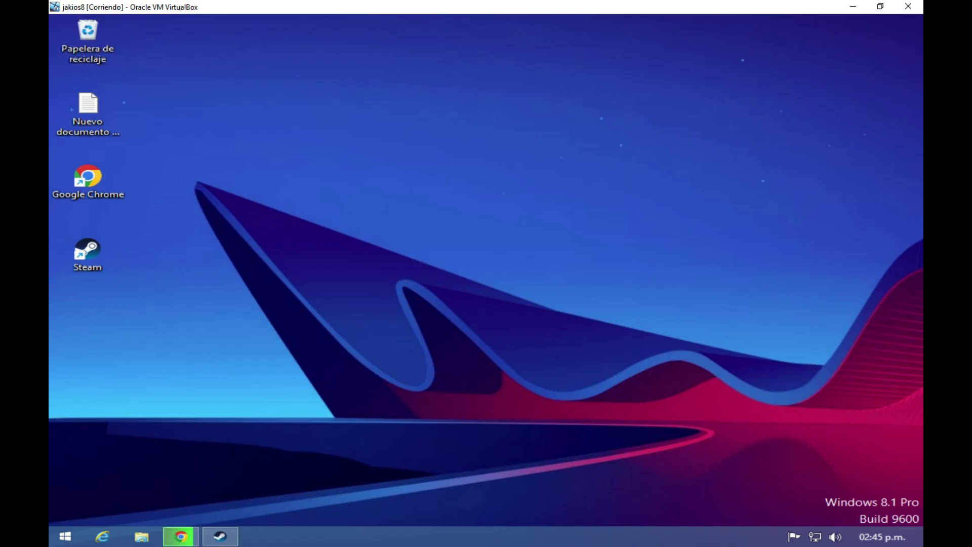
- View and dismiss the Google Chrome shortcut's options, and check the Steam update's progress again
{"action": "right_click", "coordinate": [96, 187]}
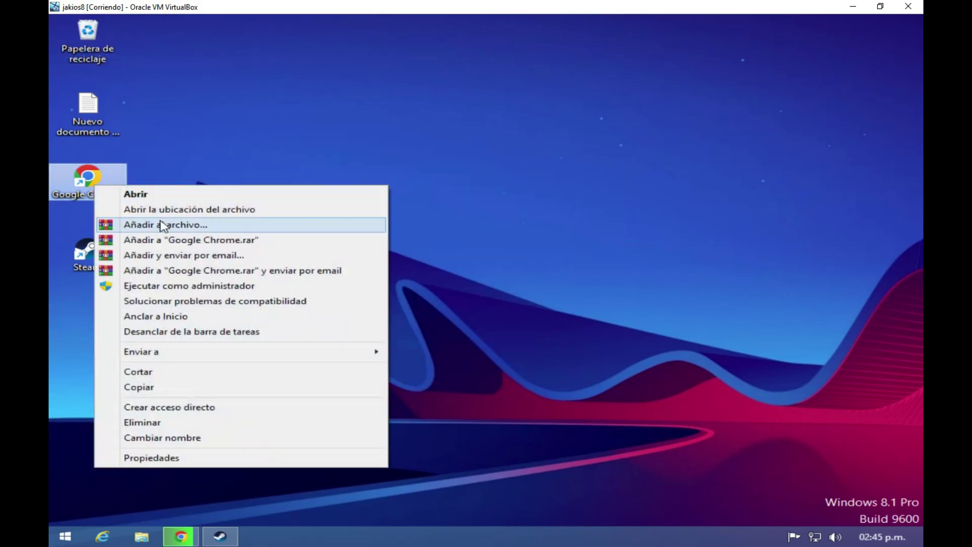
{"action": "left_click", "coordinate": [709, 272]}
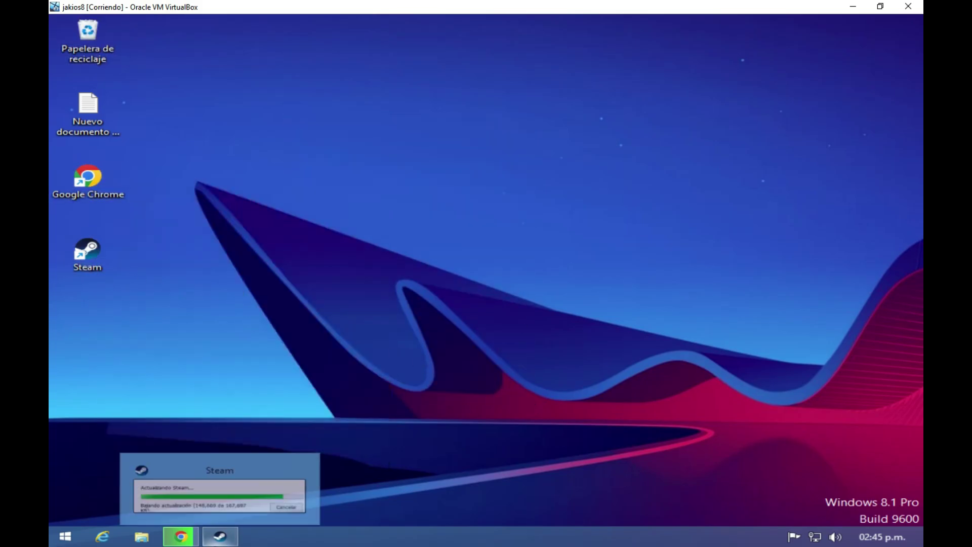
{"action": "left_click", "coordinate": [219, 536]}
{"action": "left_click", "coordinate": [578, 245]}
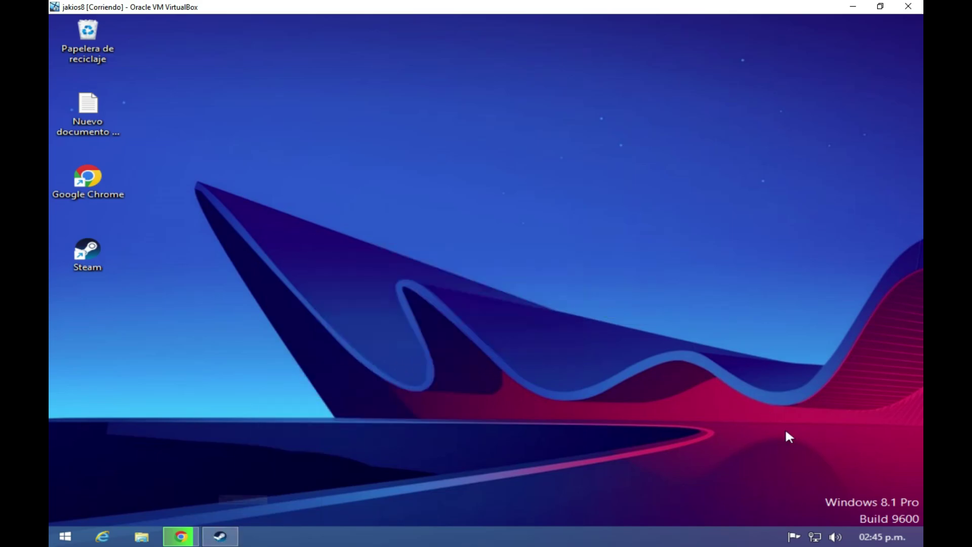
{"action": "left_click", "coordinate": [835, 537]}
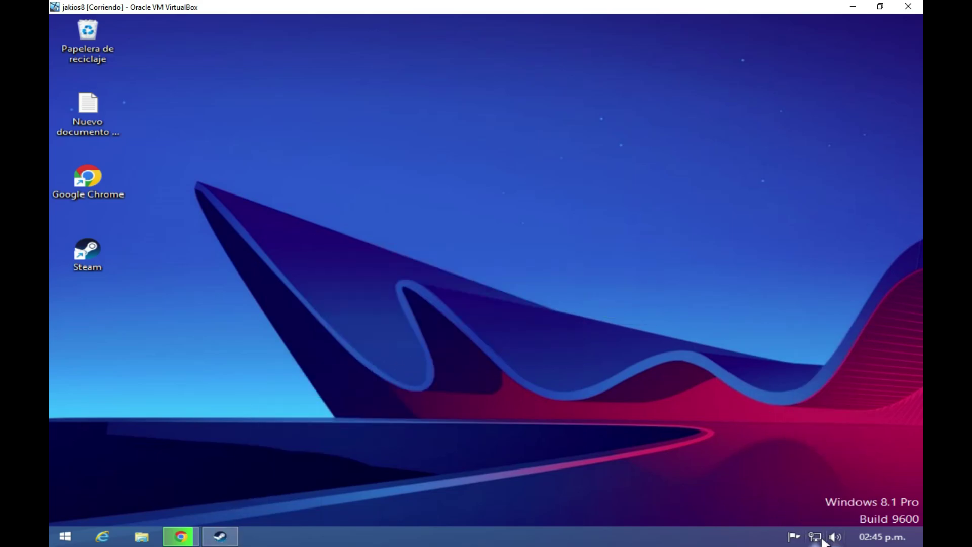
- Open File Explorer at Este equipo and view the properties of Disco local (C:)
{"action": "left_click", "coordinate": [146, 538]}
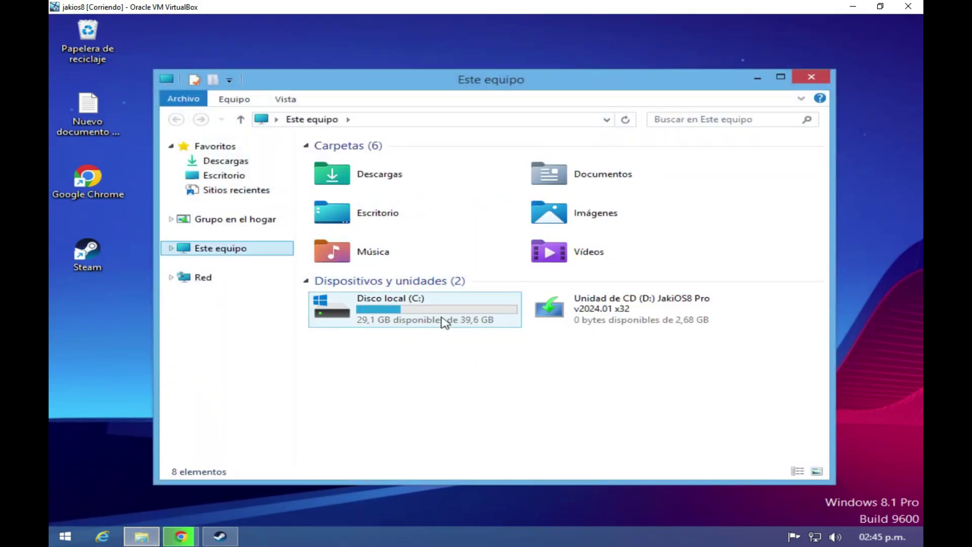
{"action": "right_click", "coordinate": [443, 322]}
{"action": "left_click", "coordinate": [508, 306]}
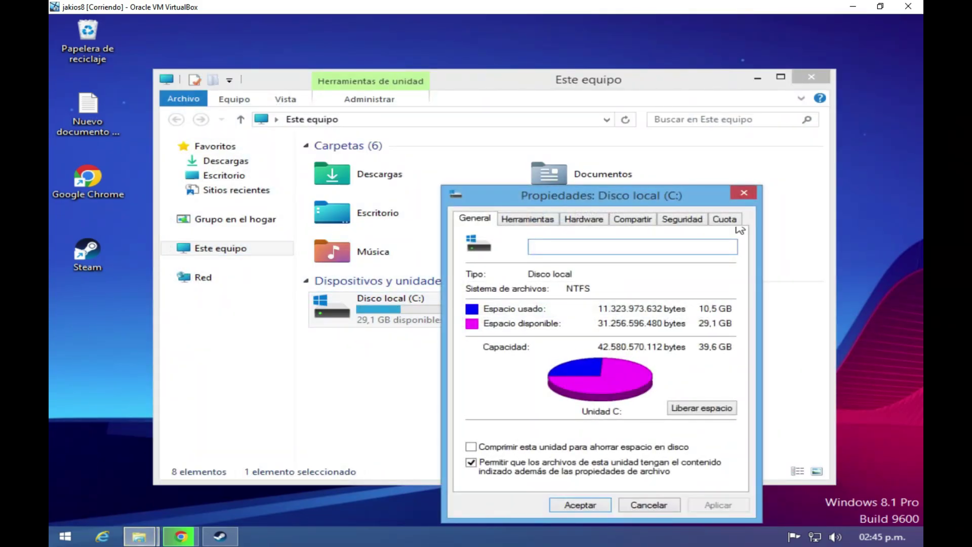
- Close the drive properties and File Explorer, and return to Chrome to view the YouTube and language settings pages
{"action": "left_click", "coordinate": [744, 193]}
{"action": "left_click", "coordinate": [811, 76]}
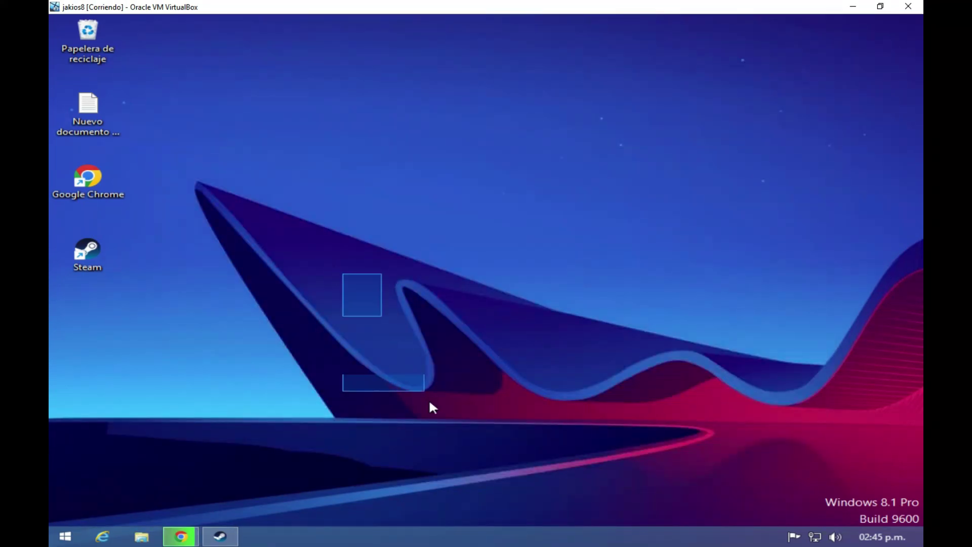
{"action": "left_click", "coordinate": [180, 536]}
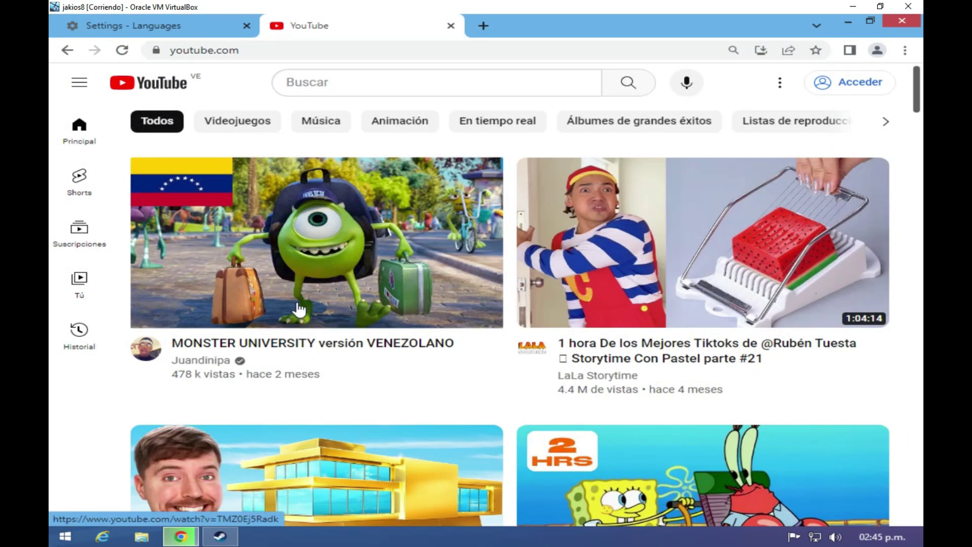
{"action": "mouse_move", "coordinate": [163, 29]}
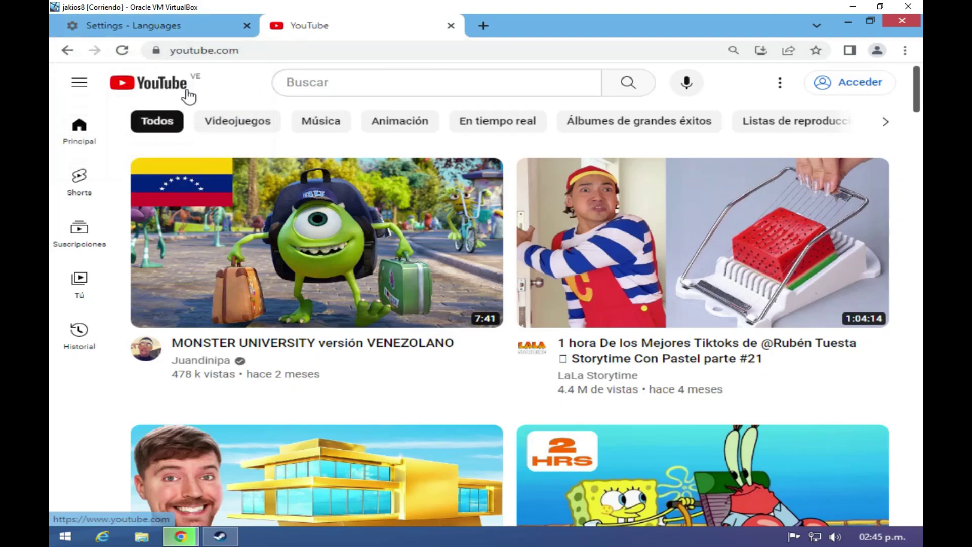
{"action": "left_click", "coordinate": [160, 26]}
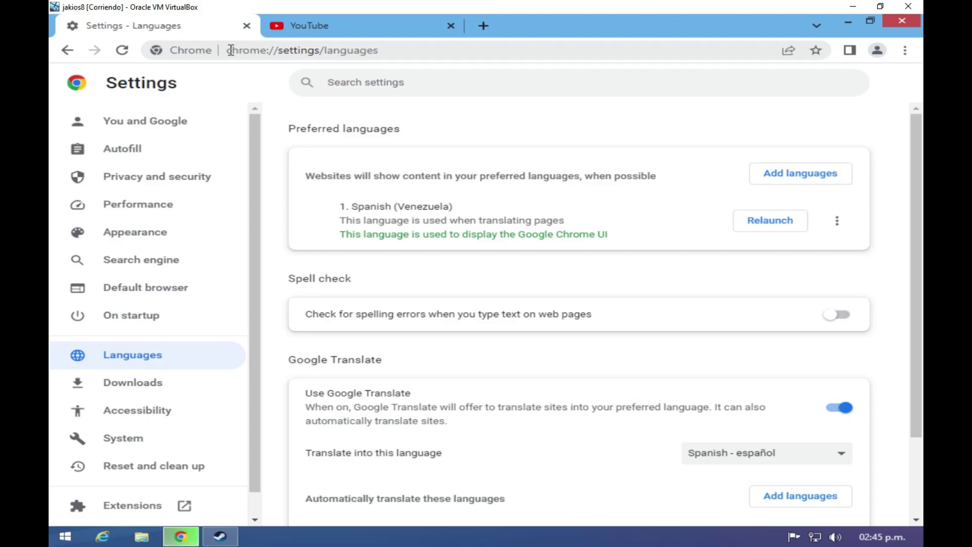
{"action": "left_click", "coordinate": [353, 35]}
{"action": "mouse_move", "coordinate": [191, 532]}
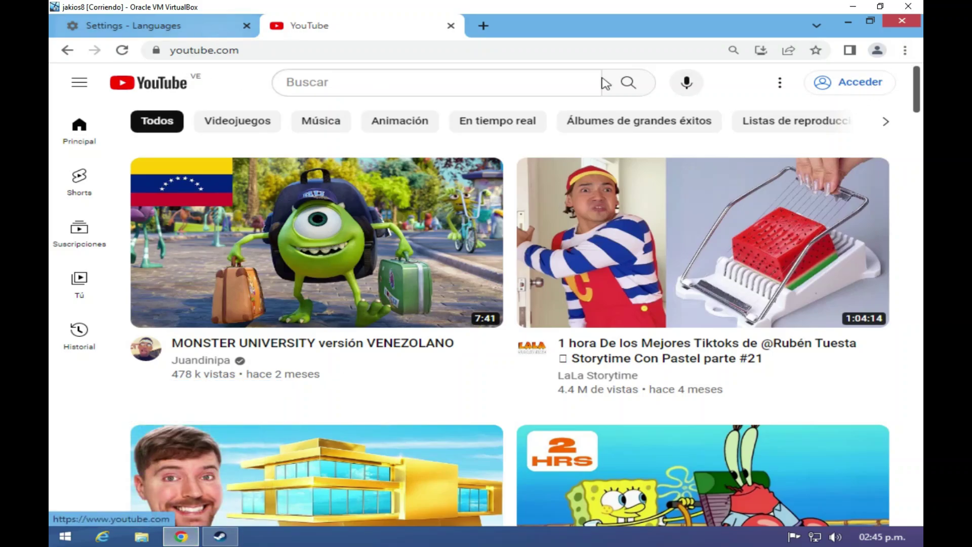
- Relaunch Chrome from its language settings to apply Spanish (Venezuela) to the interface, and close the browser
{"action": "left_click", "coordinate": [905, 51]}
{"action": "left_click", "coordinate": [169, 32]}
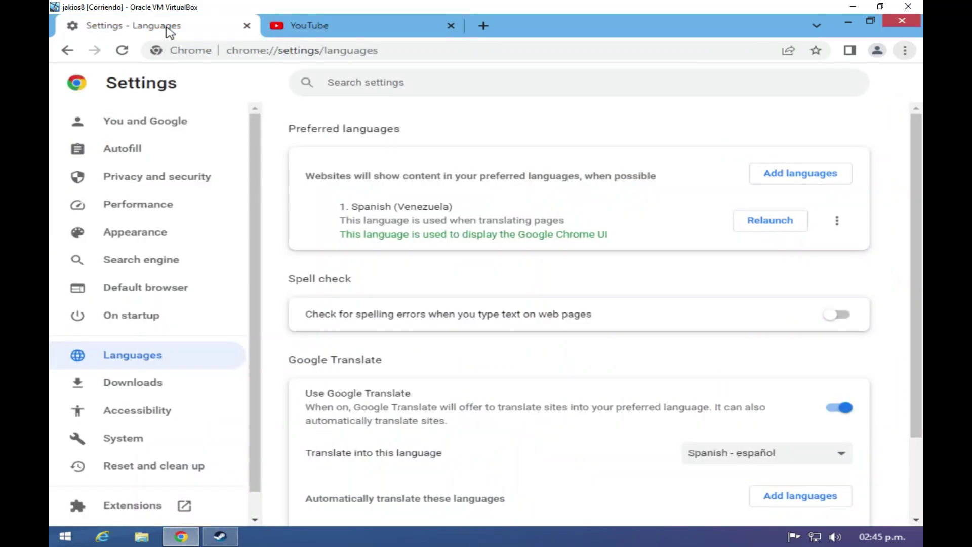
{"action": "left_click", "coordinate": [775, 225]}
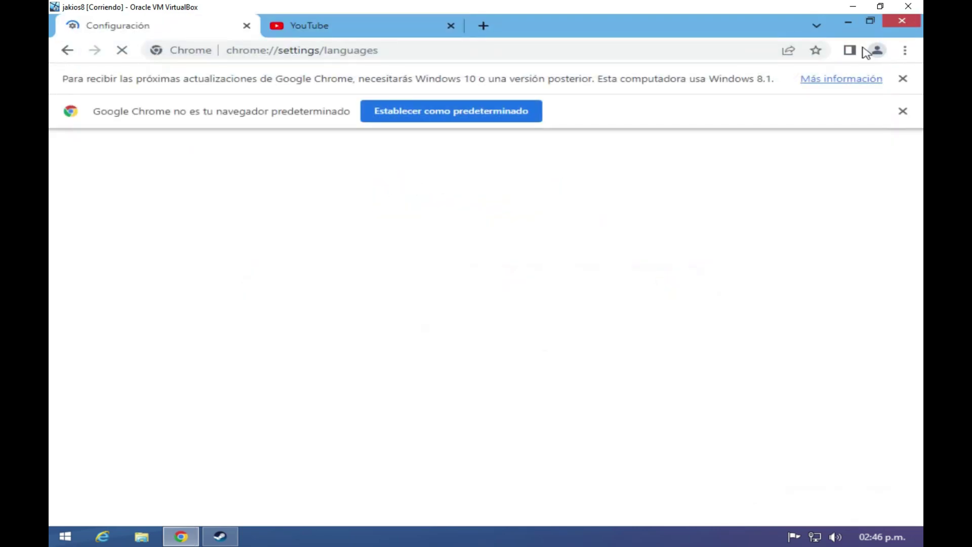
{"action": "left_click", "coordinate": [900, 24]}
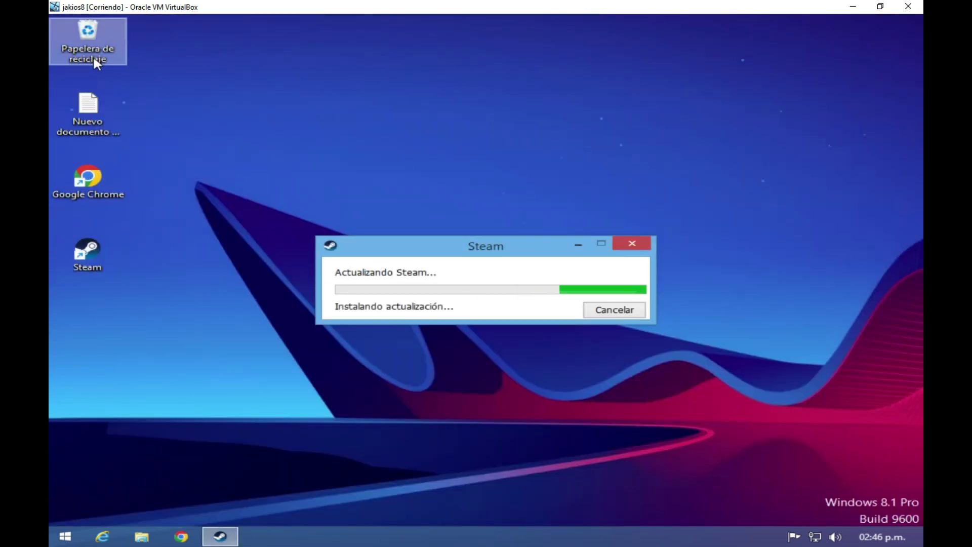
- Empty the Recycle Bin, permanently deleting "Nueva carpeta", and open the bin to check its contents
{"action": "right_click", "coordinate": [91, 53]}
{"action": "left_click", "coordinate": [116, 79]}
{"action": "left_click", "coordinate": [563, 329]}
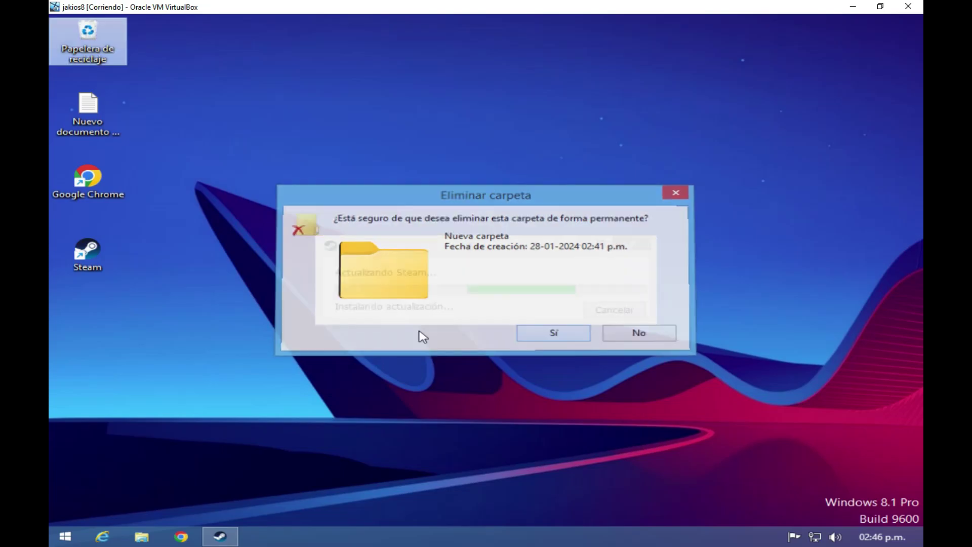
{"action": "double_click", "coordinate": [87, 38]}
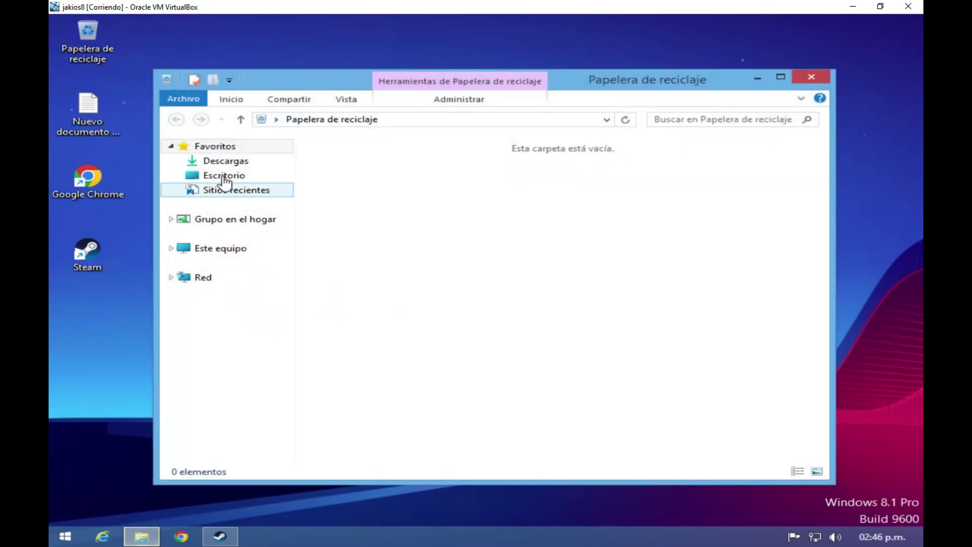
- Run vlc-3.0.20-win32 from Descargas and start installing VLC in Español to C:\Program Files\VideoLAN\VLC
{"action": "left_click", "coordinate": [226, 161]}
{"action": "double_click", "coordinate": [367, 176]}
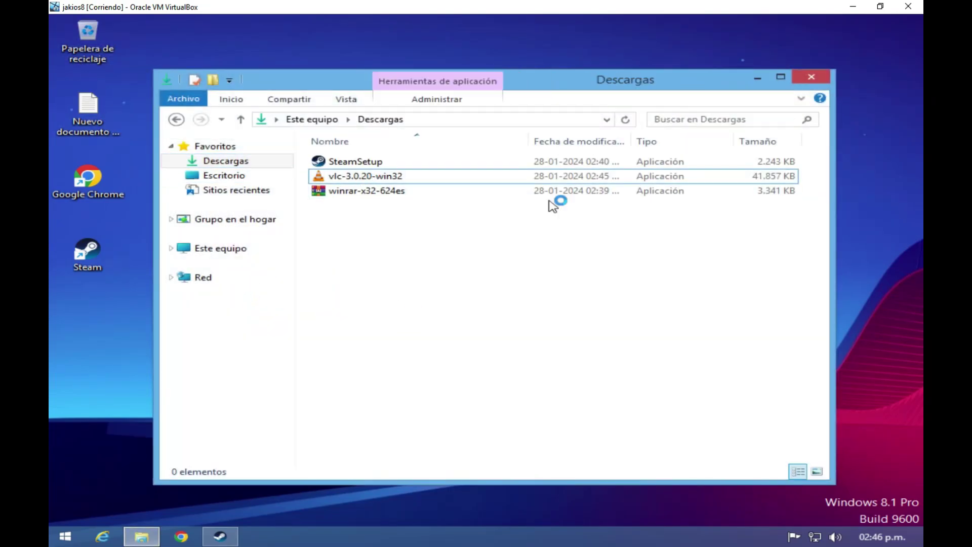
{"action": "left_click", "coordinate": [809, 77]}
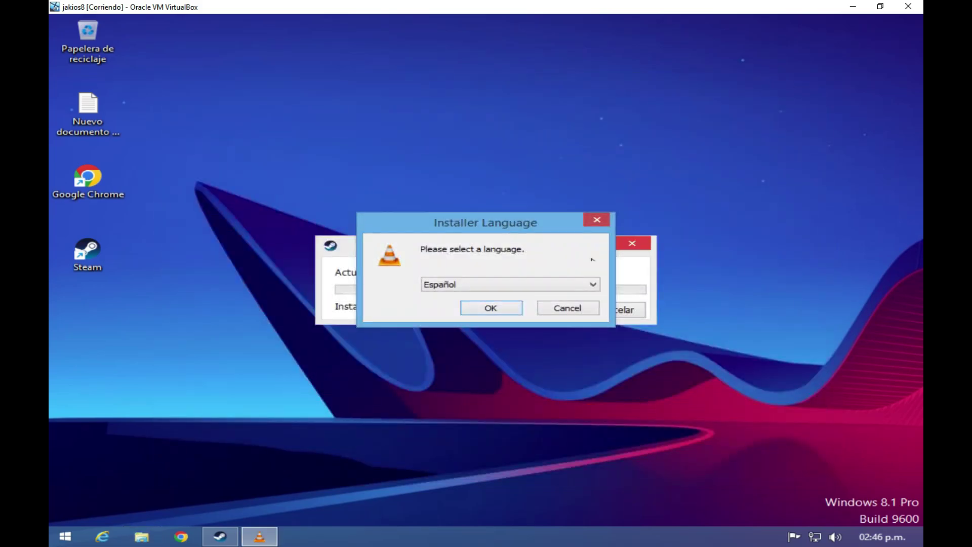
{"action": "left_click", "coordinate": [486, 306]}
{"action": "left_click", "coordinate": [571, 388]}
{"action": "left_click", "coordinate": [570, 387]}
{"action": "left_click", "coordinate": [570, 388]}
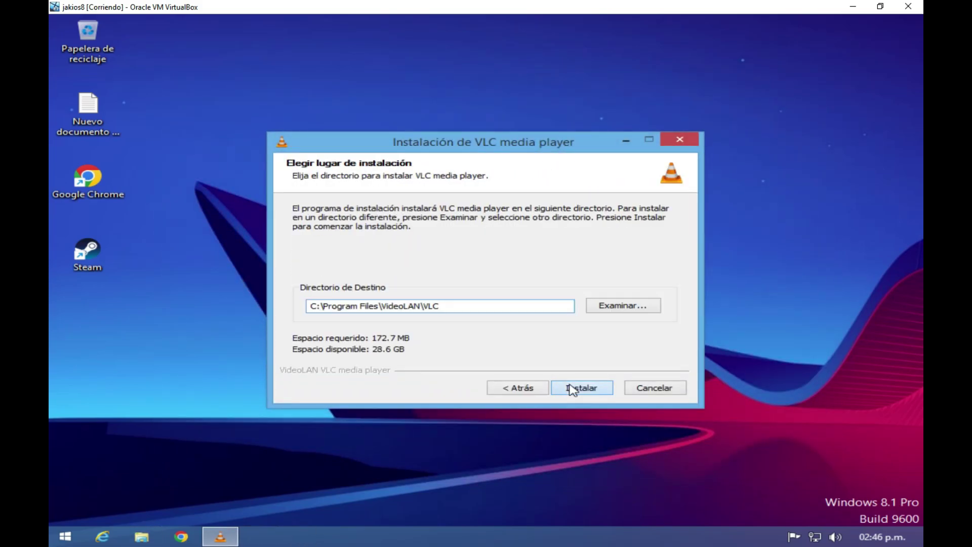
{"action": "left_click", "coordinate": [569, 388]}
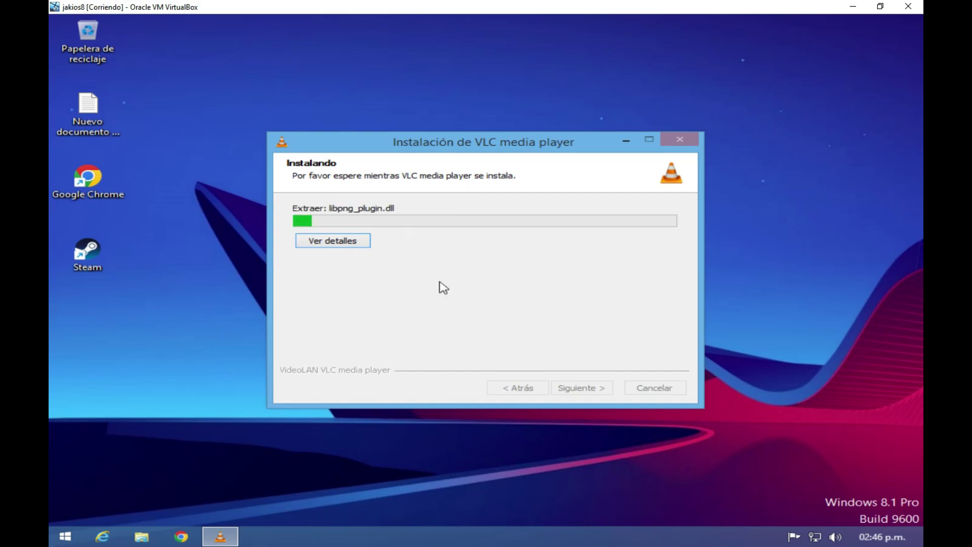
- Check the processes and CPU performance in Task Manager while VLC installs, and close Task Manager
{"action": "left_click", "coordinate": [113, 387]}
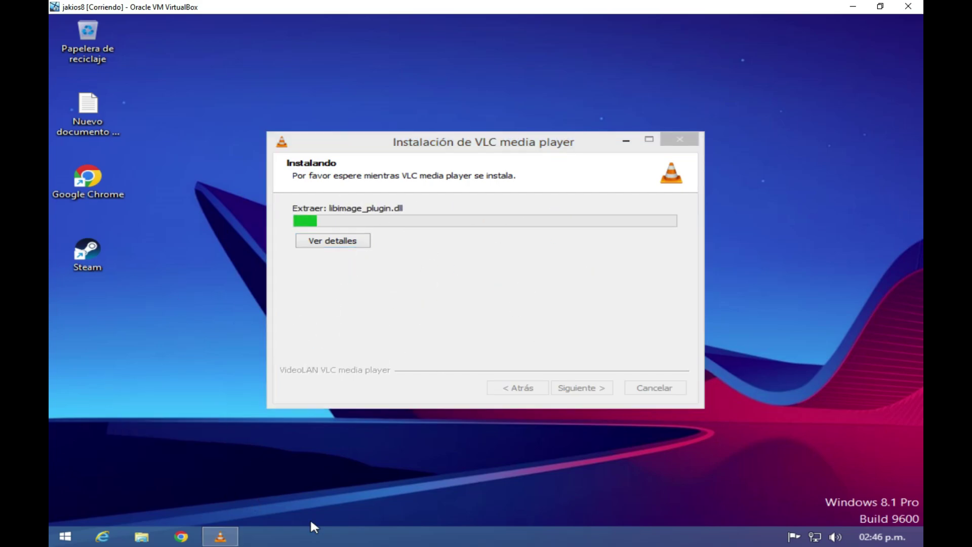
{"action": "right_click", "coordinate": [332, 537]}
{"action": "left_click", "coordinate": [386, 487]}
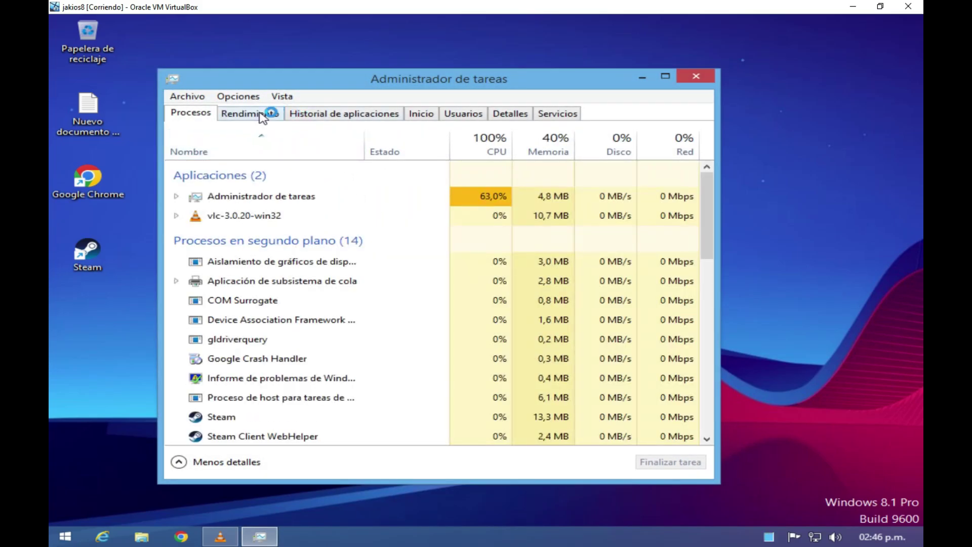
{"action": "left_click", "coordinate": [261, 115]}
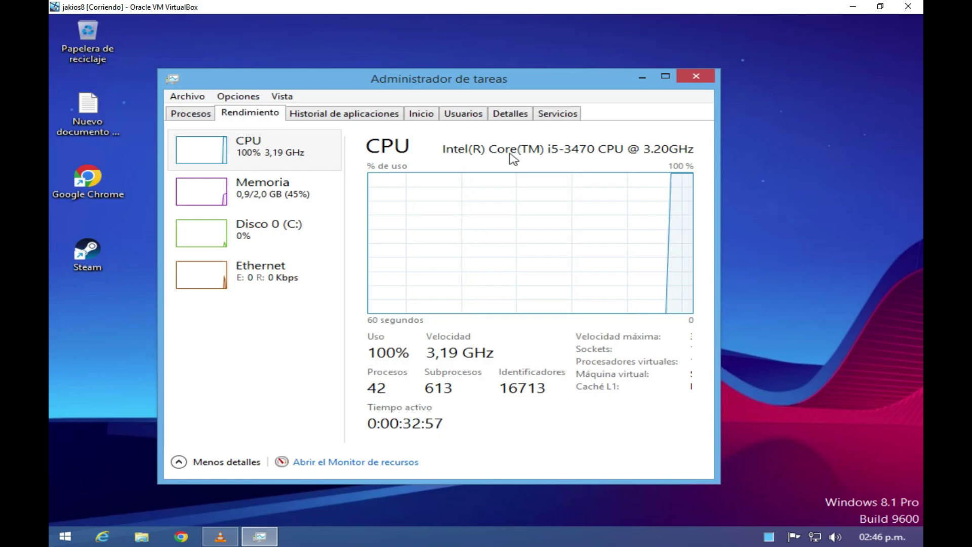
{"action": "left_click", "coordinate": [705, 77]}
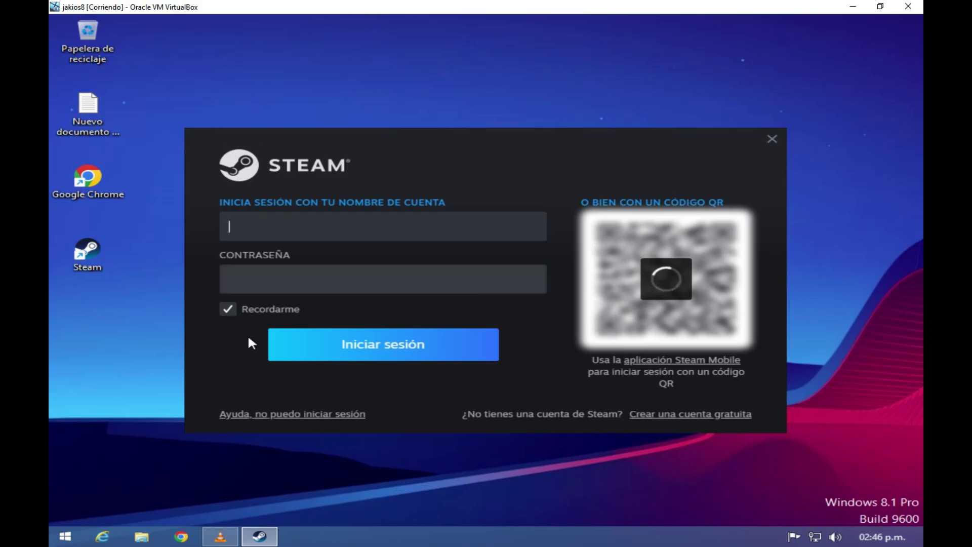
- Close the Steam sign-in window without signing in, and wait on the desktop for the VLC installation
{"action": "left_click", "coordinate": [770, 142]}
{"action": "left_click_drag", "start_coordinate": [99, 320], "coordinate": [191, 223]}
{"action": "left_click", "coordinate": [216, 369]}
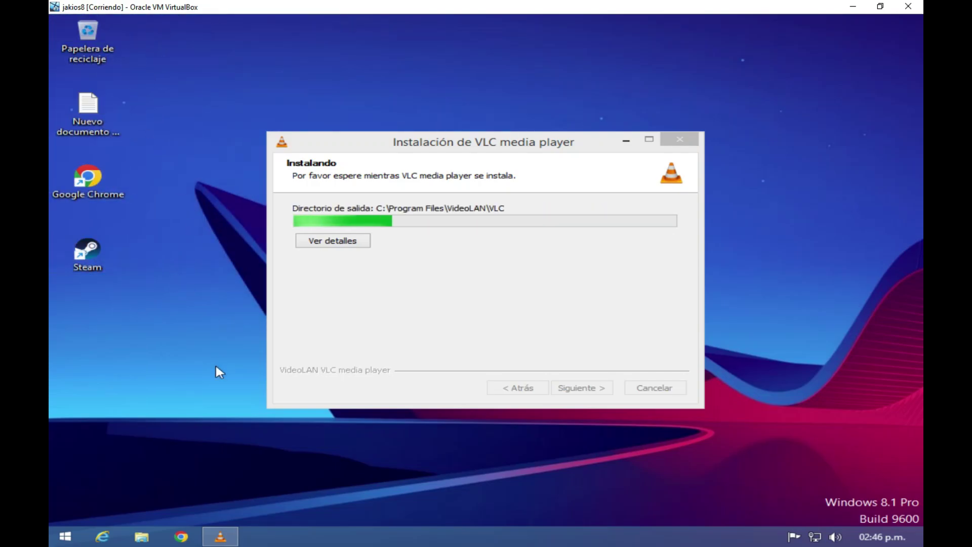
{"action": "left_click", "coordinate": [65, 536]}
{"action": "left_click", "coordinate": [65, 536]}
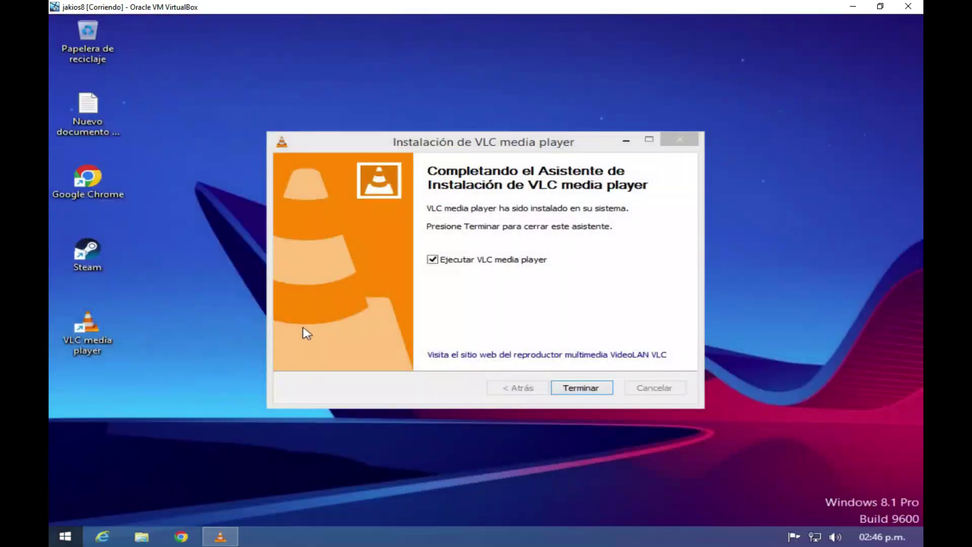
- Finish the VLC setup with the player launched, dismiss the privacy and network policies, maximize the player and close it
{"action": "left_click", "coordinate": [598, 391]}
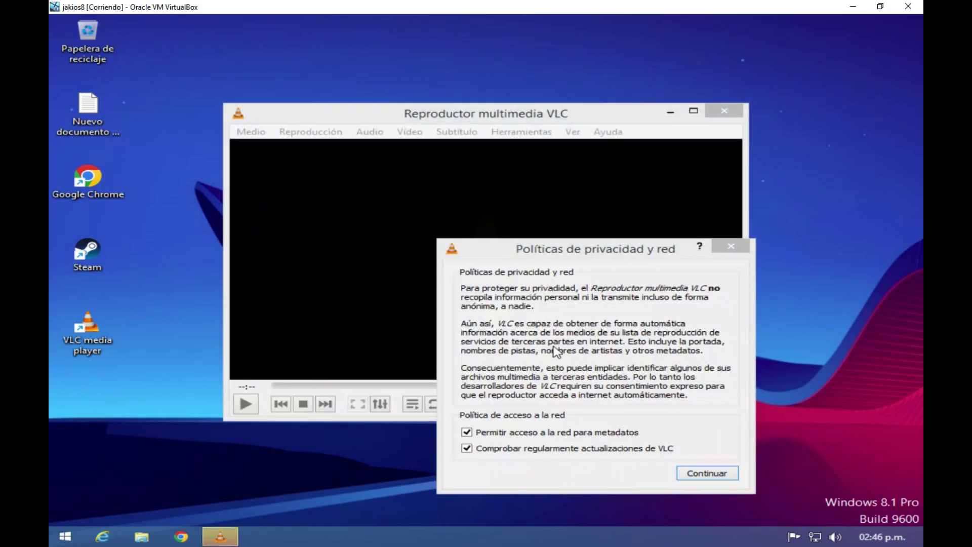
{"action": "left_click", "coordinate": [730, 246]}
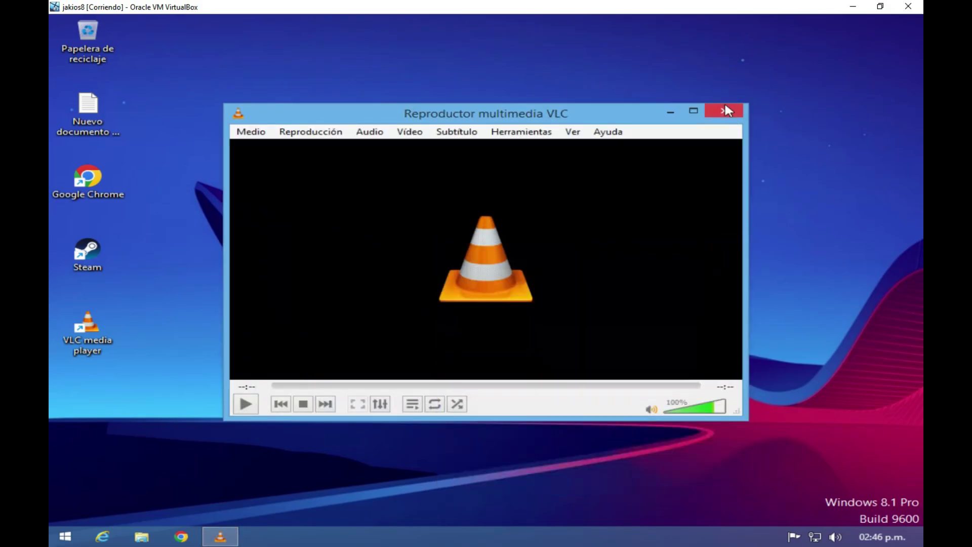
{"action": "left_click", "coordinate": [693, 111]}
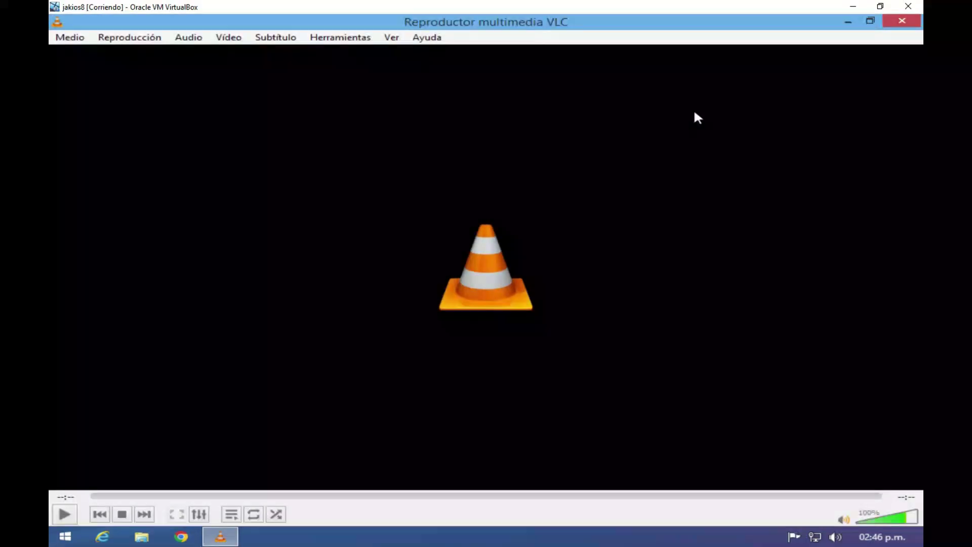
{"action": "left_click", "coordinate": [902, 21]}
- Refresh the desktop and view the power options on the Start screen without choosing one, returning to the desktop
{"action": "left_click_drag", "start_coordinate": [292, 150], "coordinate": [628, 423]}
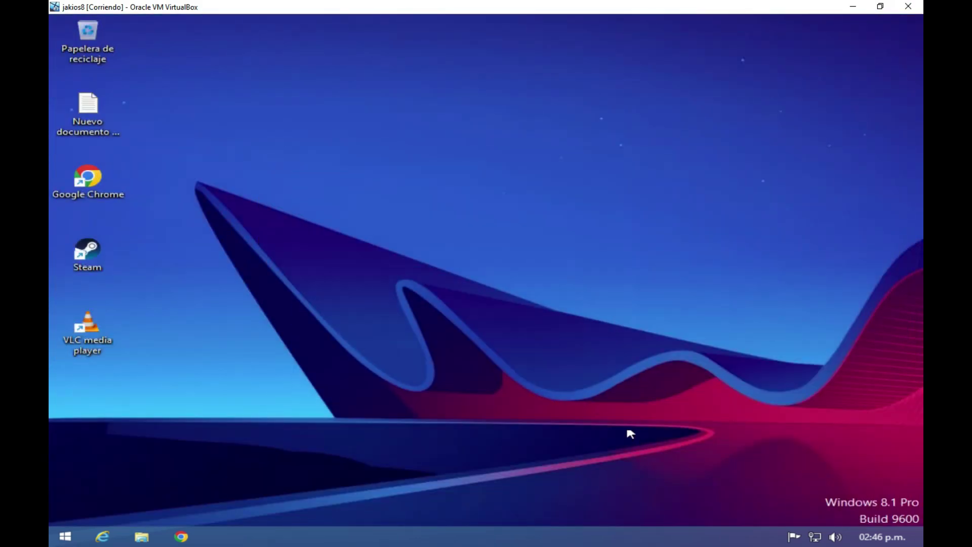
{"action": "right_click", "coordinate": [450, 298]}
{"action": "left_click", "coordinate": [487, 330]}
{"action": "left_click", "coordinate": [65, 536]}
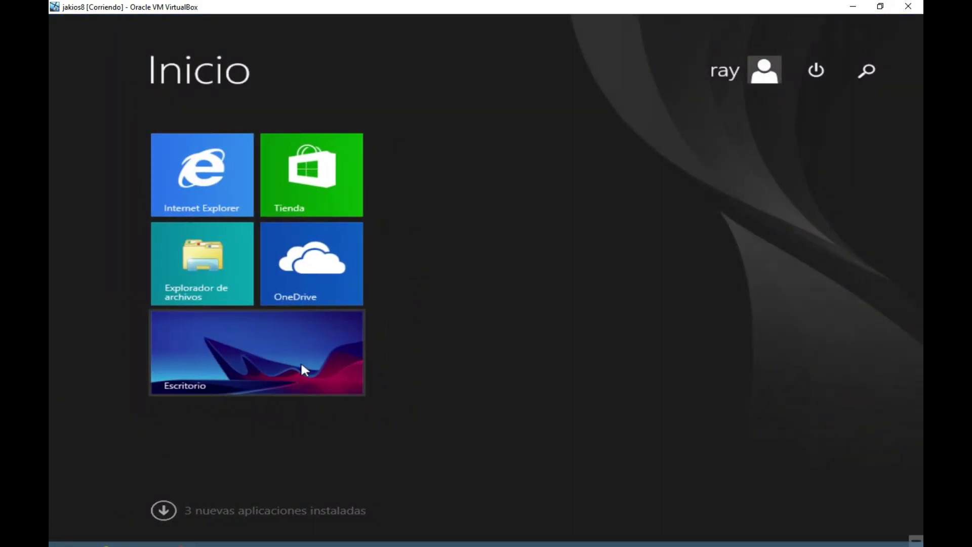
{"action": "left_click", "coordinate": [817, 71]}
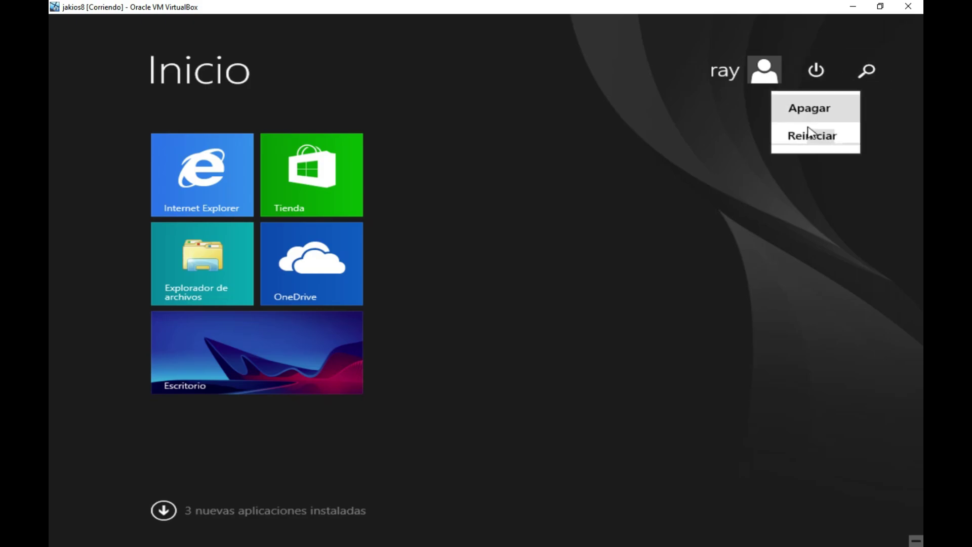
{"action": "left_click", "coordinate": [65, 536]}
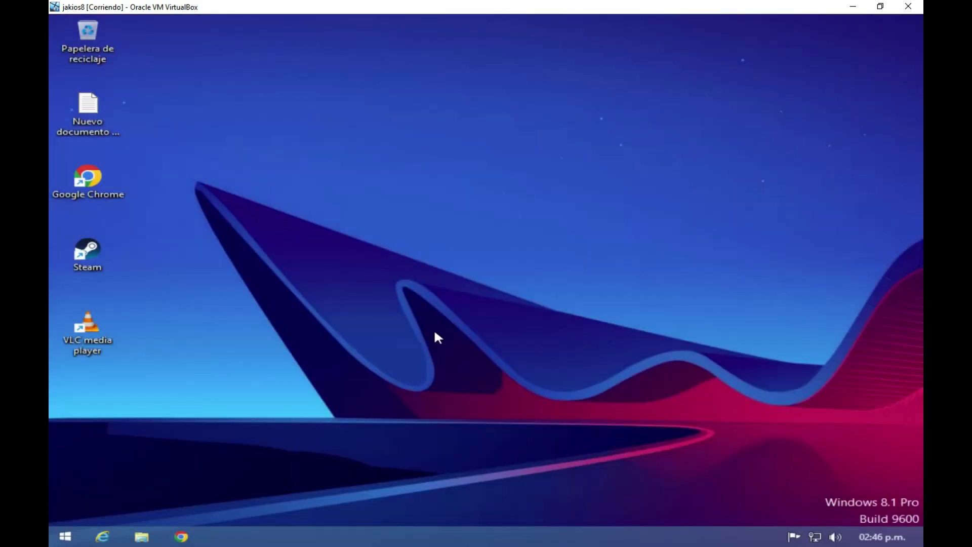
{"action": "right_click", "coordinate": [434, 332]}
- In Nuevo documento de texto, write "nos vemos en un proximo video, como ven es compatible con muchos programas por las actualizaciones" and close the file
{"action": "double_click", "coordinate": [76, 125]}
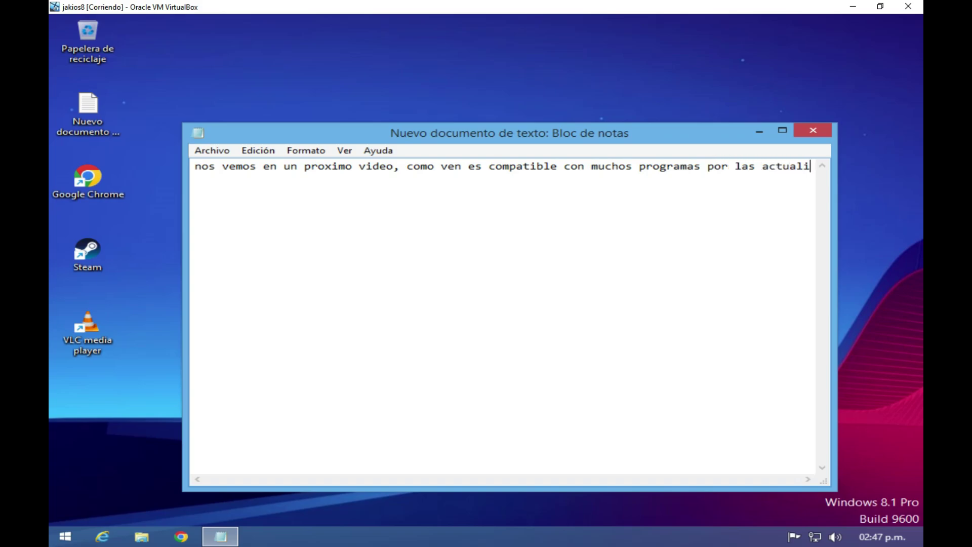
{"action": "type", "text": "zaciones"}
{"action": "key", "text": "Return"}
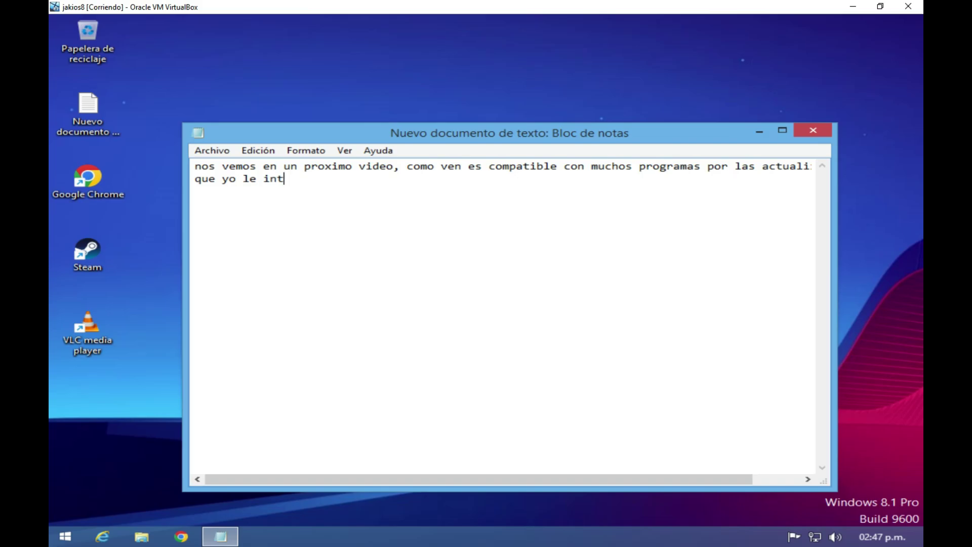
{"action": "left_click", "coordinate": [811, 131]}
{"action": "left_click", "coordinate": [517, 288]}
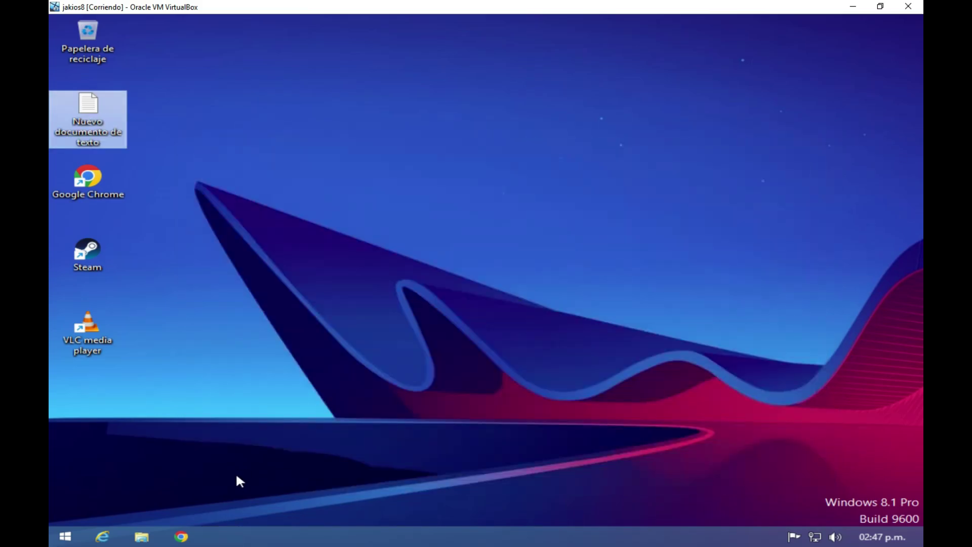